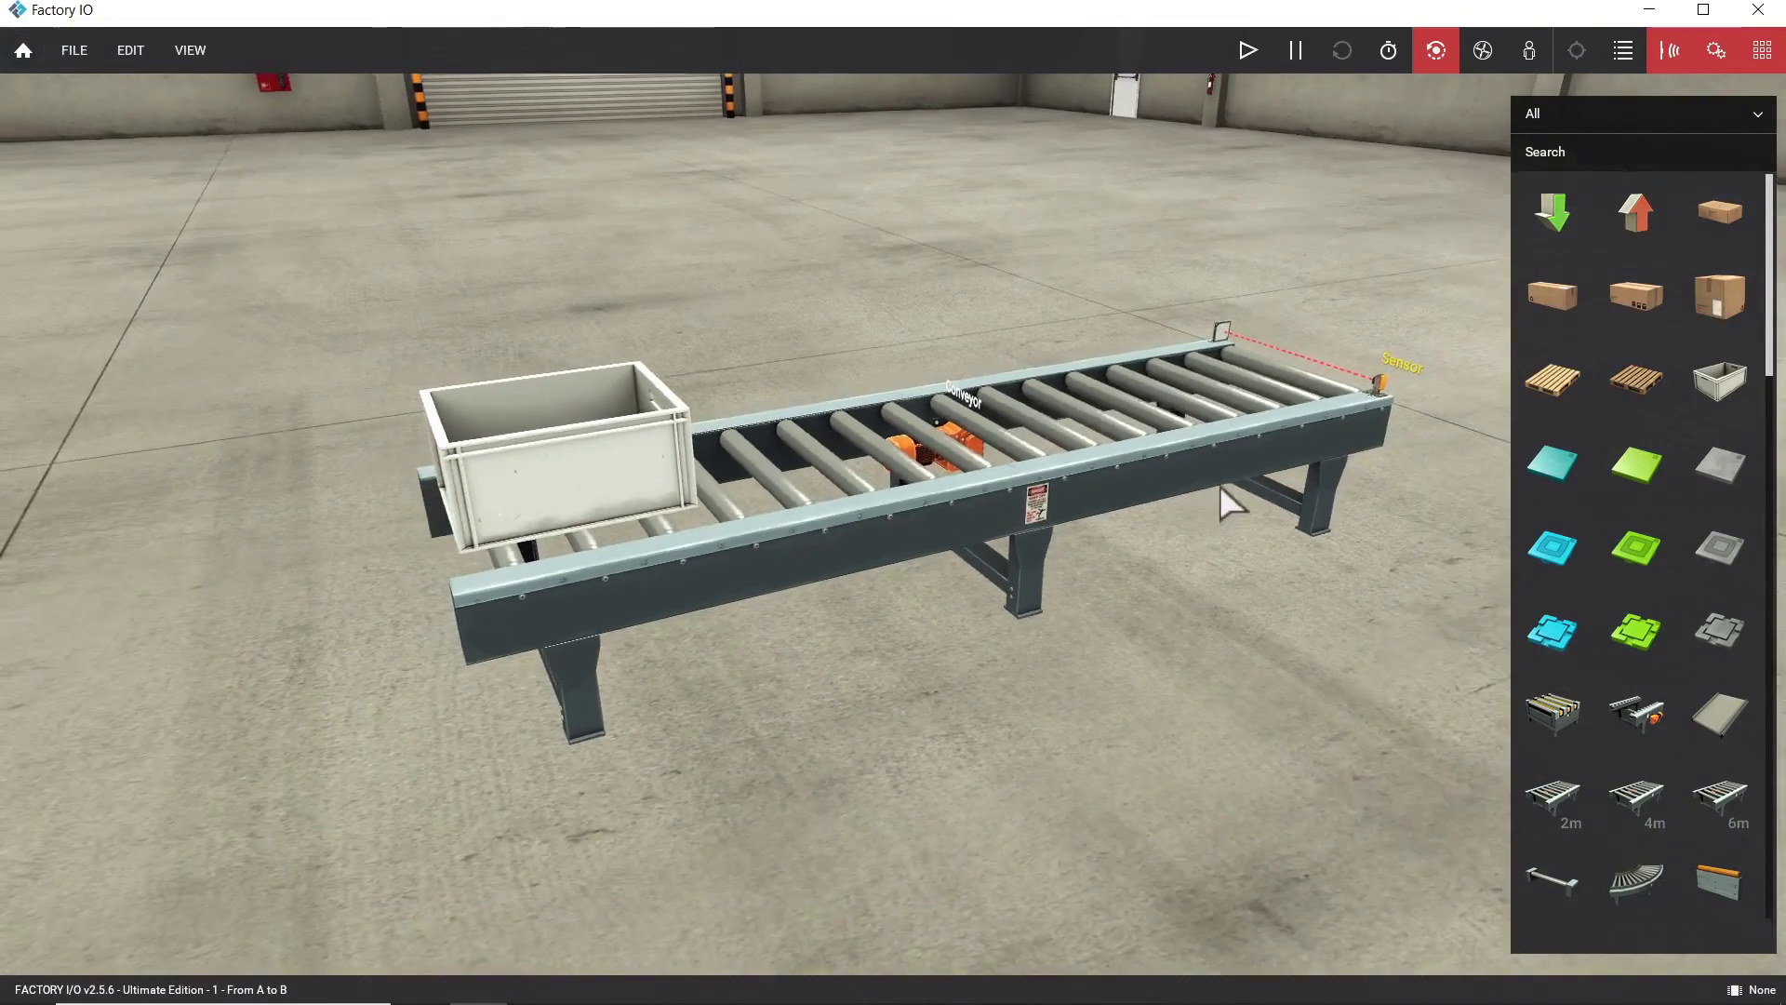
Open the driver settings of the From A to B scene and select Modbus TCP/IP Server as the driver.
{"action": "scroll", "coordinate": [984, 420], "scroll_direction": "up", "scroll_amount": 2}
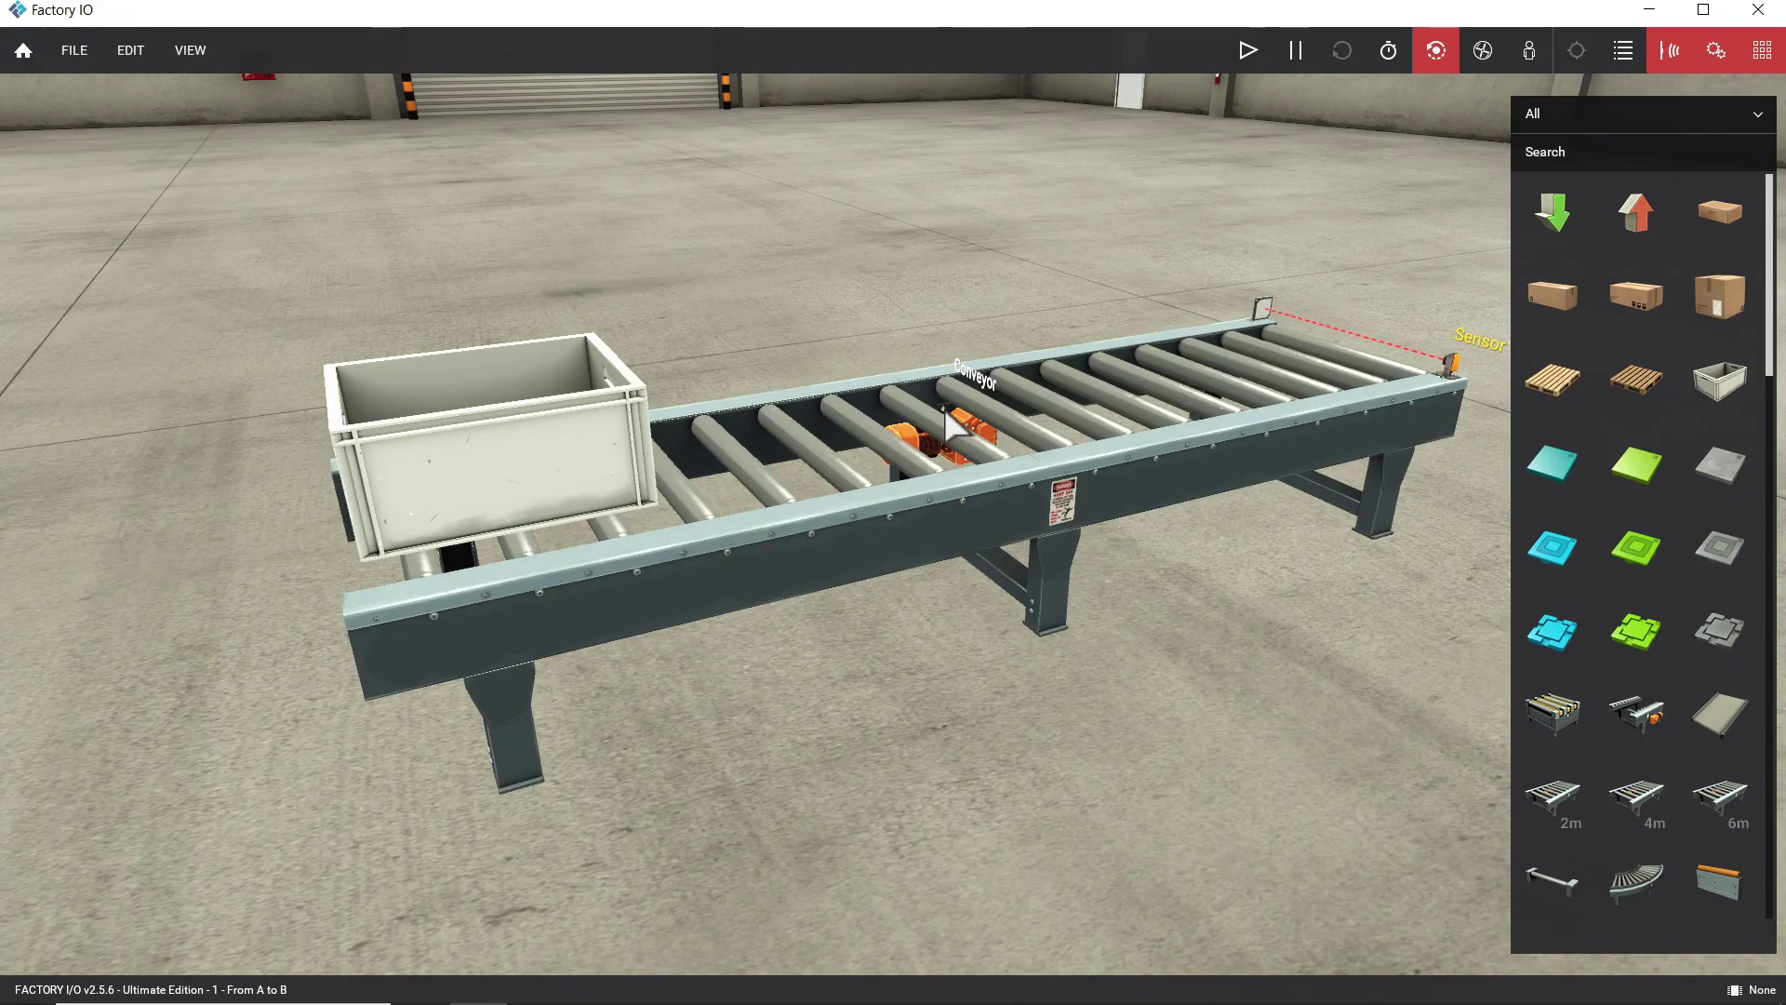
{"action": "left_click", "coordinate": [71, 52]}
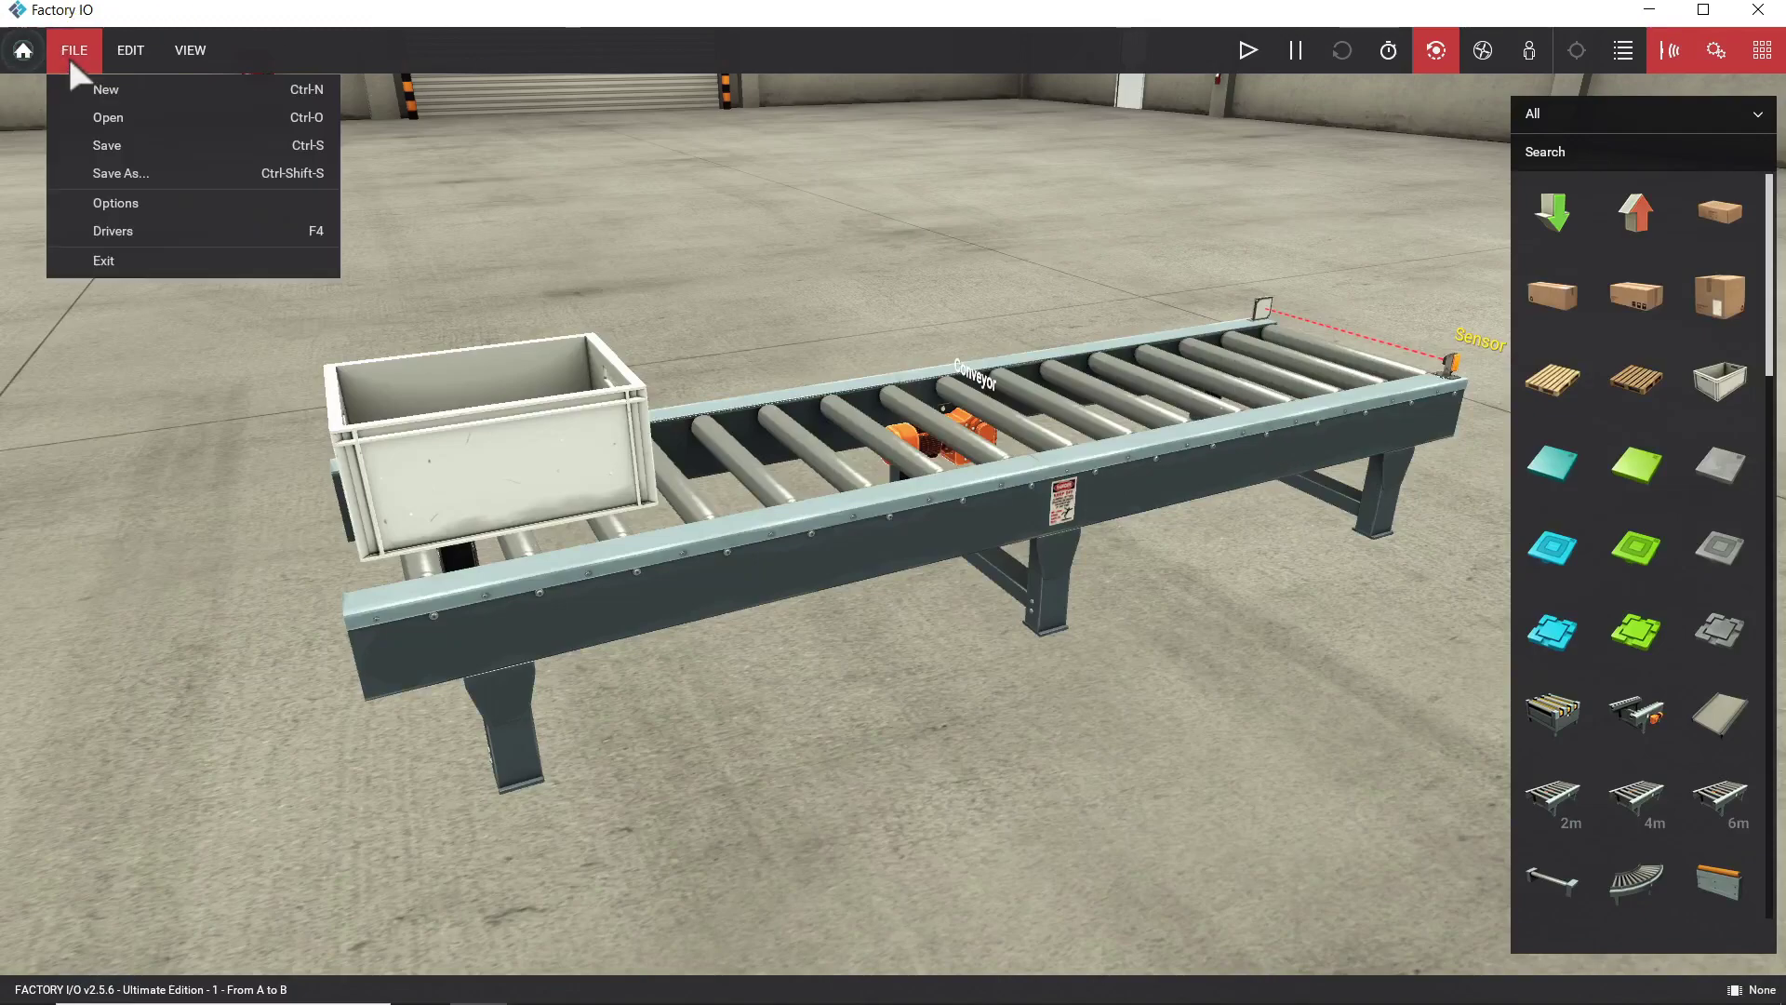
{"action": "left_click", "coordinate": [156, 233]}
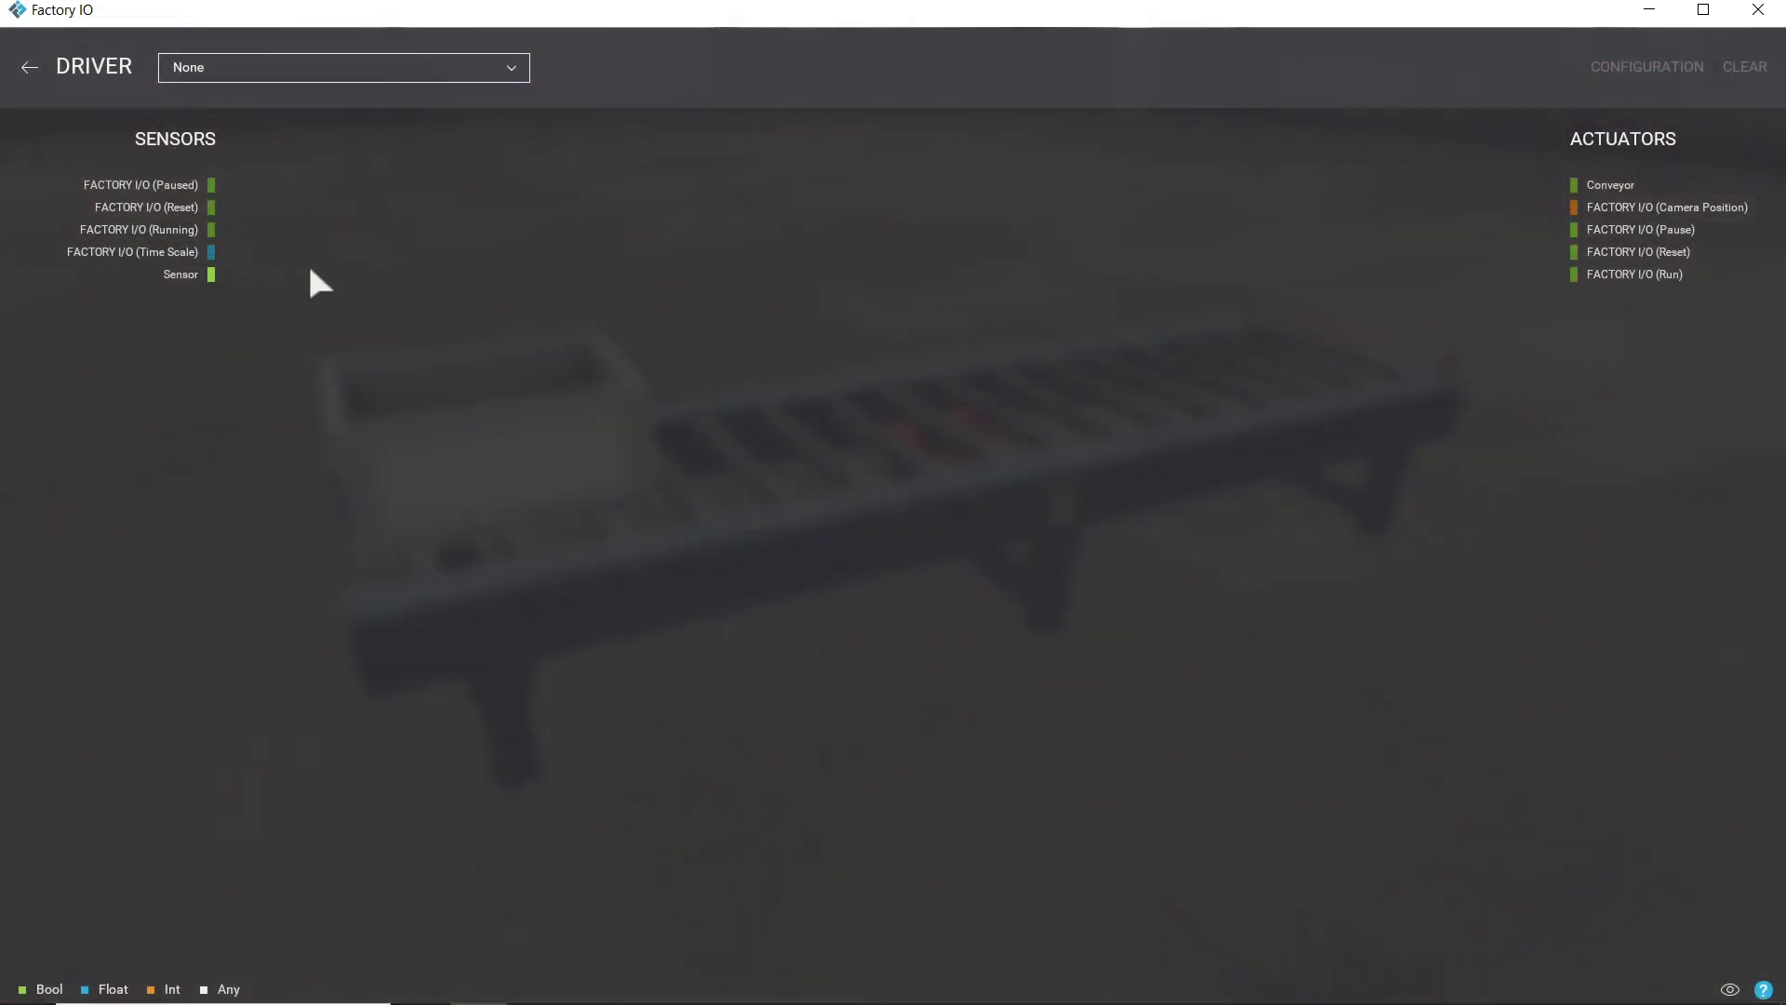
{"action": "left_click", "coordinate": [497, 71]}
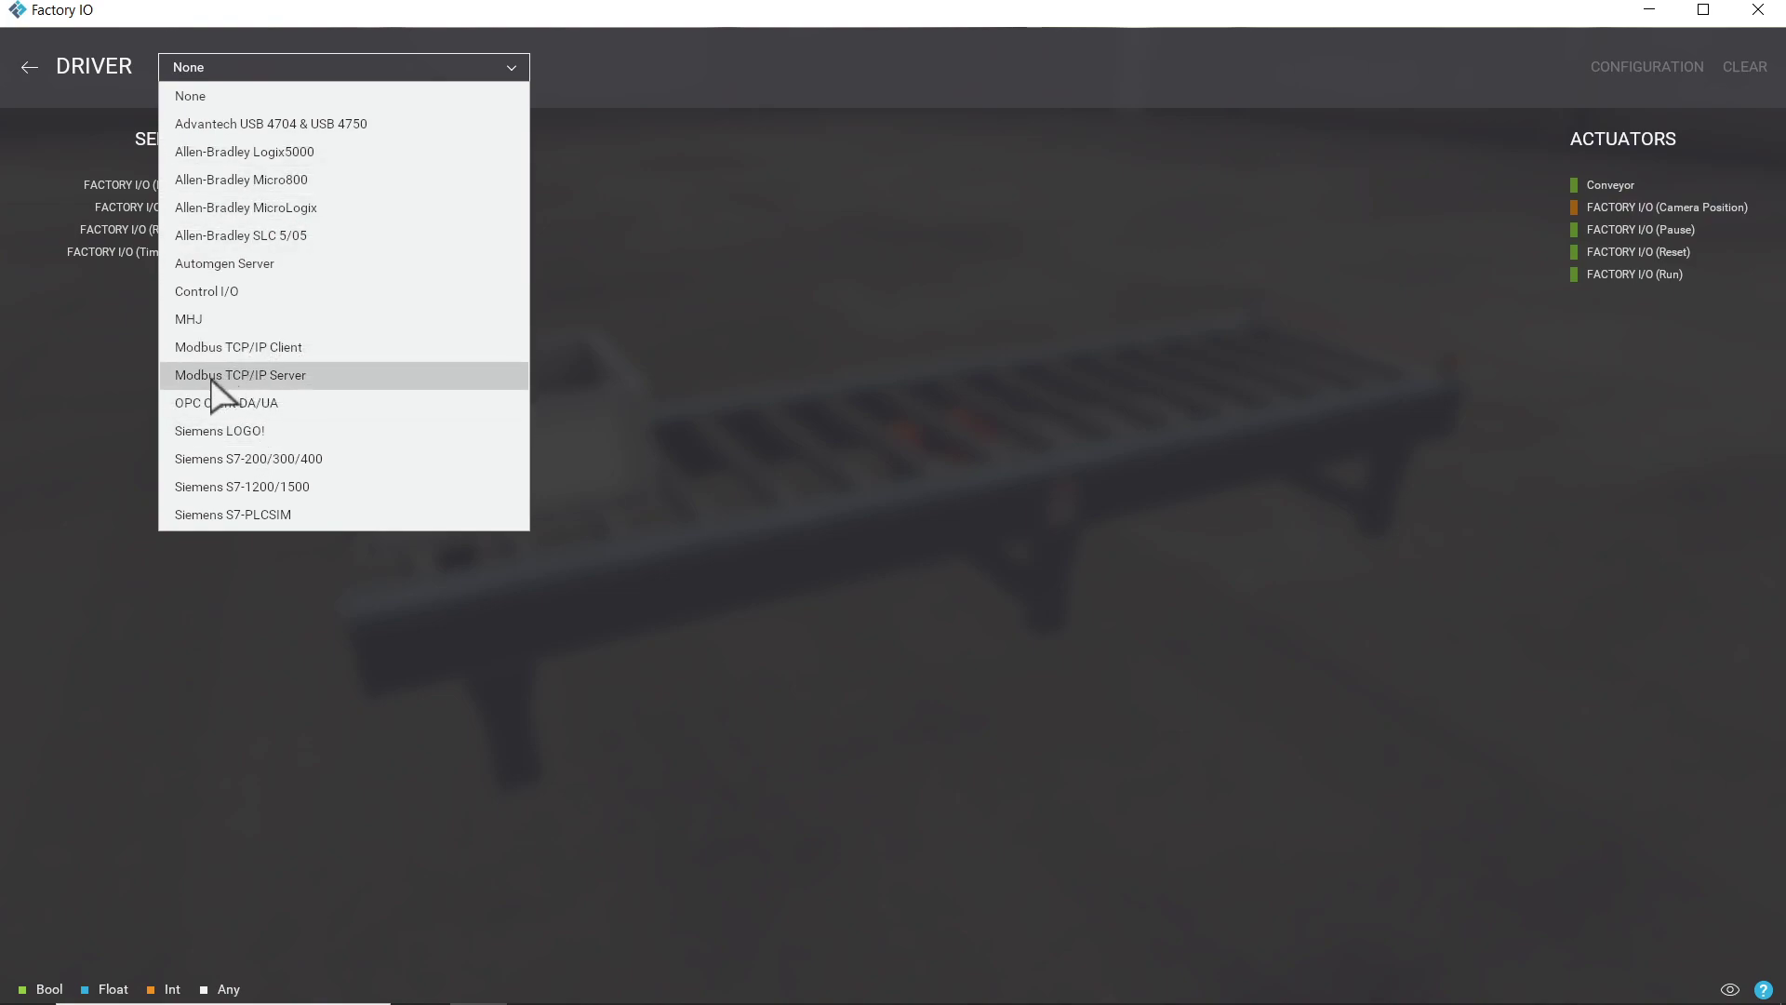
{"action": "left_click", "coordinate": [295, 377]}
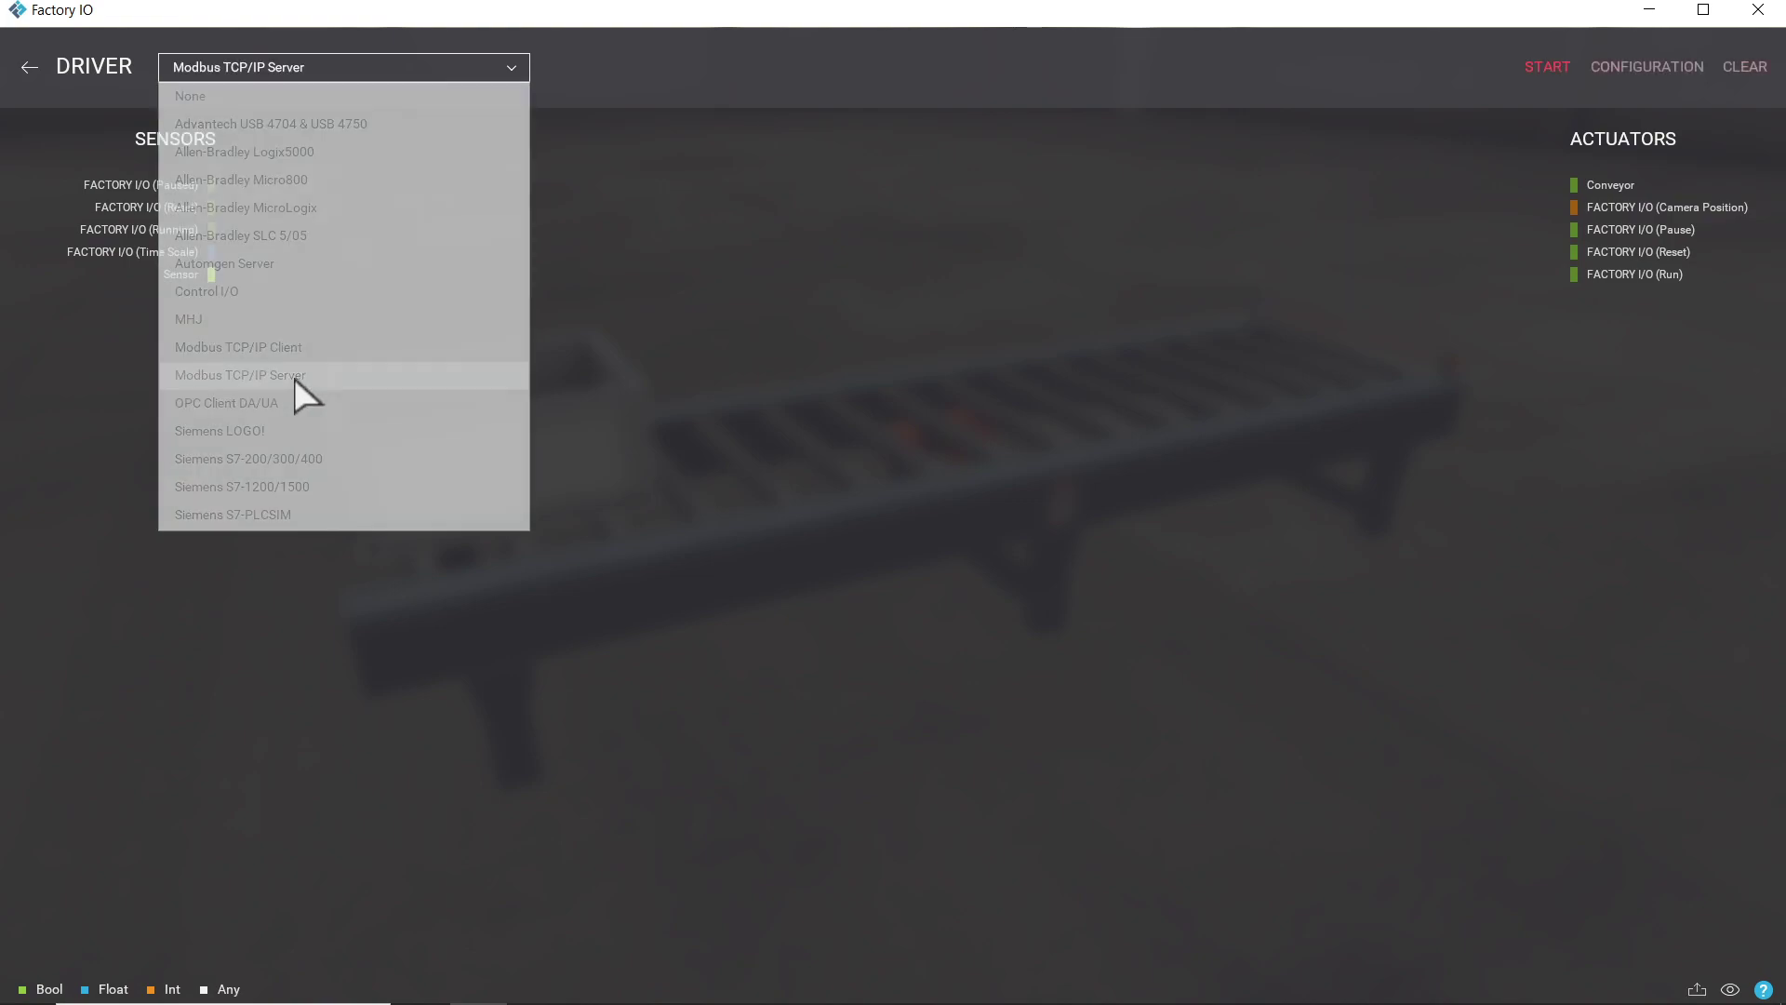
In the Modbus TCP/IP Server configuration, set the network adapter to the Qualcomm Atheros AR8171/8175 PCI-E Gigabit Ethernet Controller.
{"action": "left_click", "coordinate": [1647, 67]}
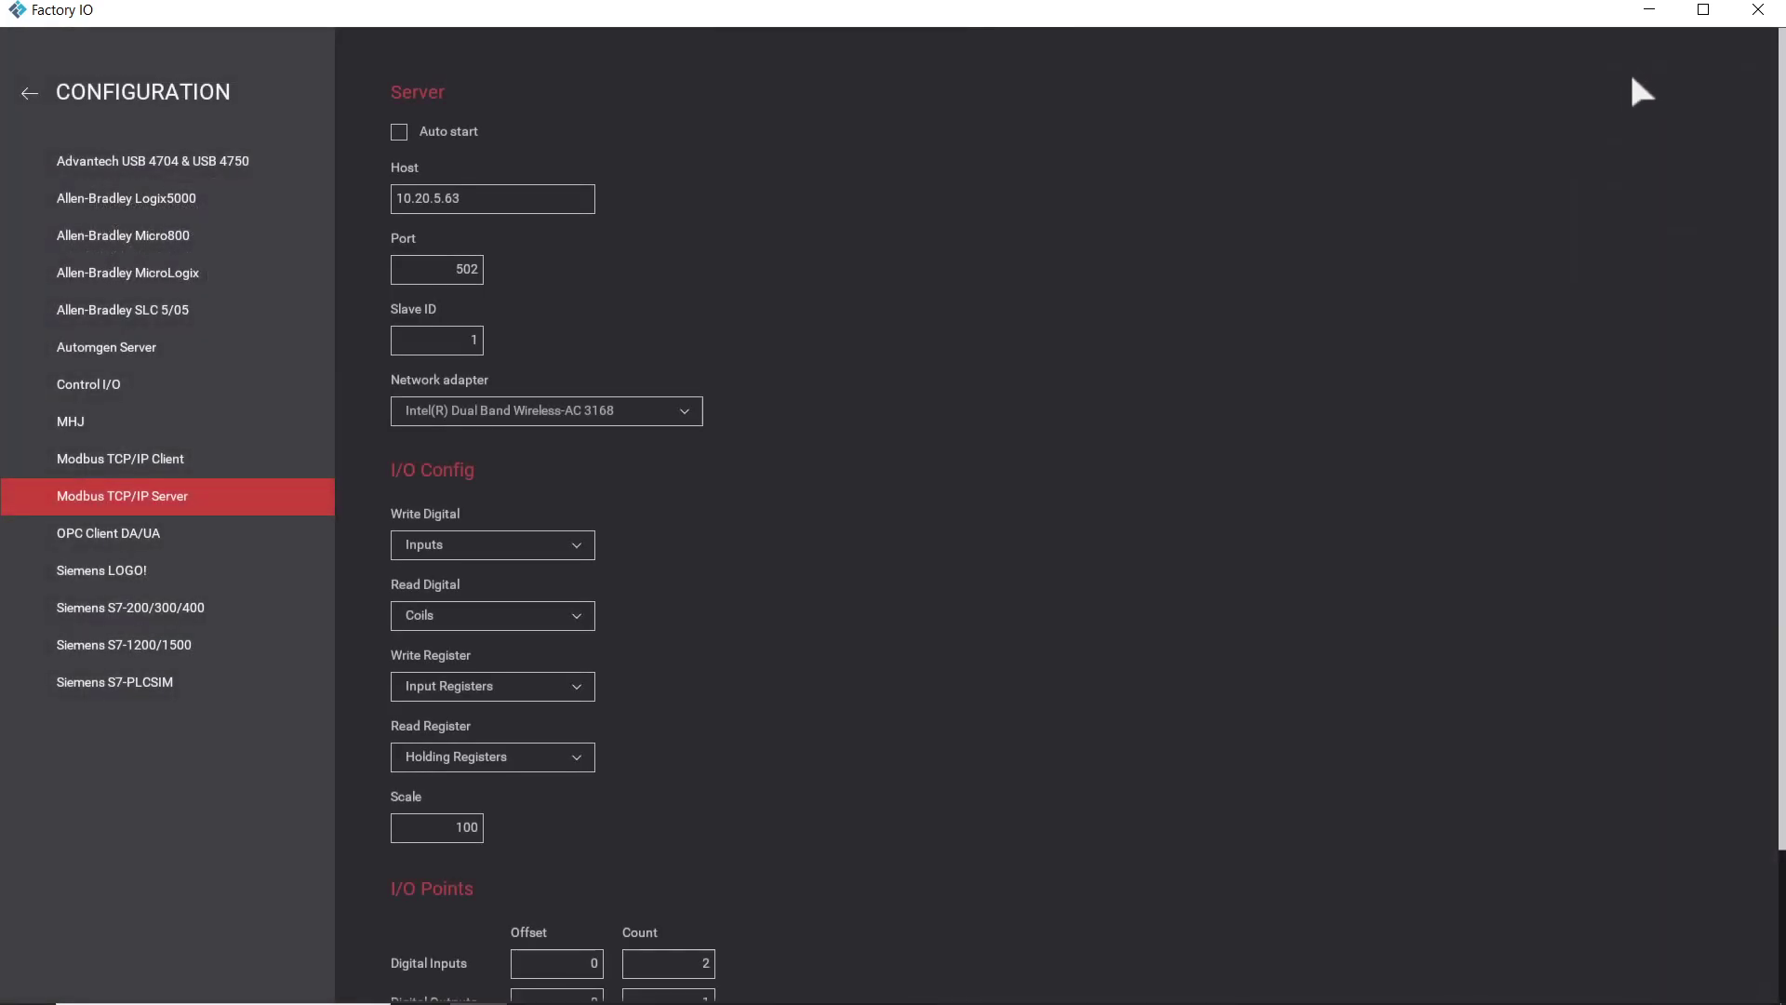
{"action": "left_click", "coordinate": [638, 413]}
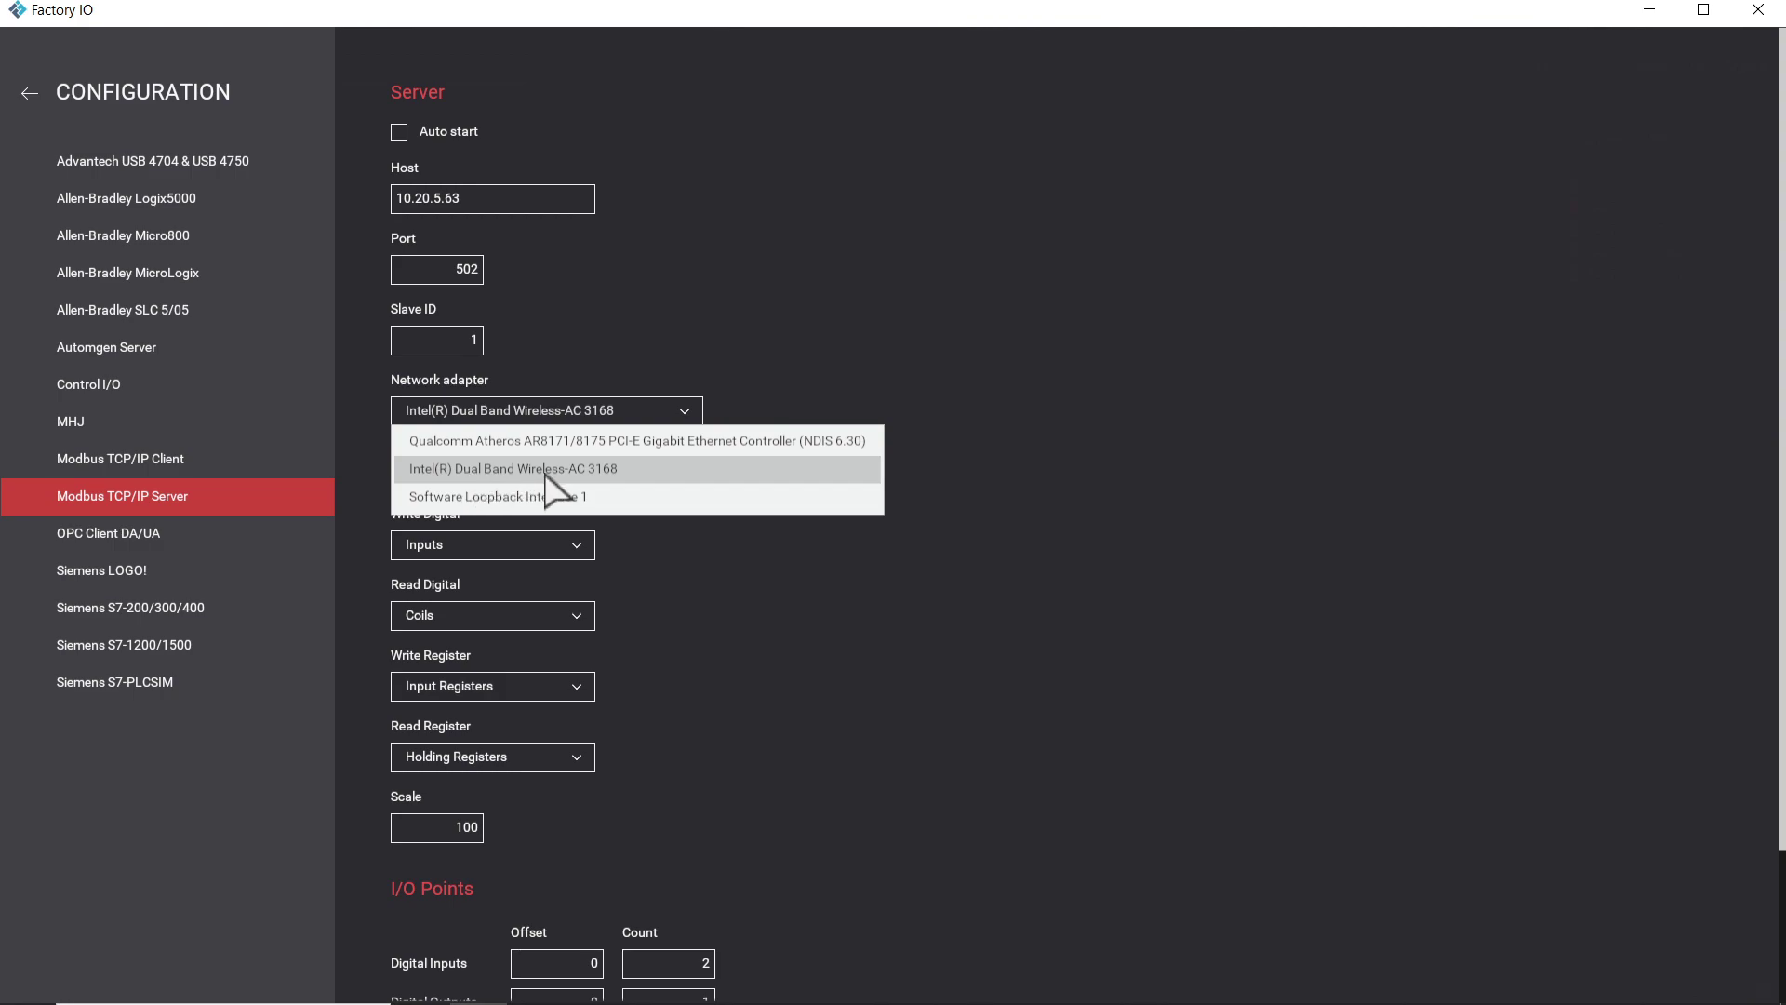
{"action": "left_click", "coordinate": [617, 440]}
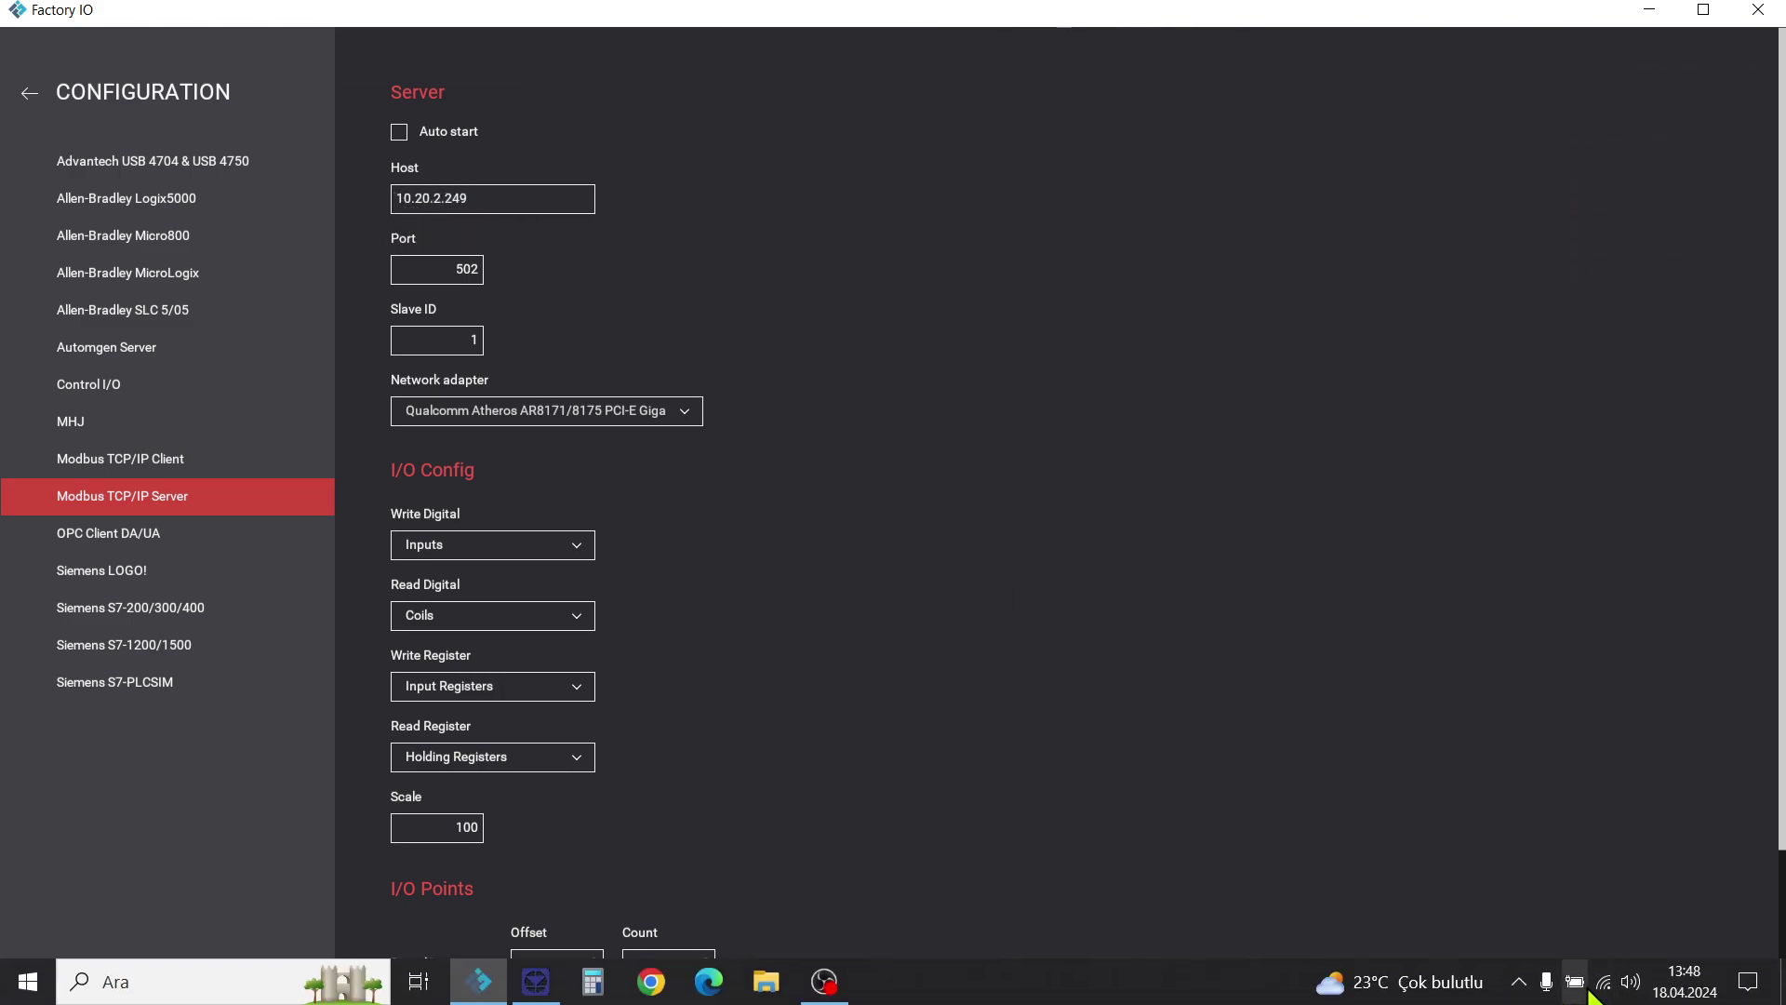
Open the Windows list of network connections from the Ethernet settings.
{"action": "left_click", "coordinate": [1605, 984]}
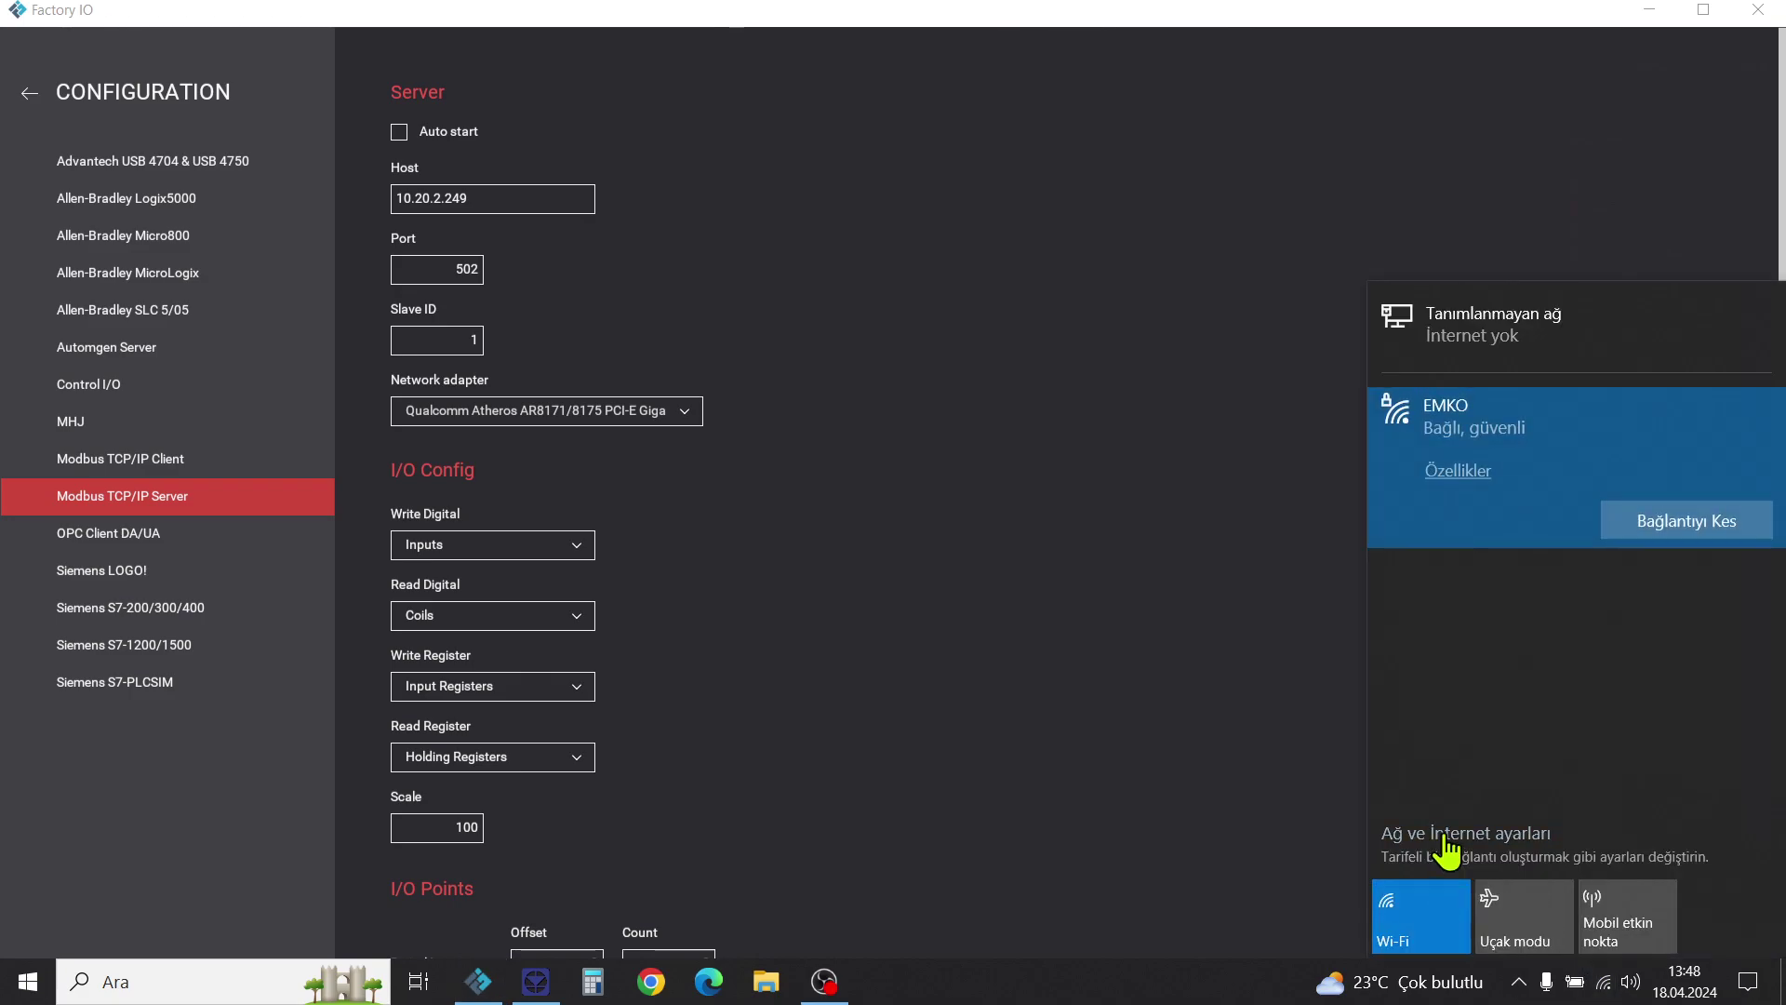
{"action": "left_click", "coordinate": [1439, 831]}
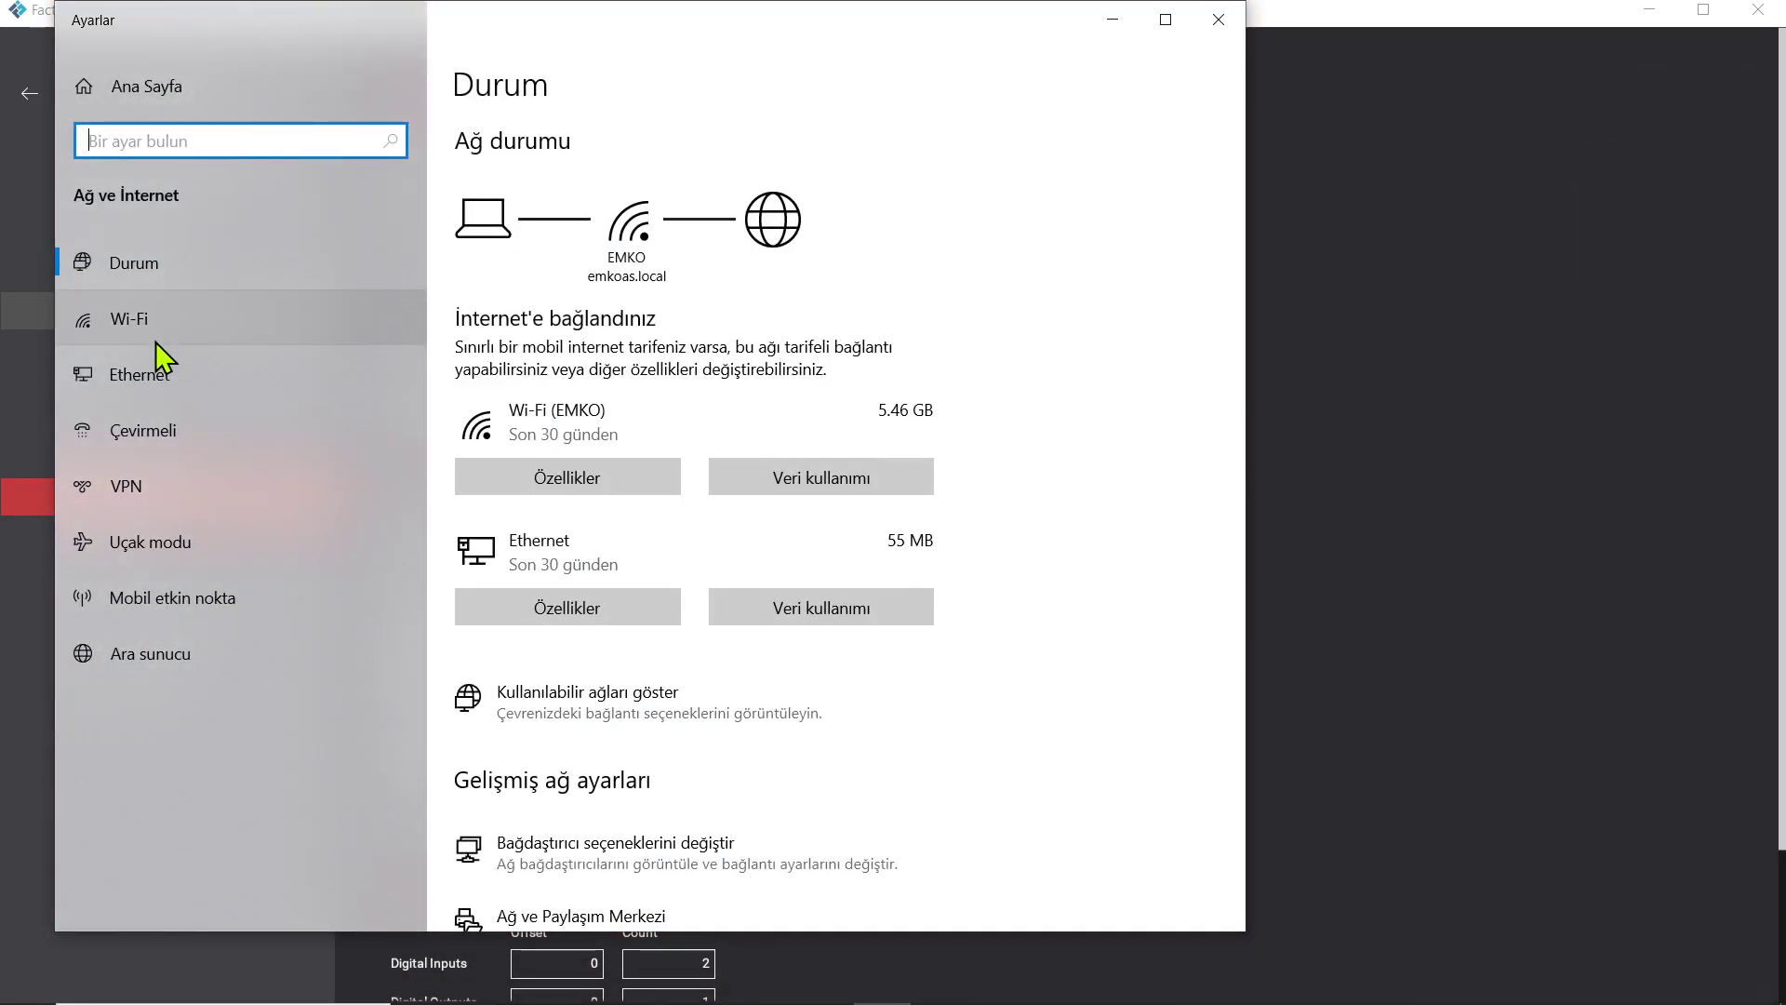
{"action": "left_click", "coordinate": [150, 370]}
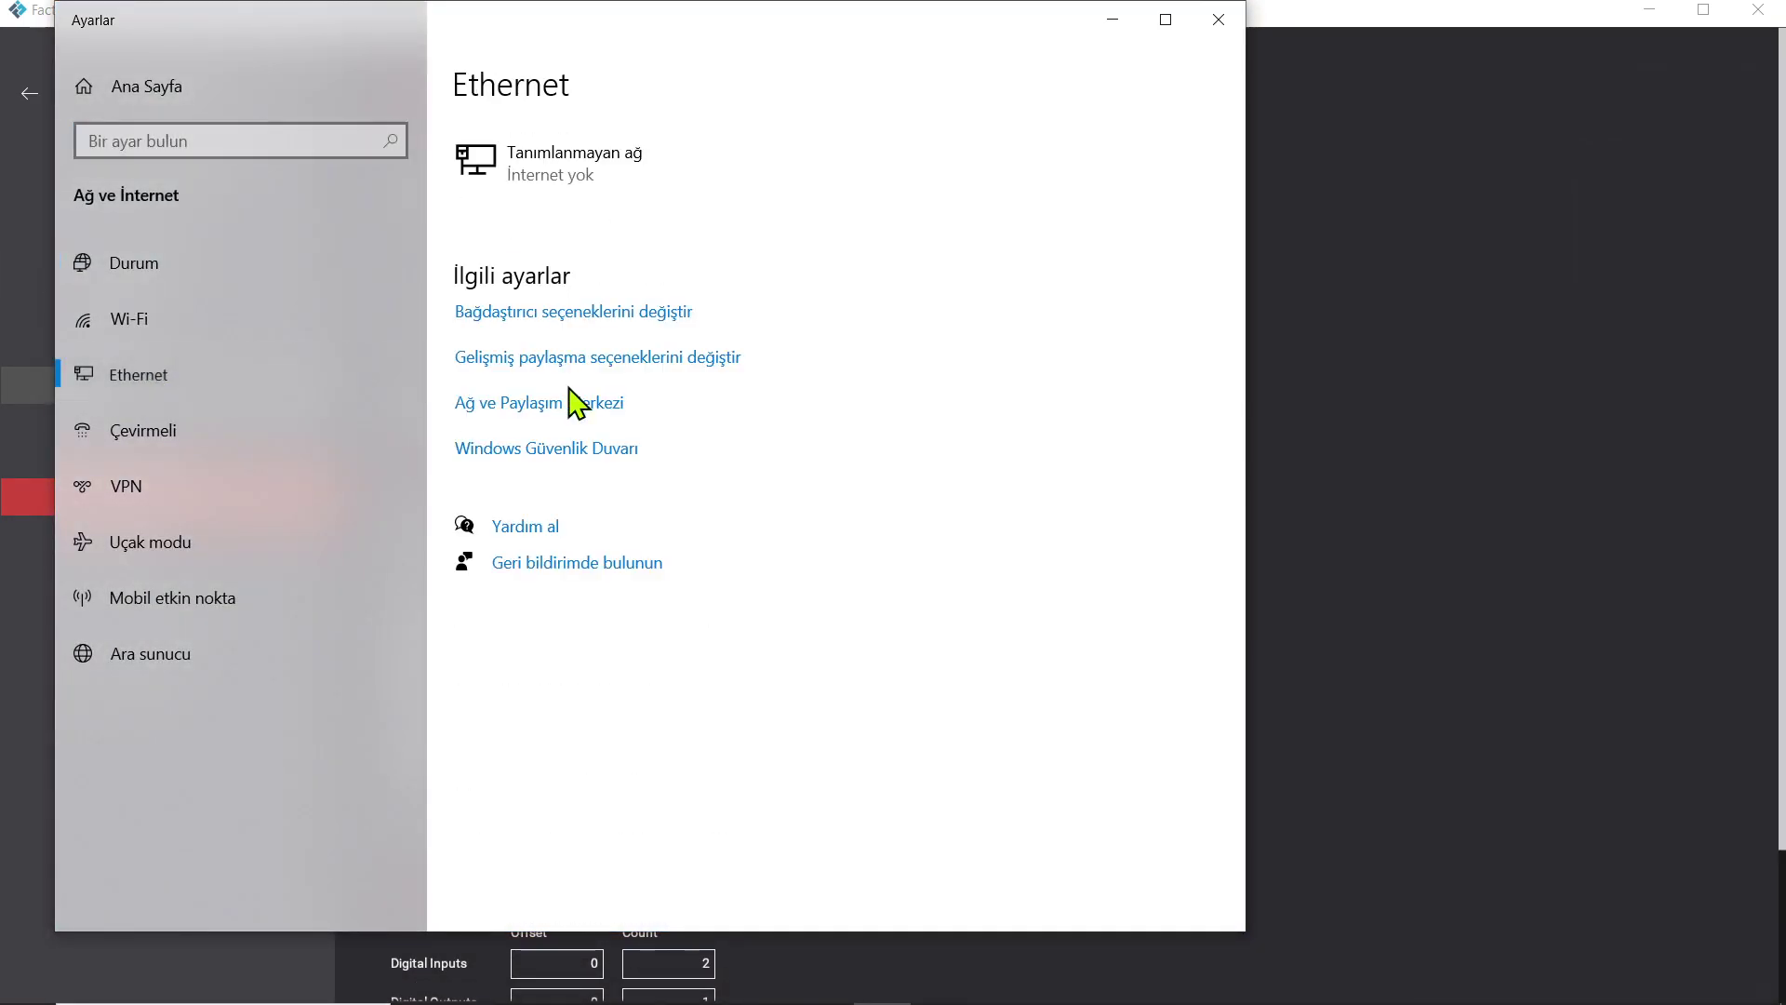
{"action": "left_click", "coordinate": [566, 322]}
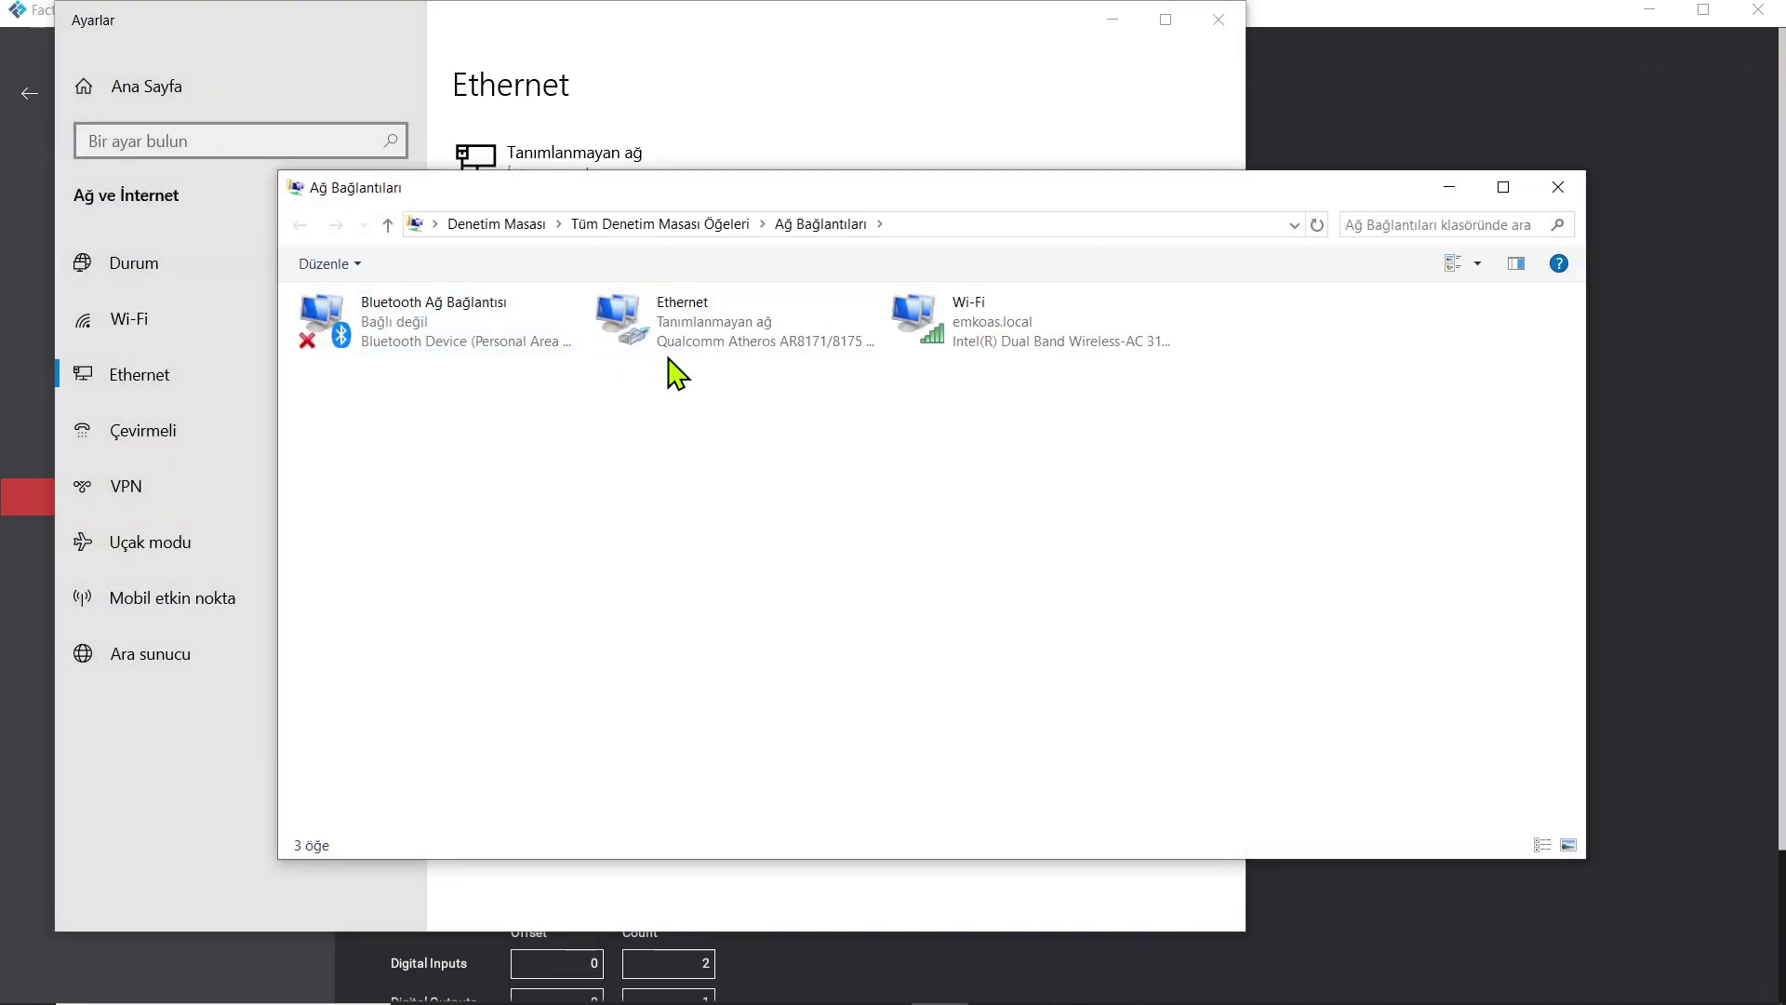
Check the Ethernet adapter's IPv4 address settings, cancel without changes and return to the Factory IO driver configuration.
{"action": "left_click", "coordinate": [739, 350]}
{"action": "double_click", "coordinate": [740, 350]}
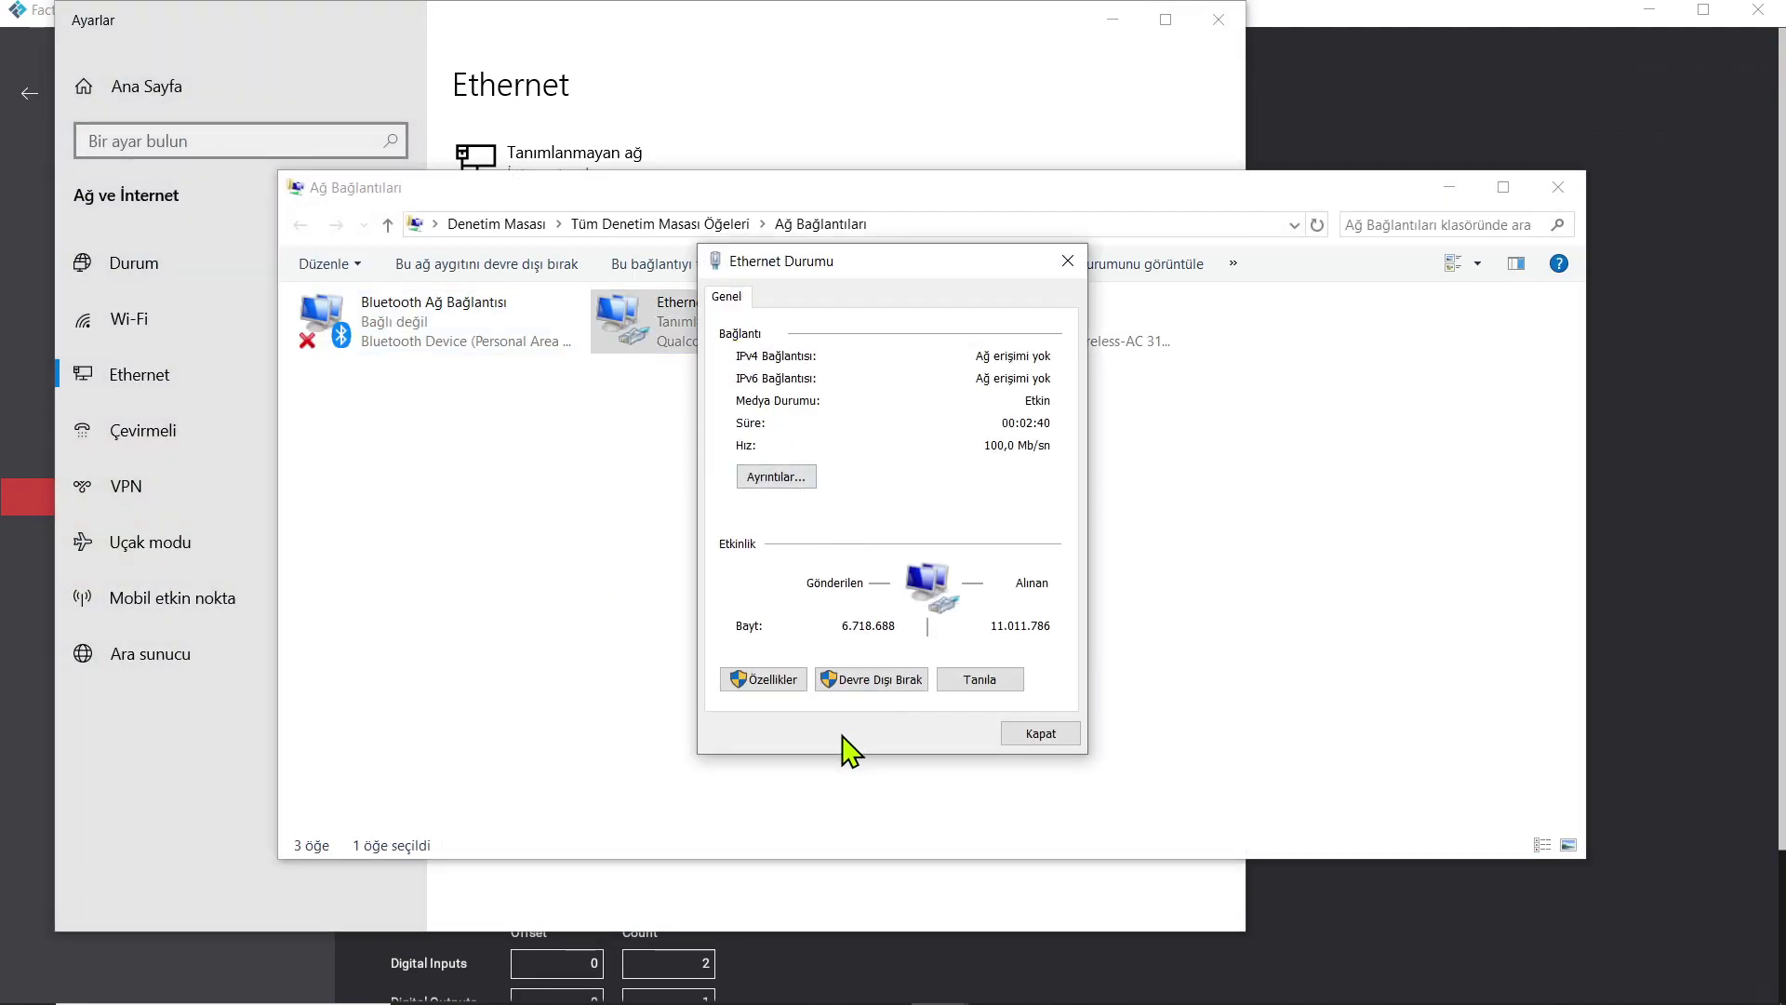
{"action": "key", "text": "Return"}
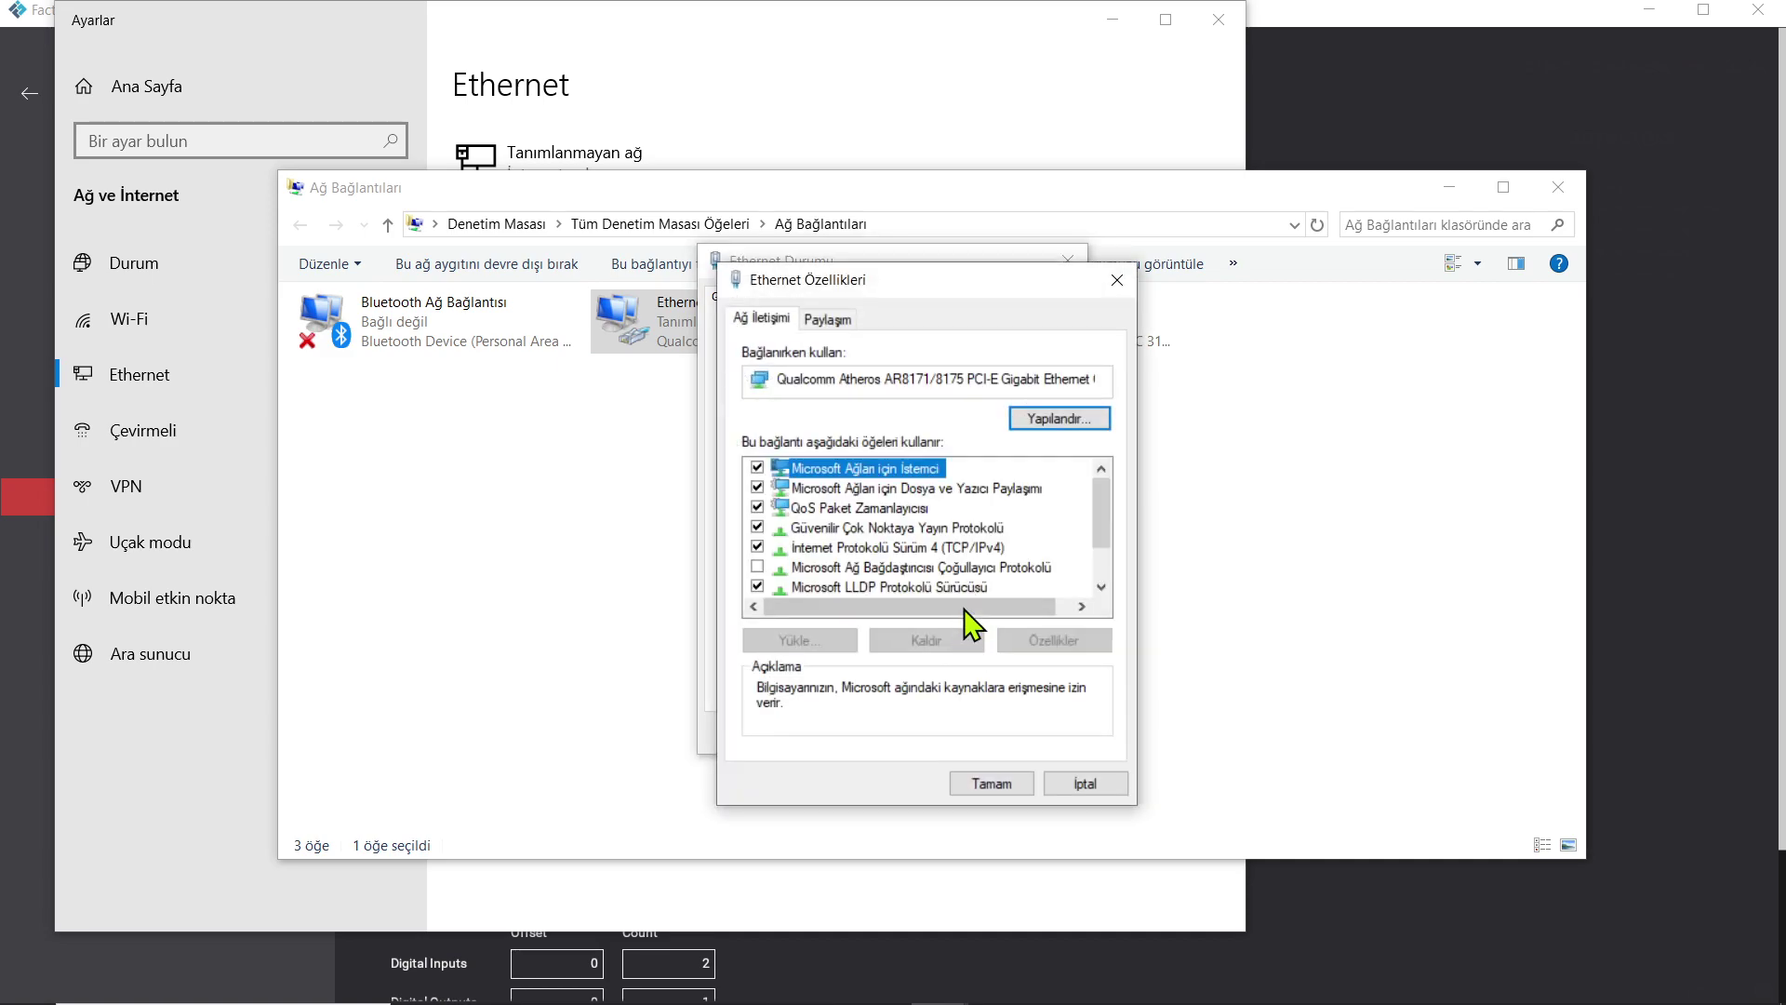
{"action": "left_click", "coordinate": [988, 553]}
{"action": "double_click", "coordinate": [988, 550]}
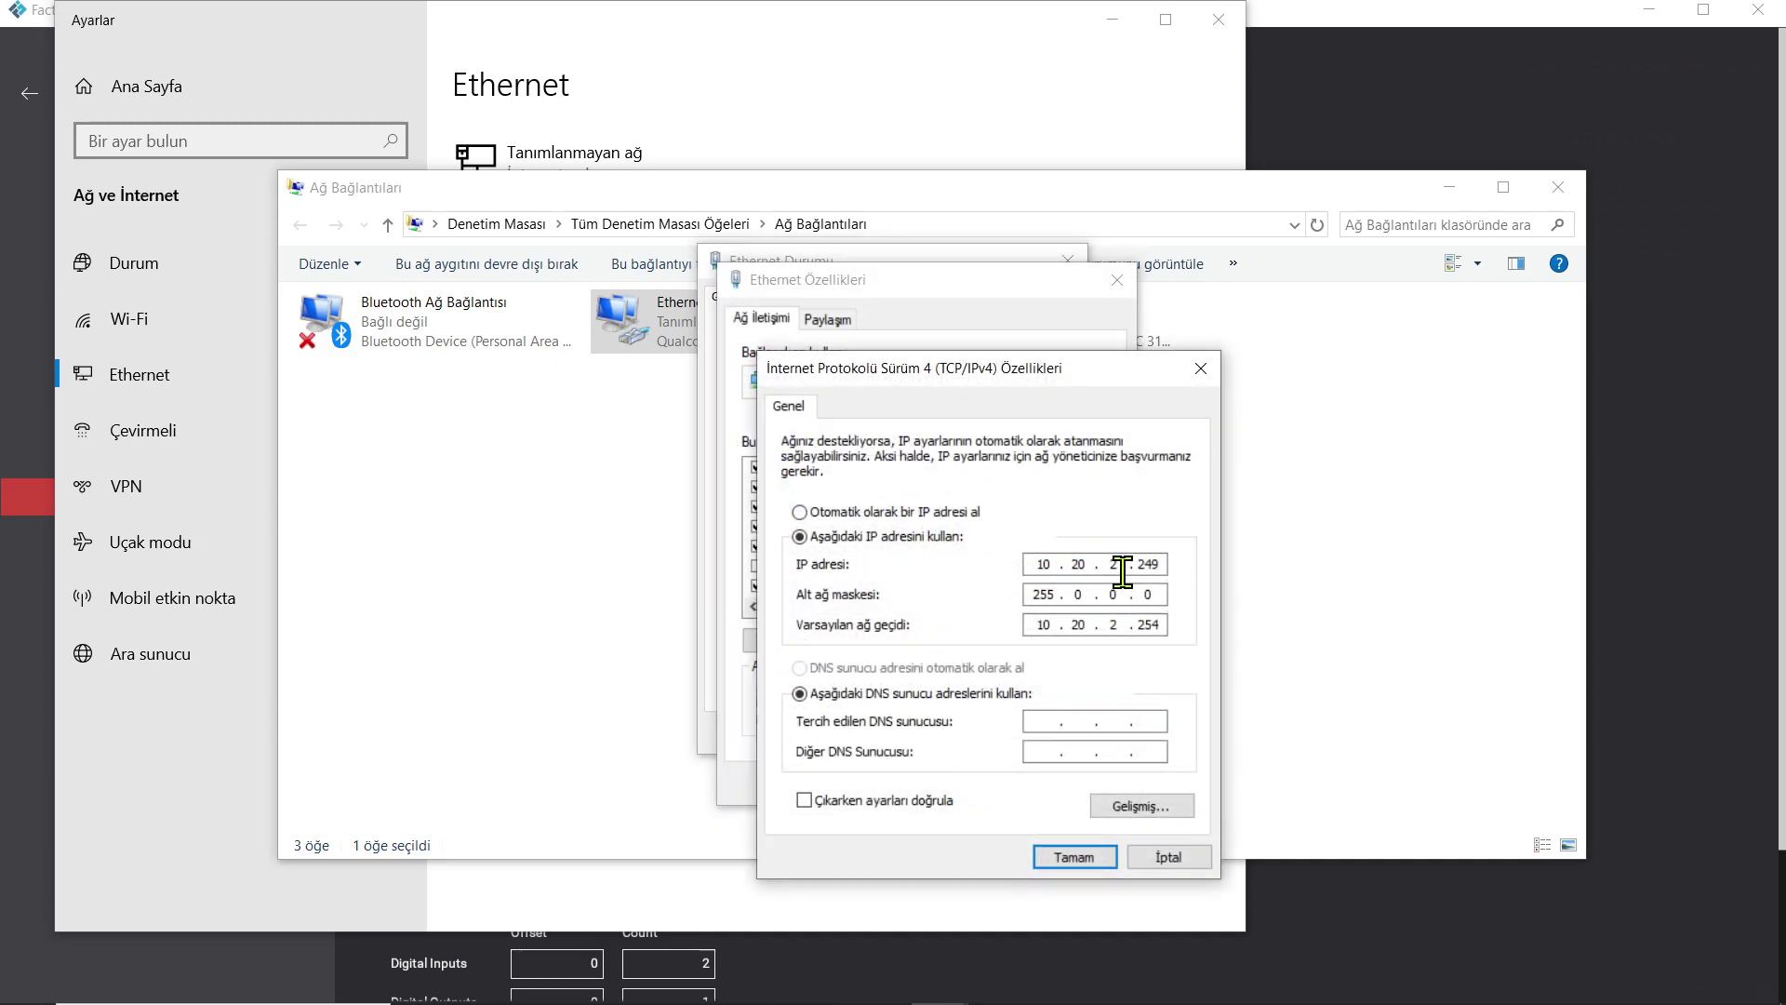
{"action": "left_click", "coordinate": [1174, 856]}
{"action": "left_click", "coordinate": [1116, 279]}
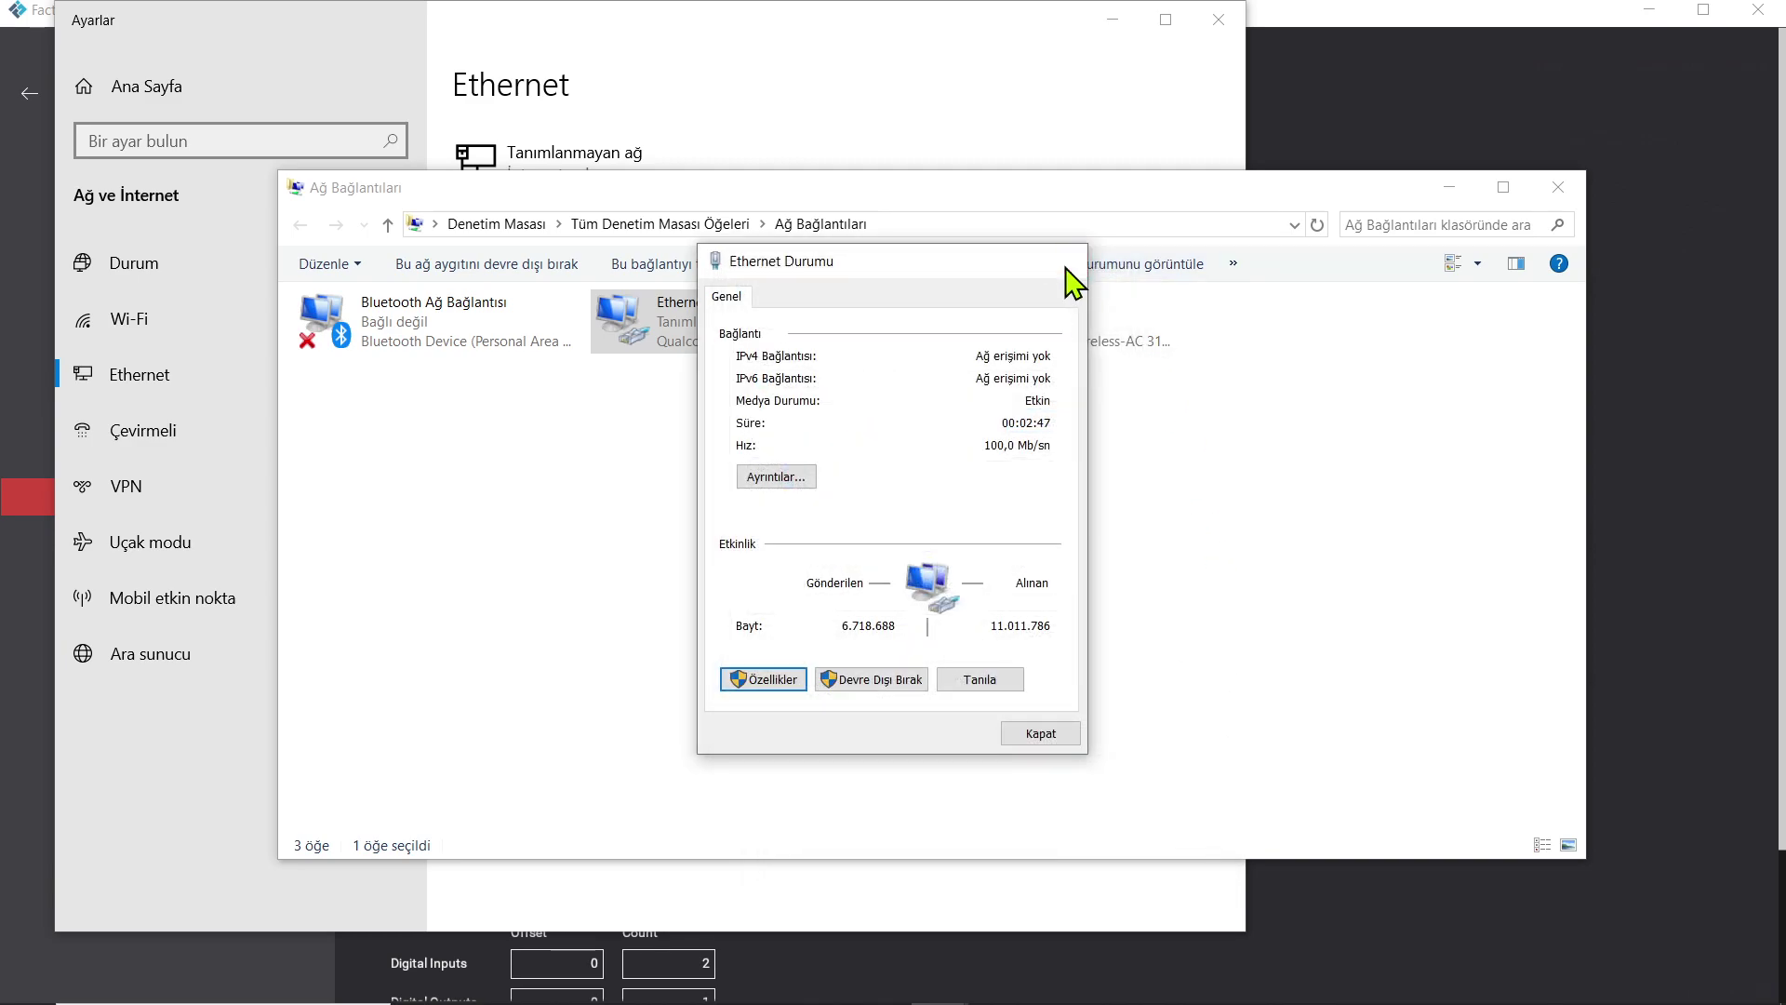
{"action": "left_click", "coordinate": [1068, 262]}
{"action": "left_click", "coordinate": [1558, 187]}
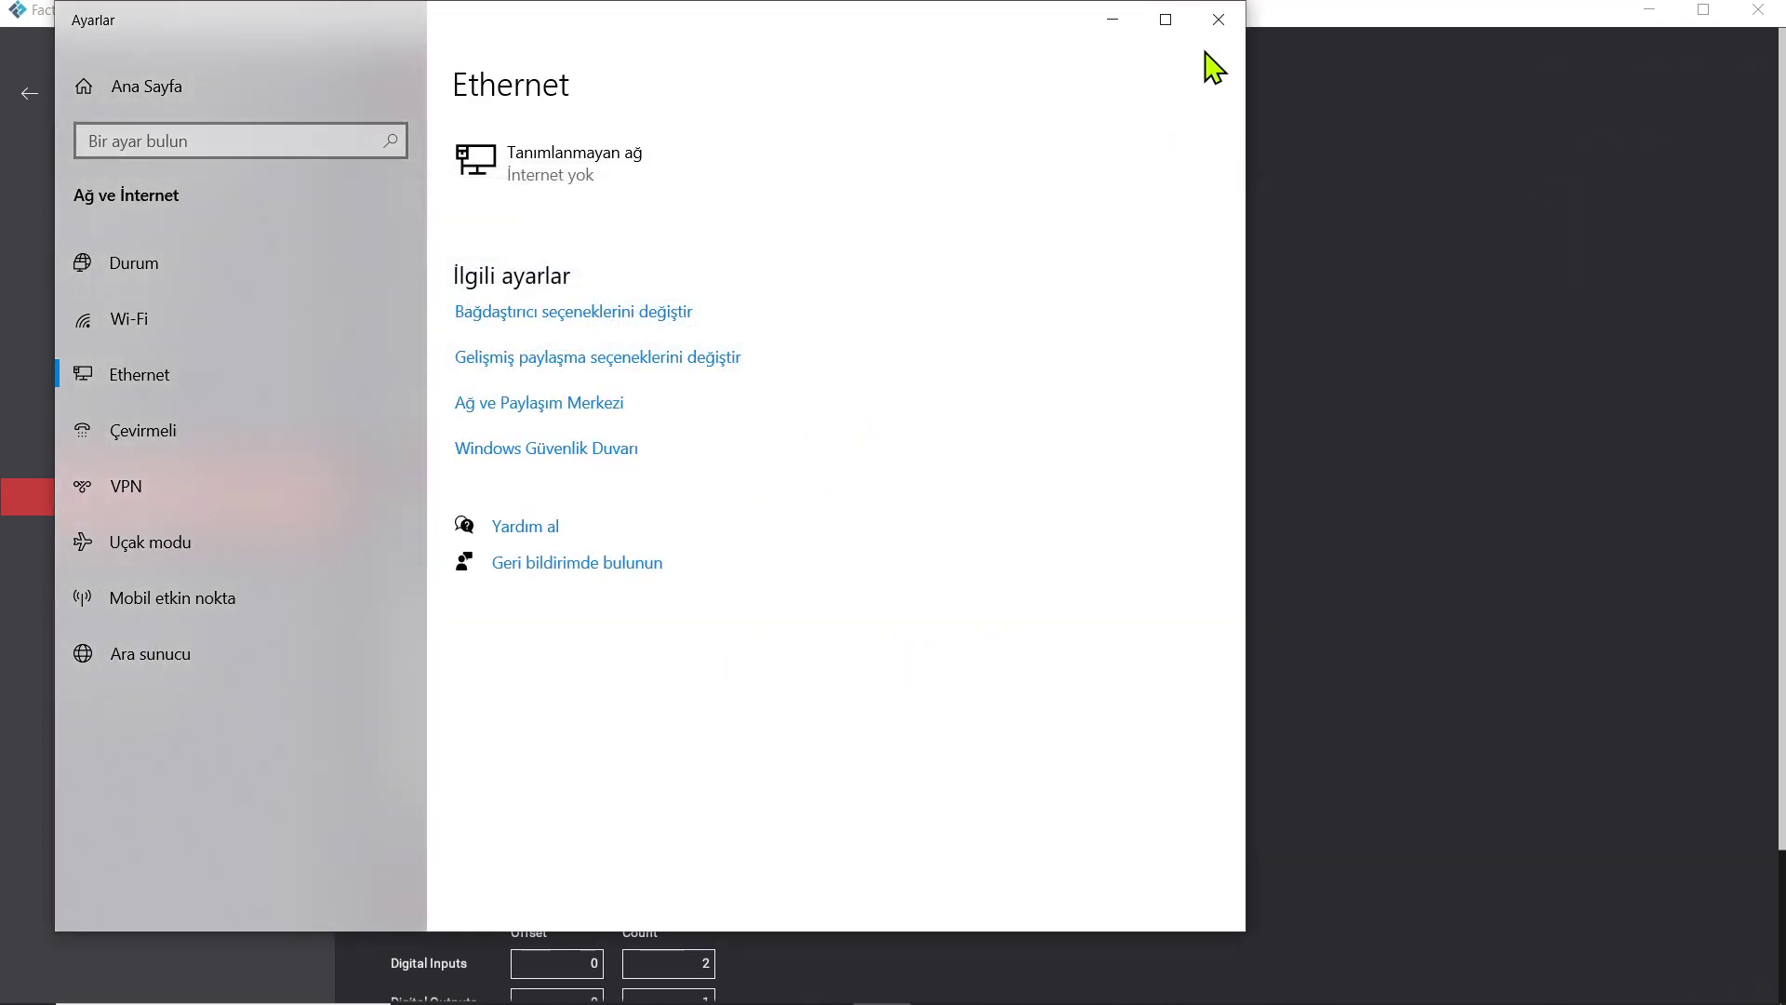
{"action": "left_click", "coordinate": [1219, 20]}
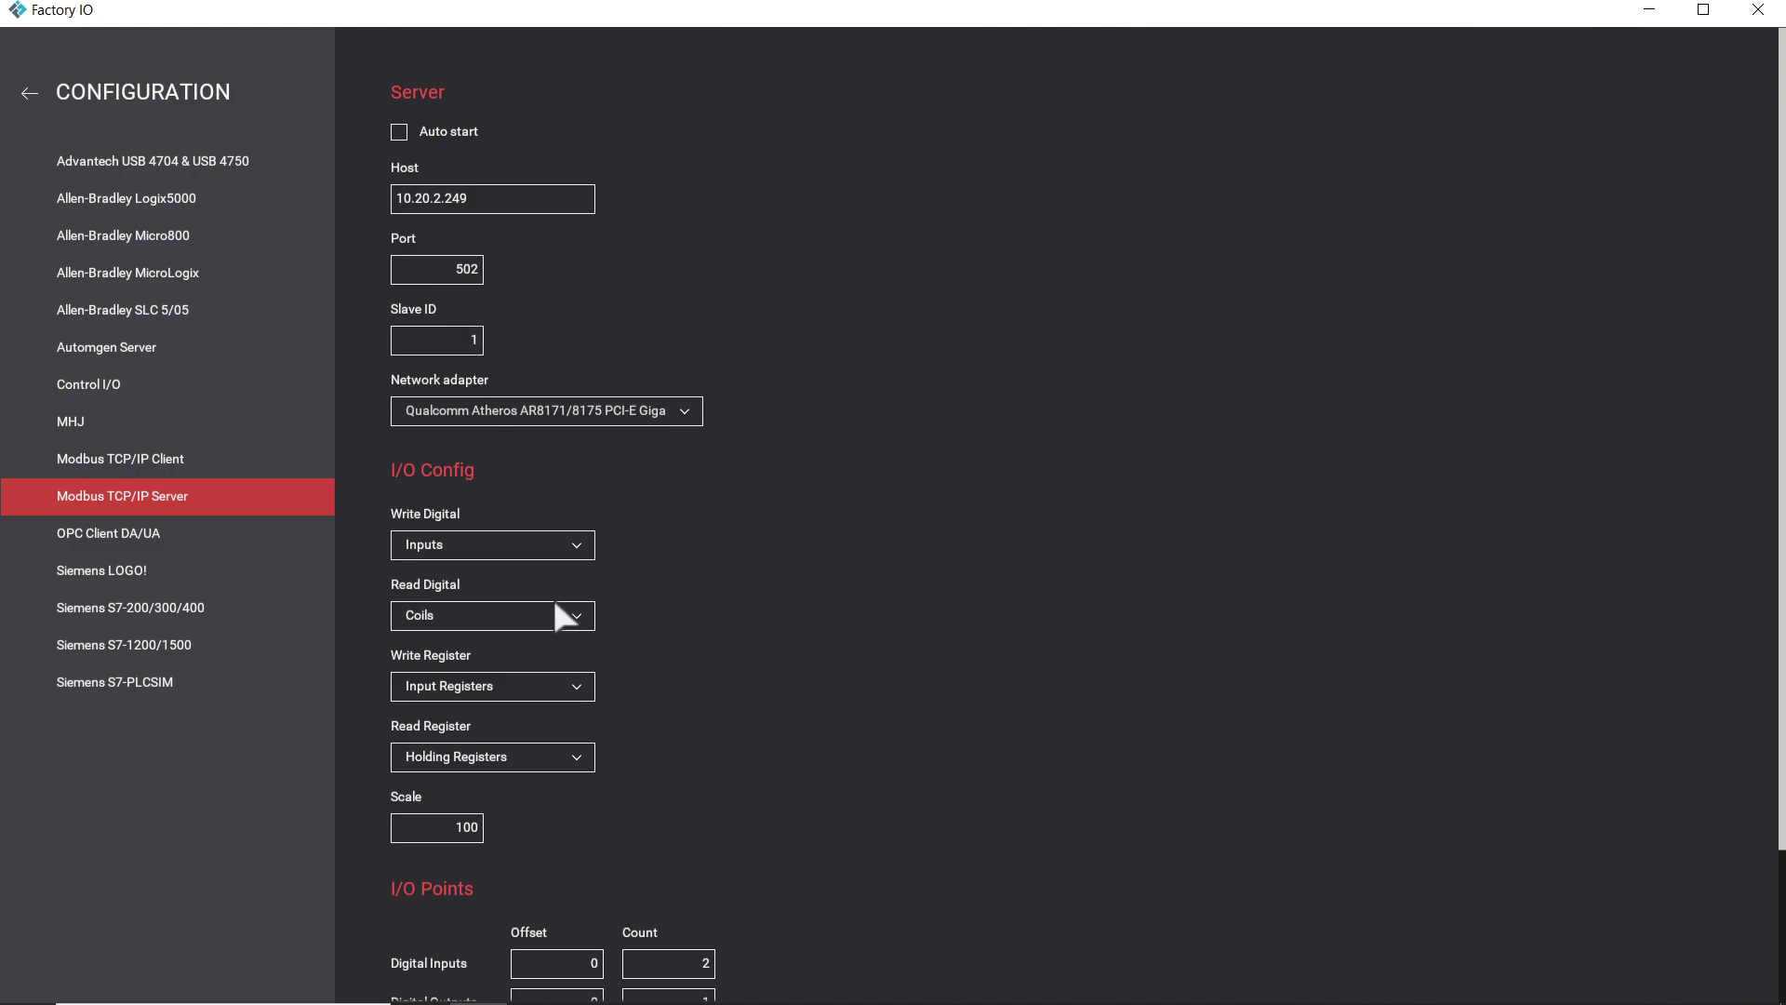
Review the Modbus server's I/O configuration and its I/O point offsets and counts, and return to the driver view.
{"action": "scroll", "coordinate": [609, 735], "scroll_direction": "down", "scroll_amount": 3}
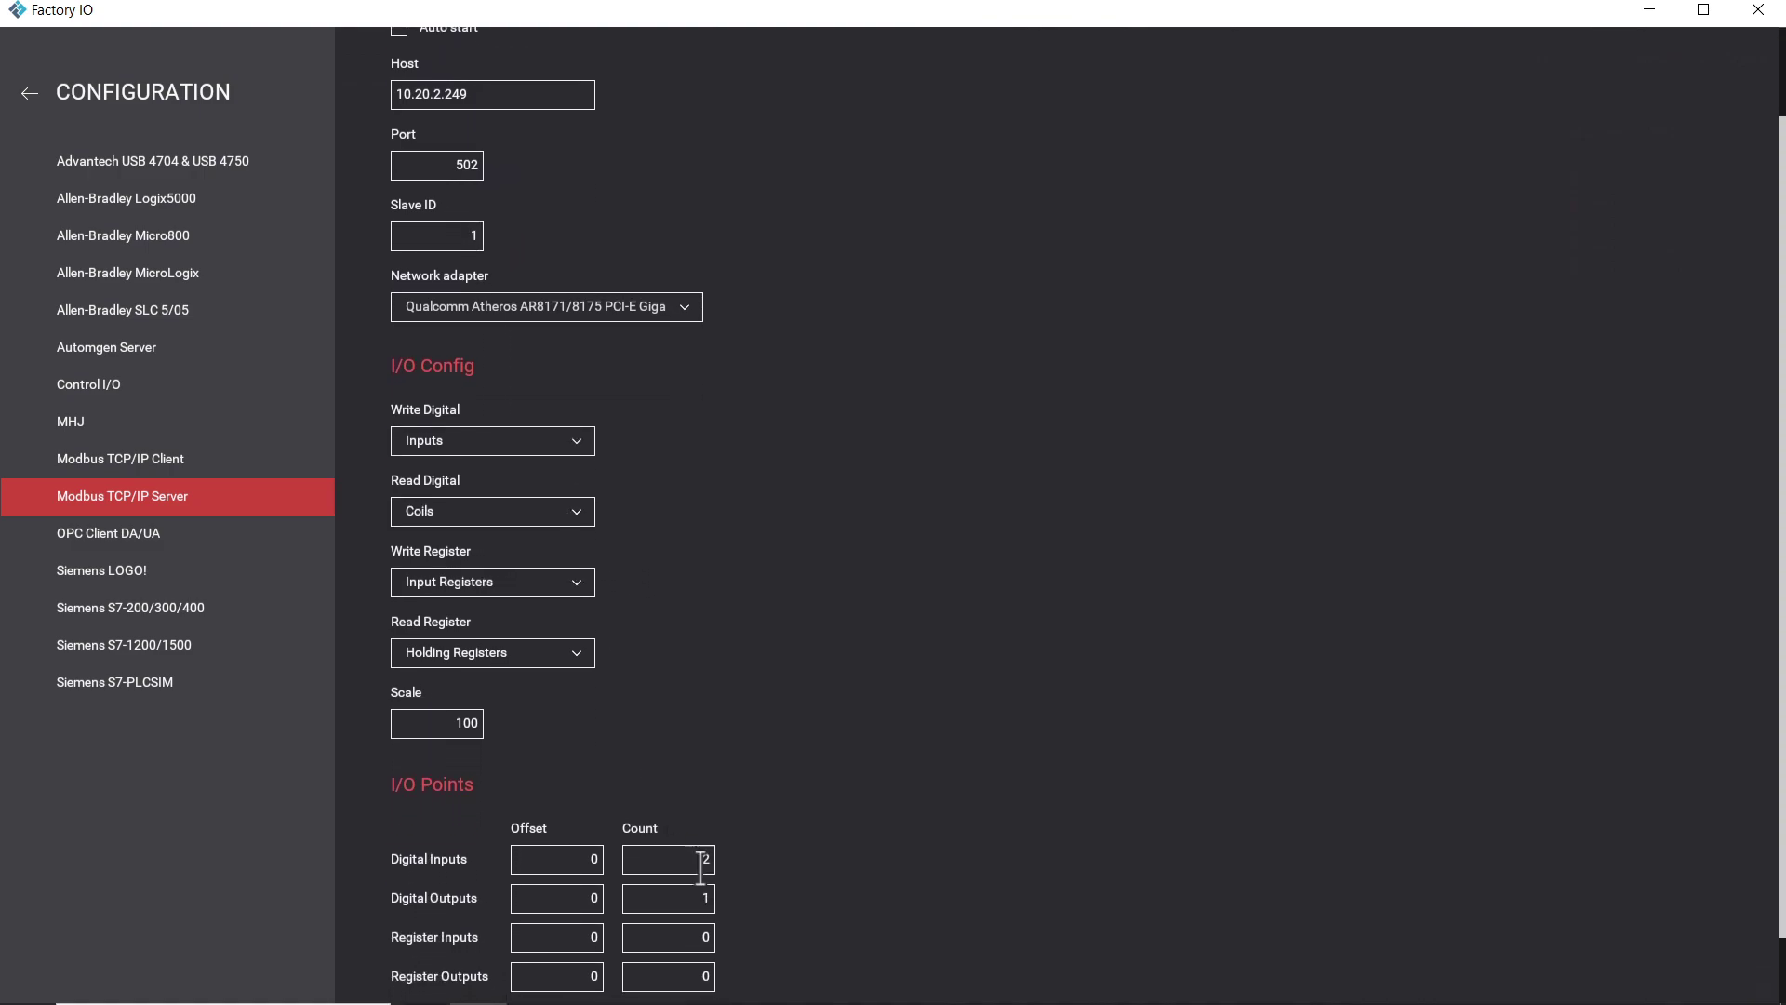
{"action": "scroll", "coordinate": [696, 889], "scroll_direction": "down", "scroll_amount": 2}
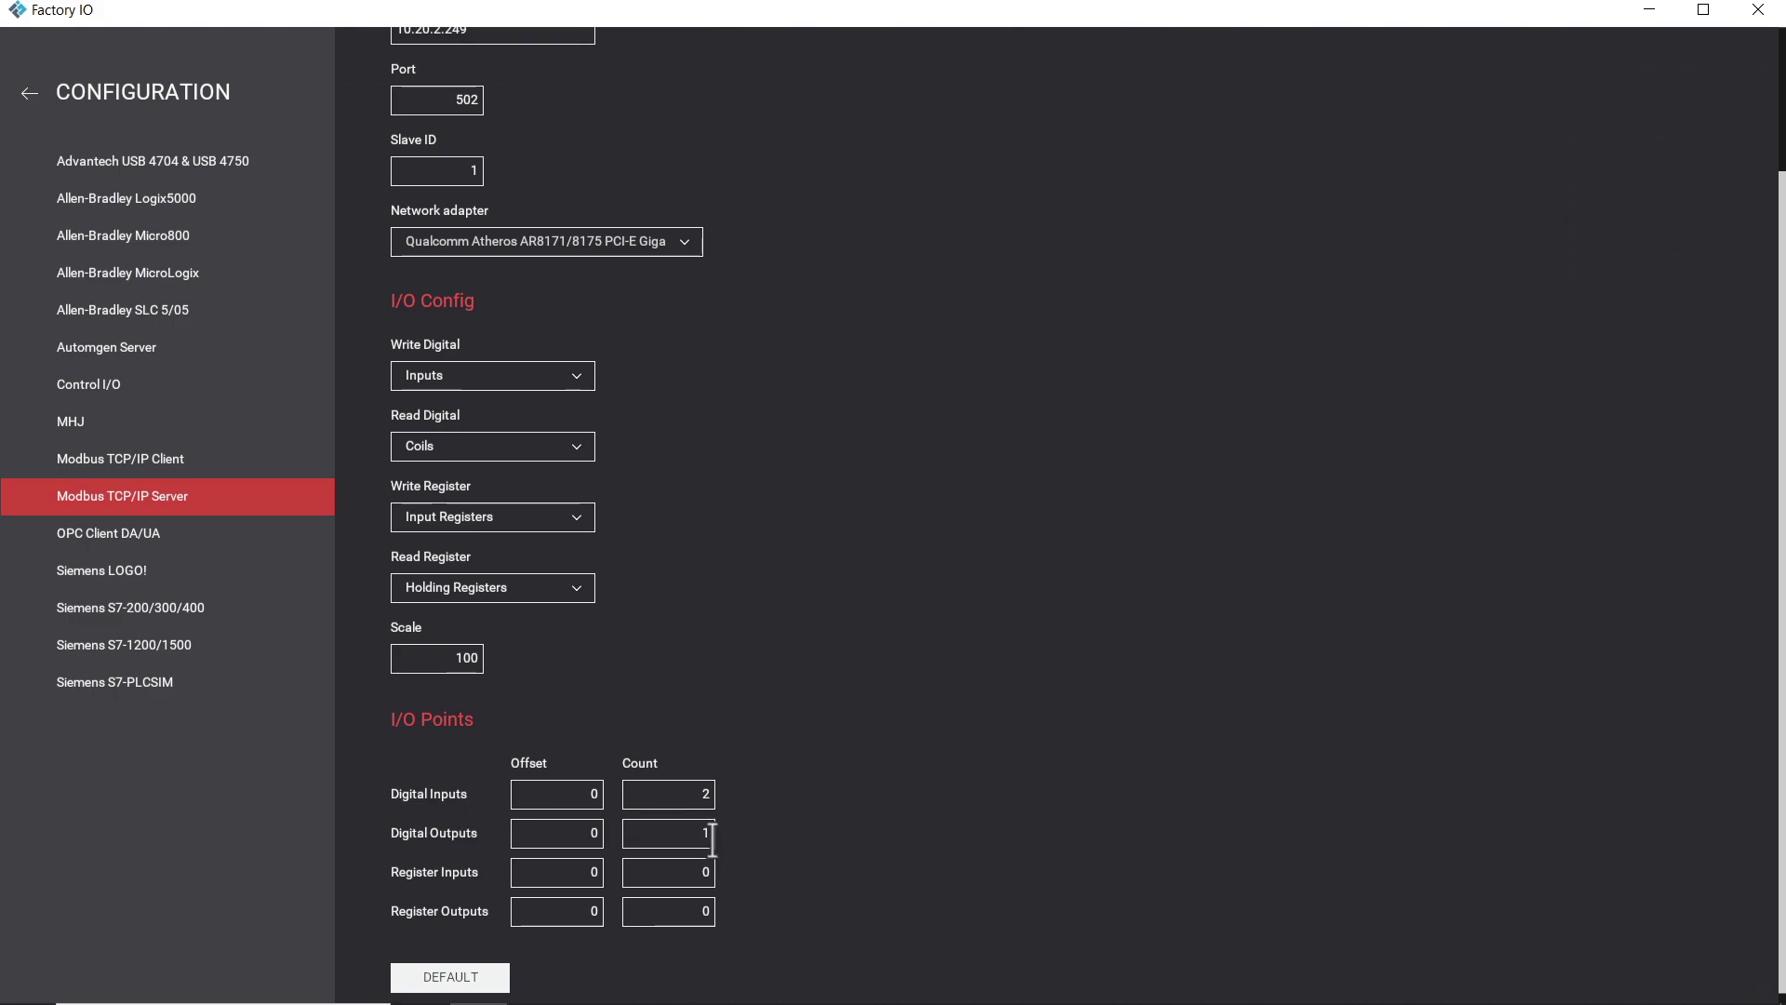
{"action": "scroll", "coordinate": [698, 841], "scroll_direction": "up", "scroll_amount": 3}
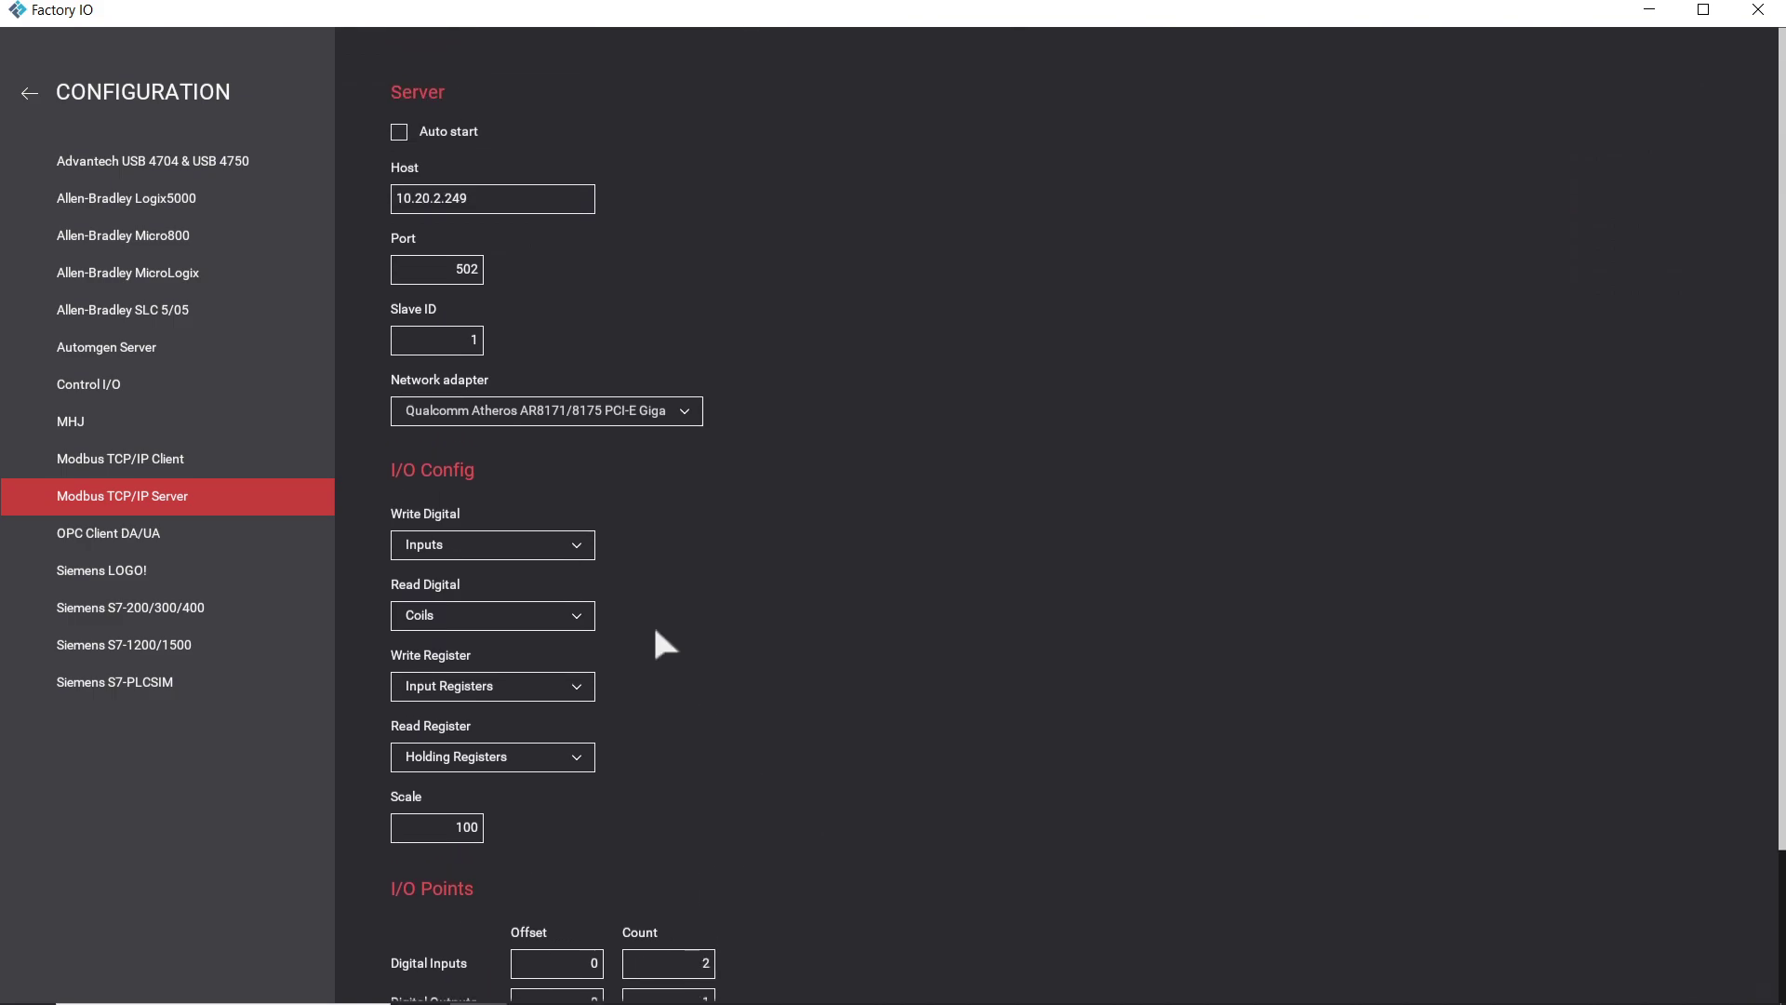
{"action": "left_click", "coordinate": [28, 92]}
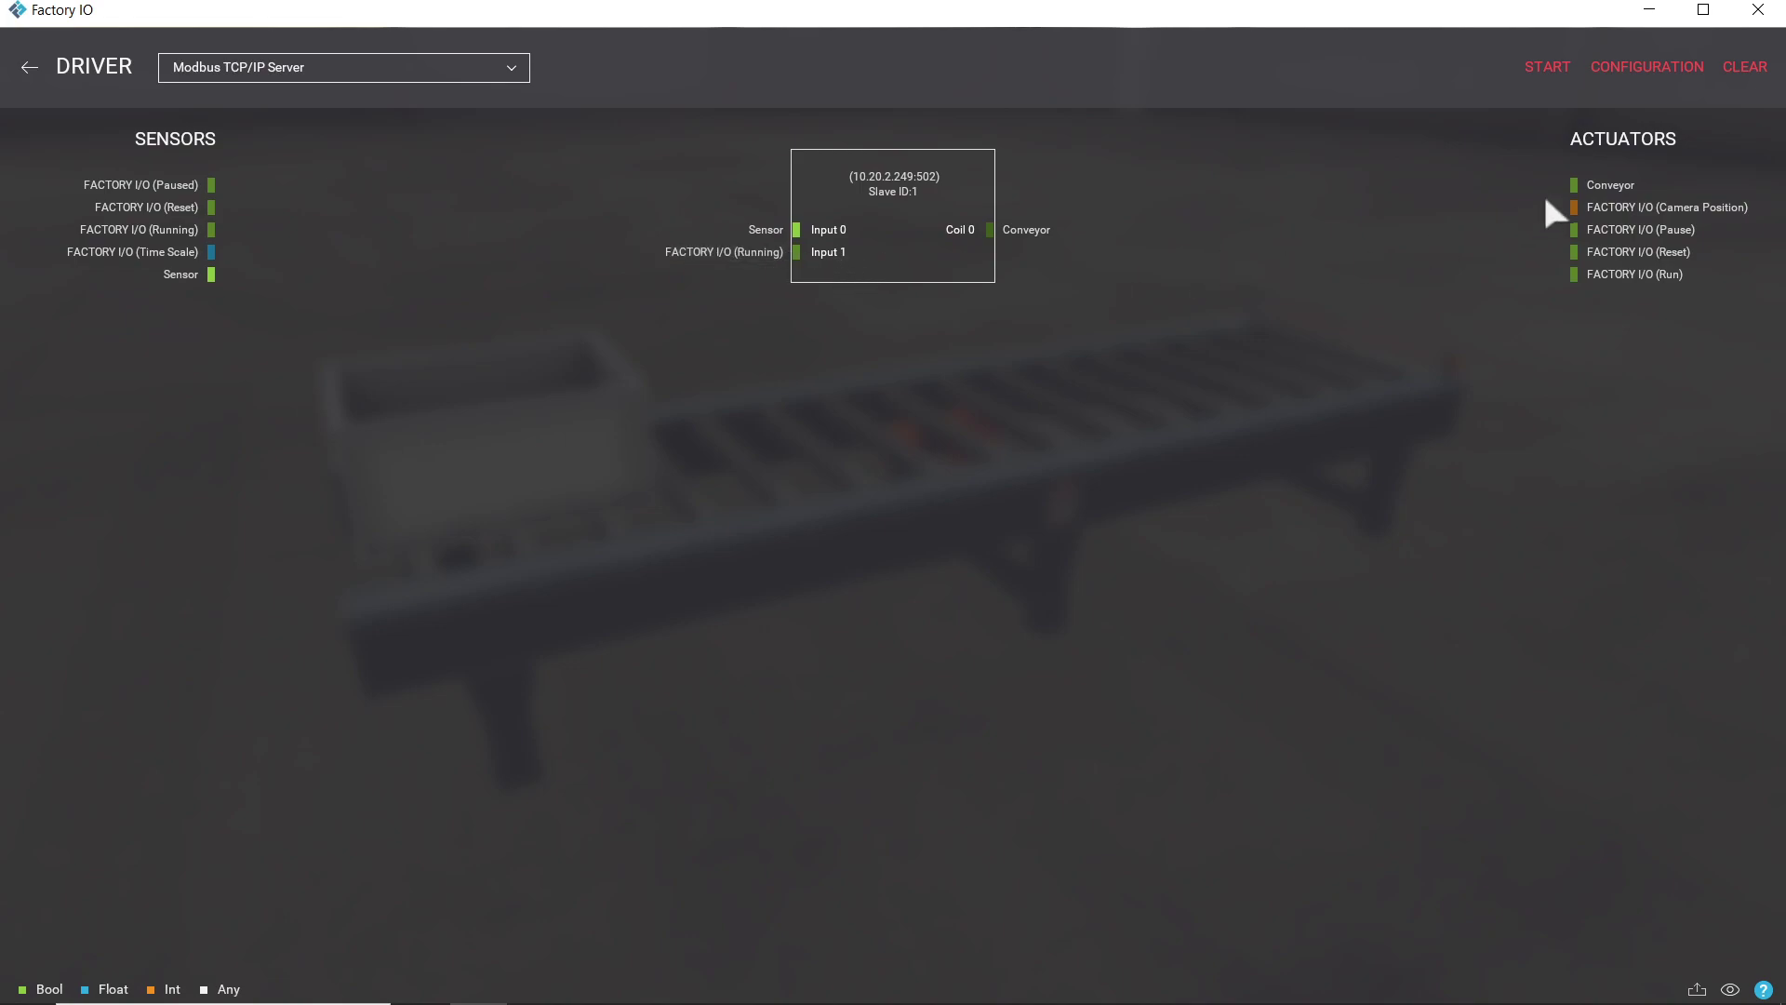
Start the Modbus TCP/IP Server driver, return to the scene and run the simulation.
{"action": "left_click", "coordinate": [1547, 75]}
{"action": "left_click", "coordinate": [28, 61]}
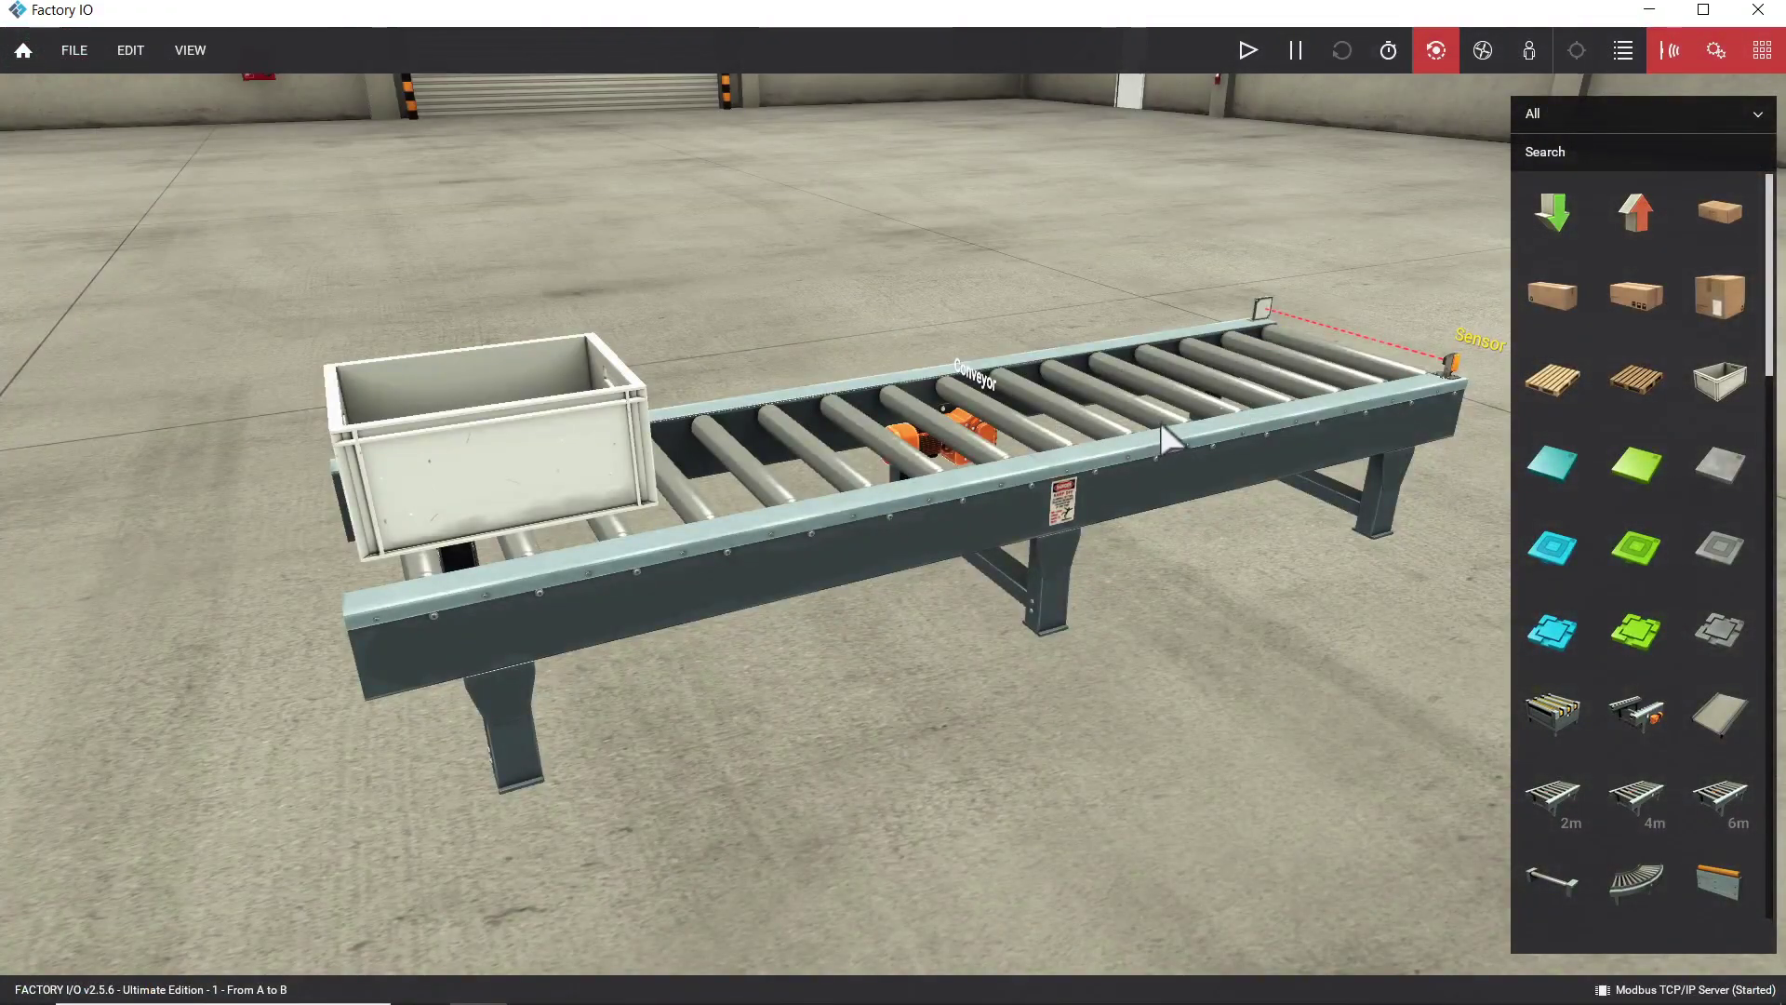
{"action": "scroll", "coordinate": [1209, 140], "scroll_direction": "down", "scroll_amount": 3}
{"action": "left_click", "coordinate": [1237, 52]}
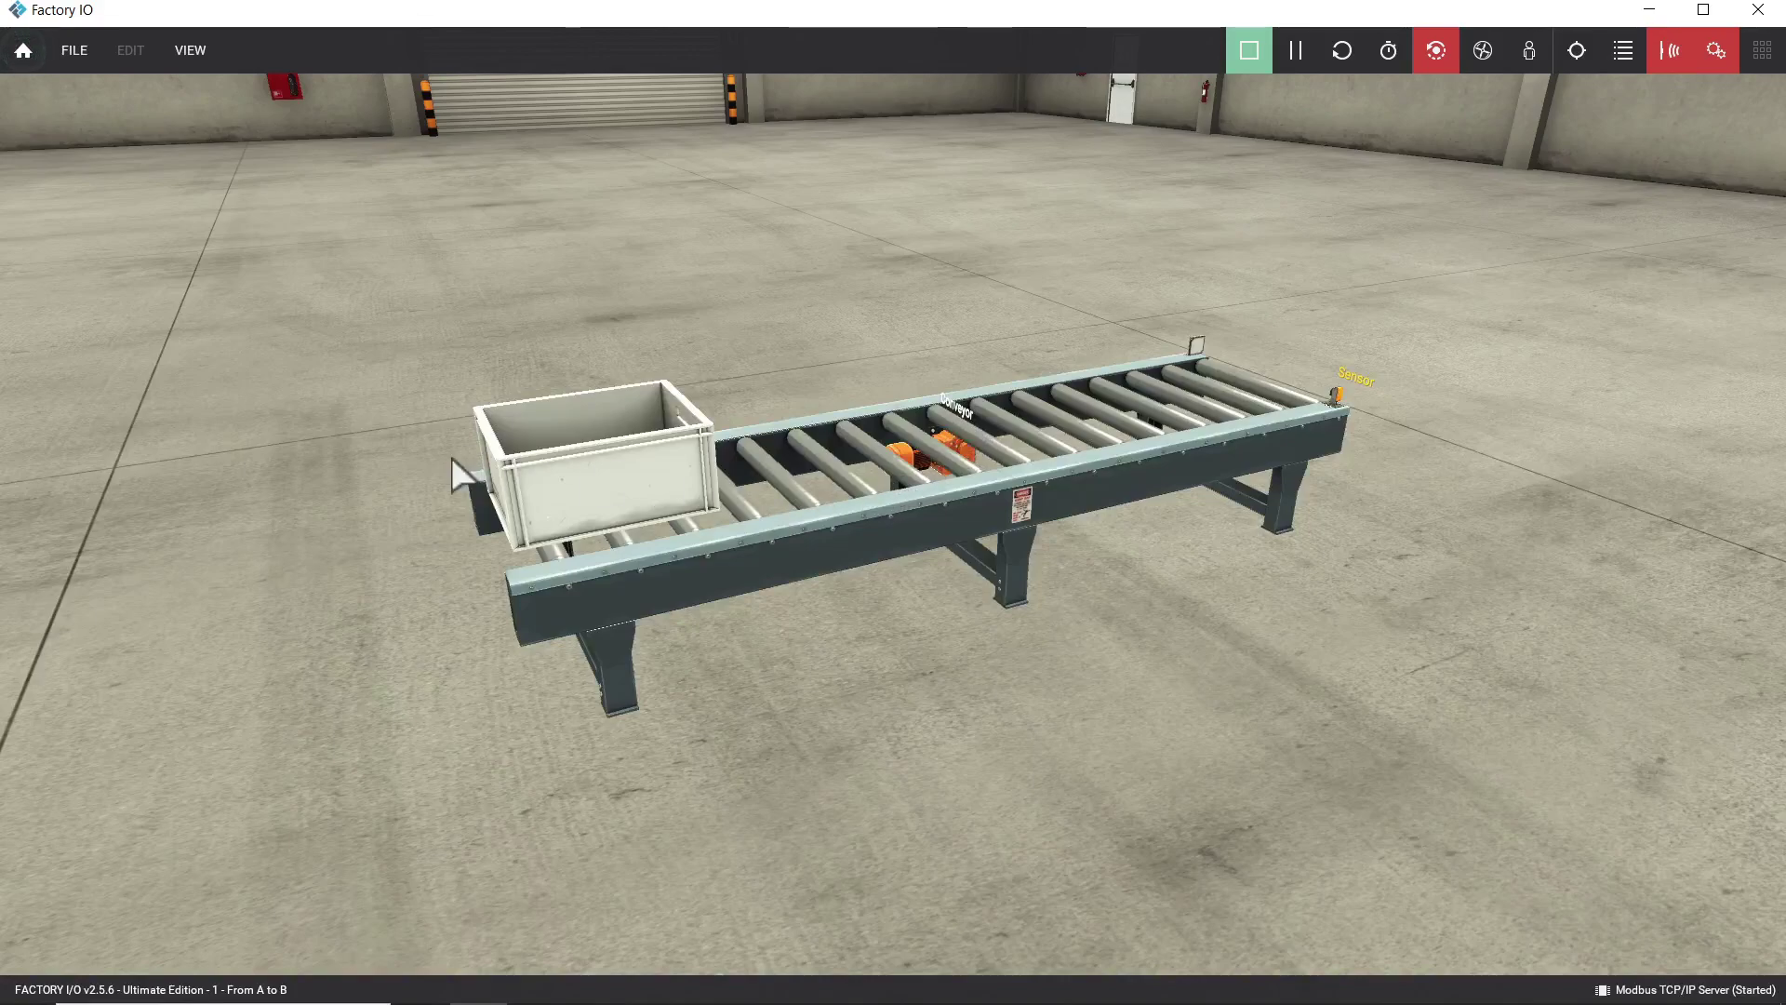
Test the conveyor by forcing its tag on to move the box, release it and close the tag display.
{"action": "left_click", "coordinate": [947, 420]}
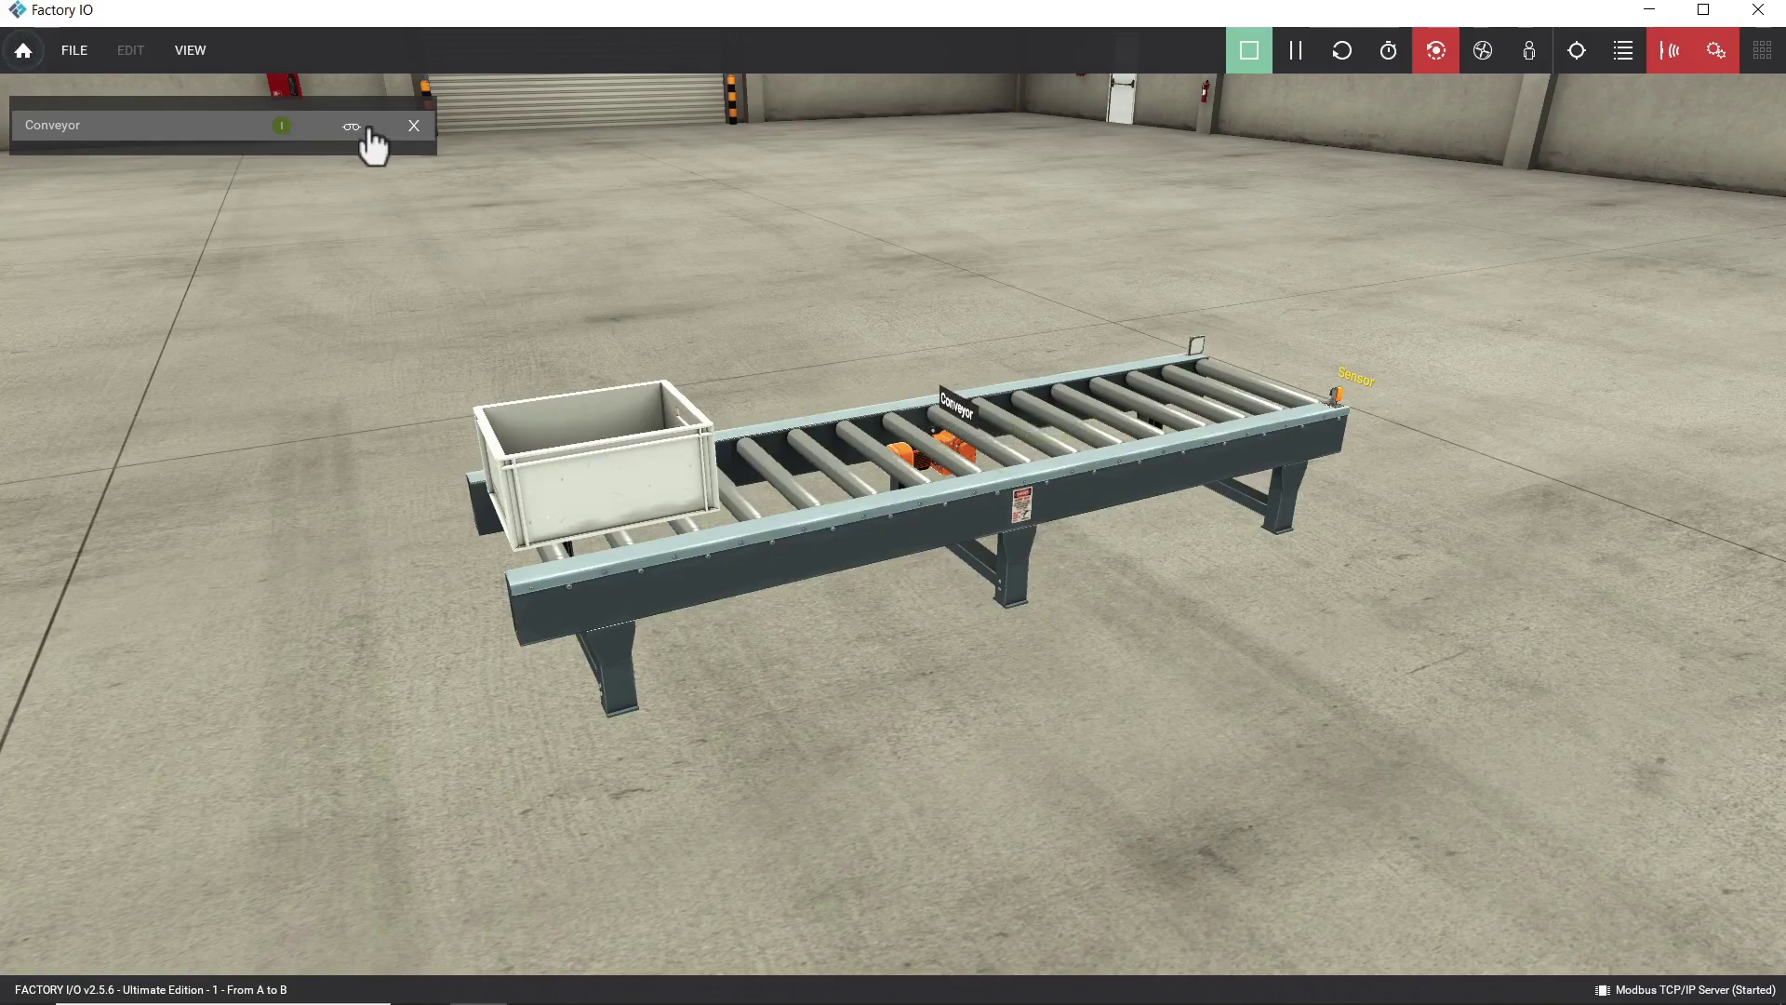
{"action": "left_click", "coordinate": [279, 125]}
{"action": "left_click", "coordinate": [282, 125]}
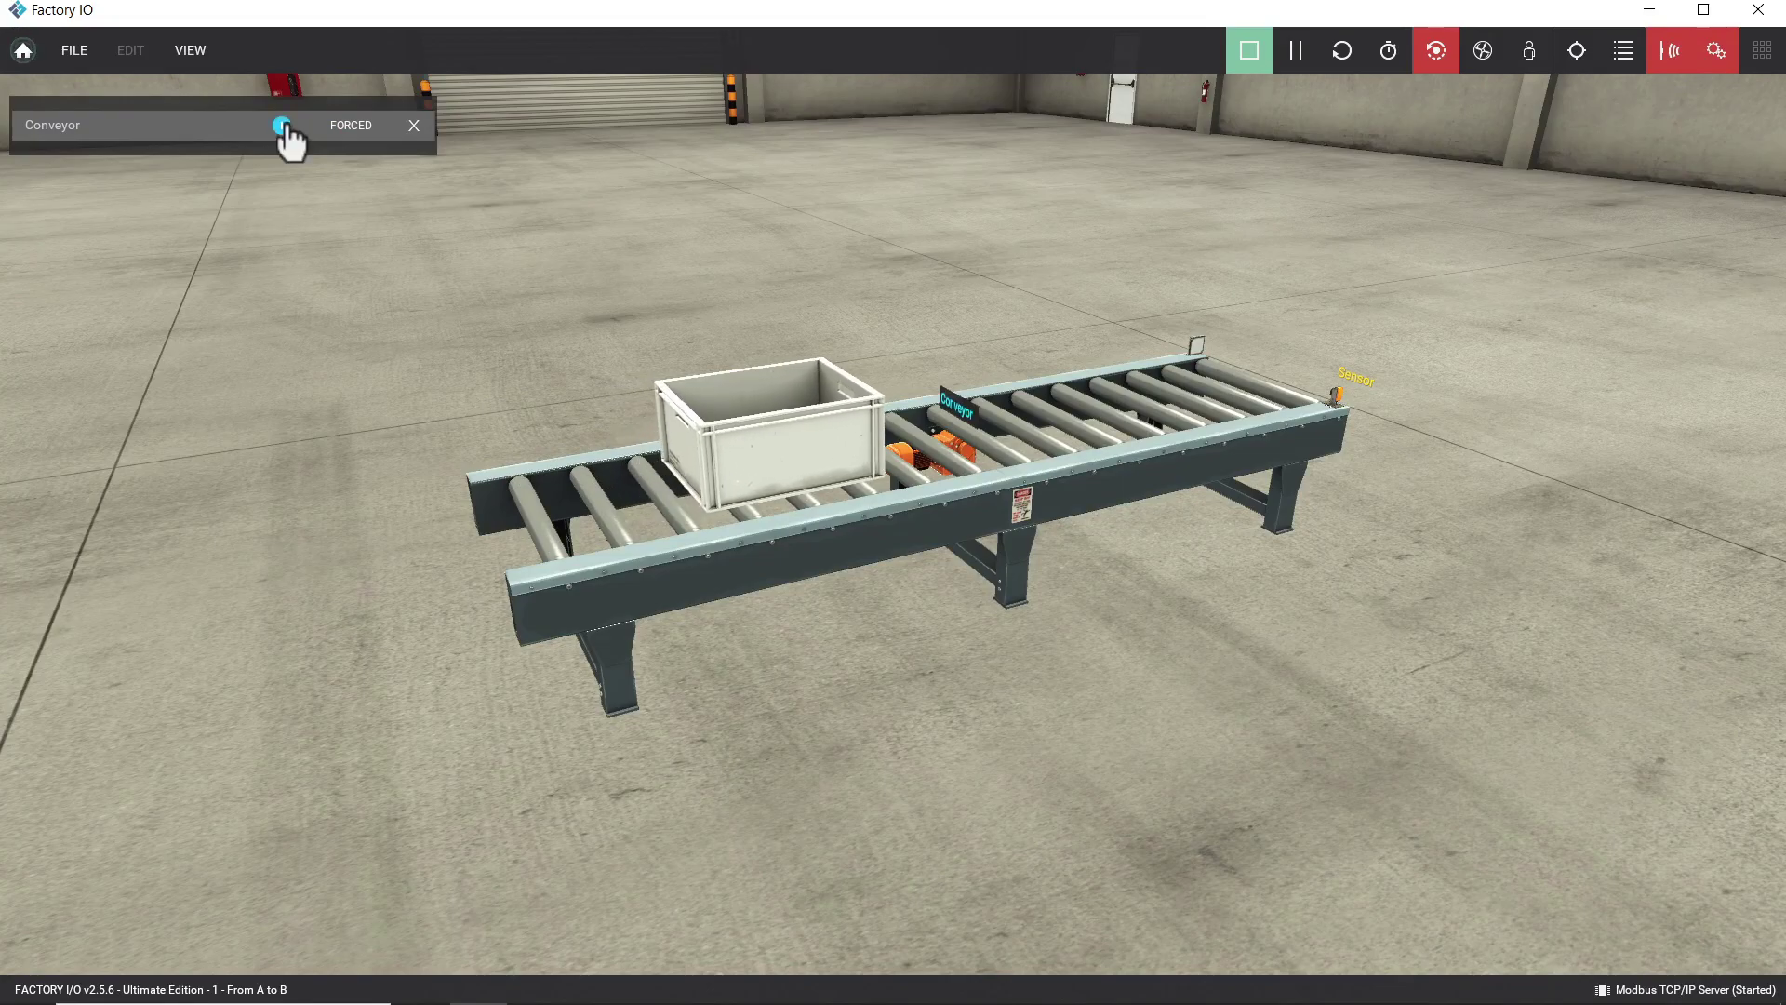
{"action": "left_click", "coordinate": [282, 125]}
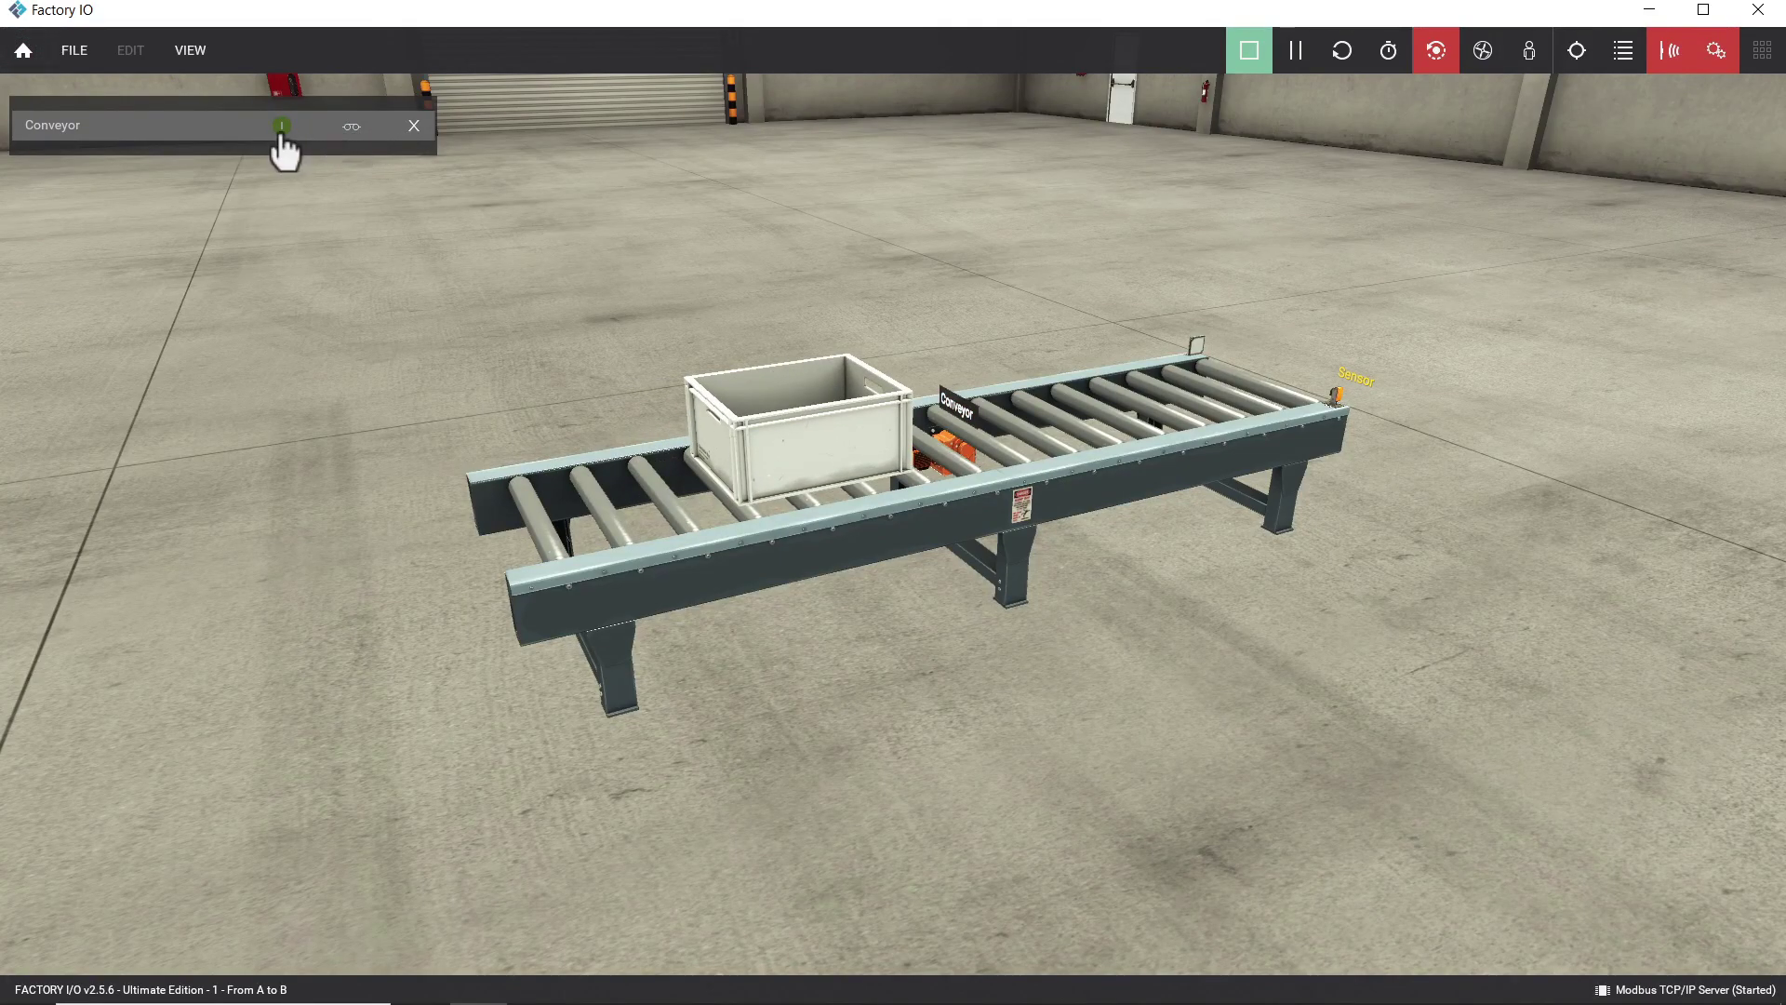
{"action": "left_click", "coordinate": [412, 125]}
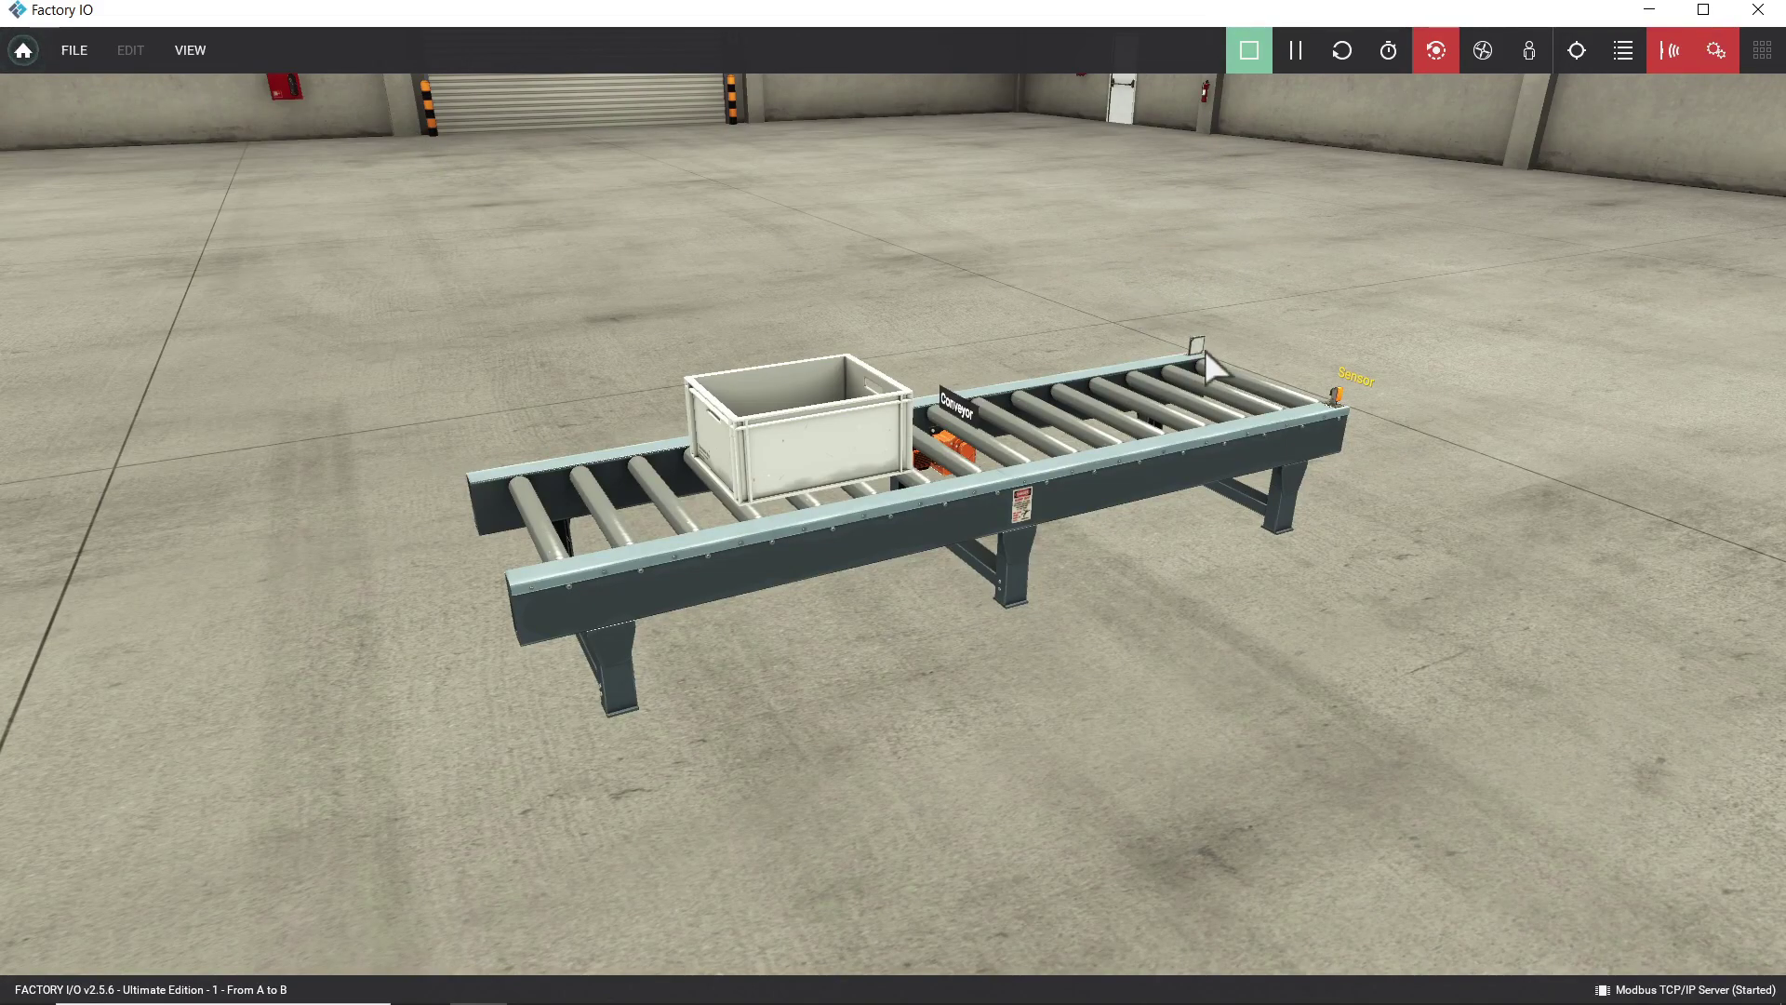
Switch to the Proop HMI editor and create a new project saved as aa.ipr, replacing the existing file.
{"action": "mouse_move", "coordinate": [907, 986]}
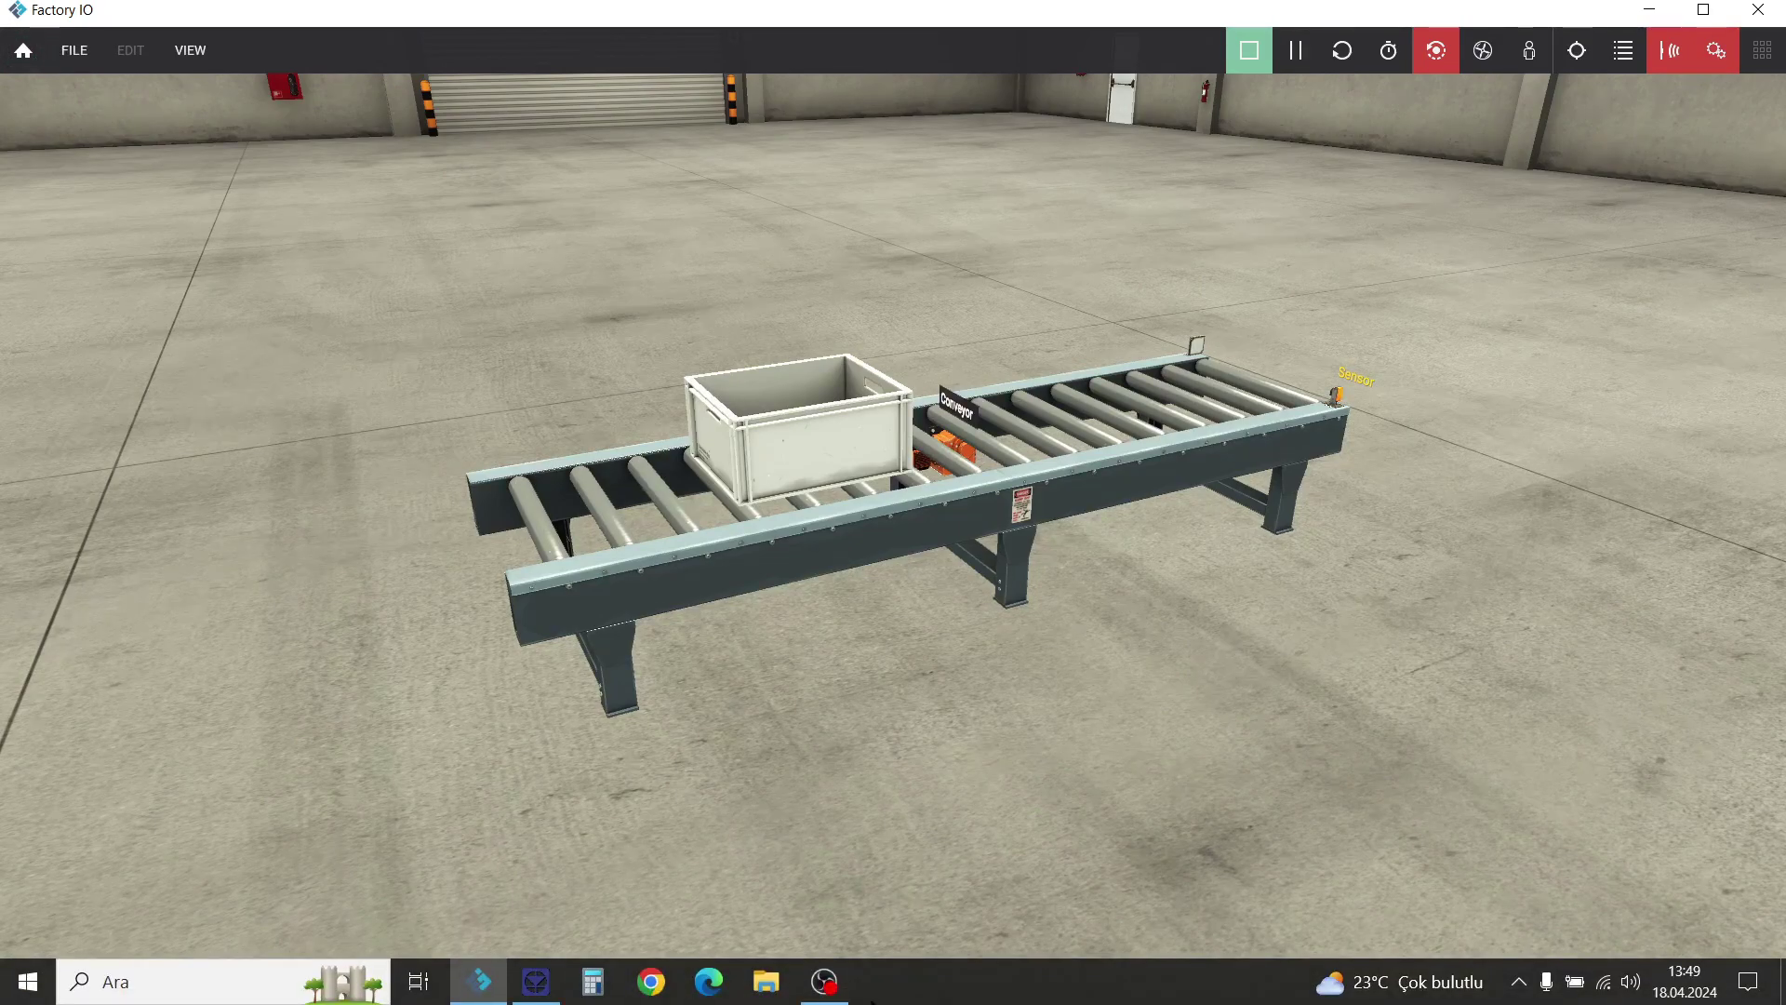
{"action": "left_click", "coordinate": [539, 984]}
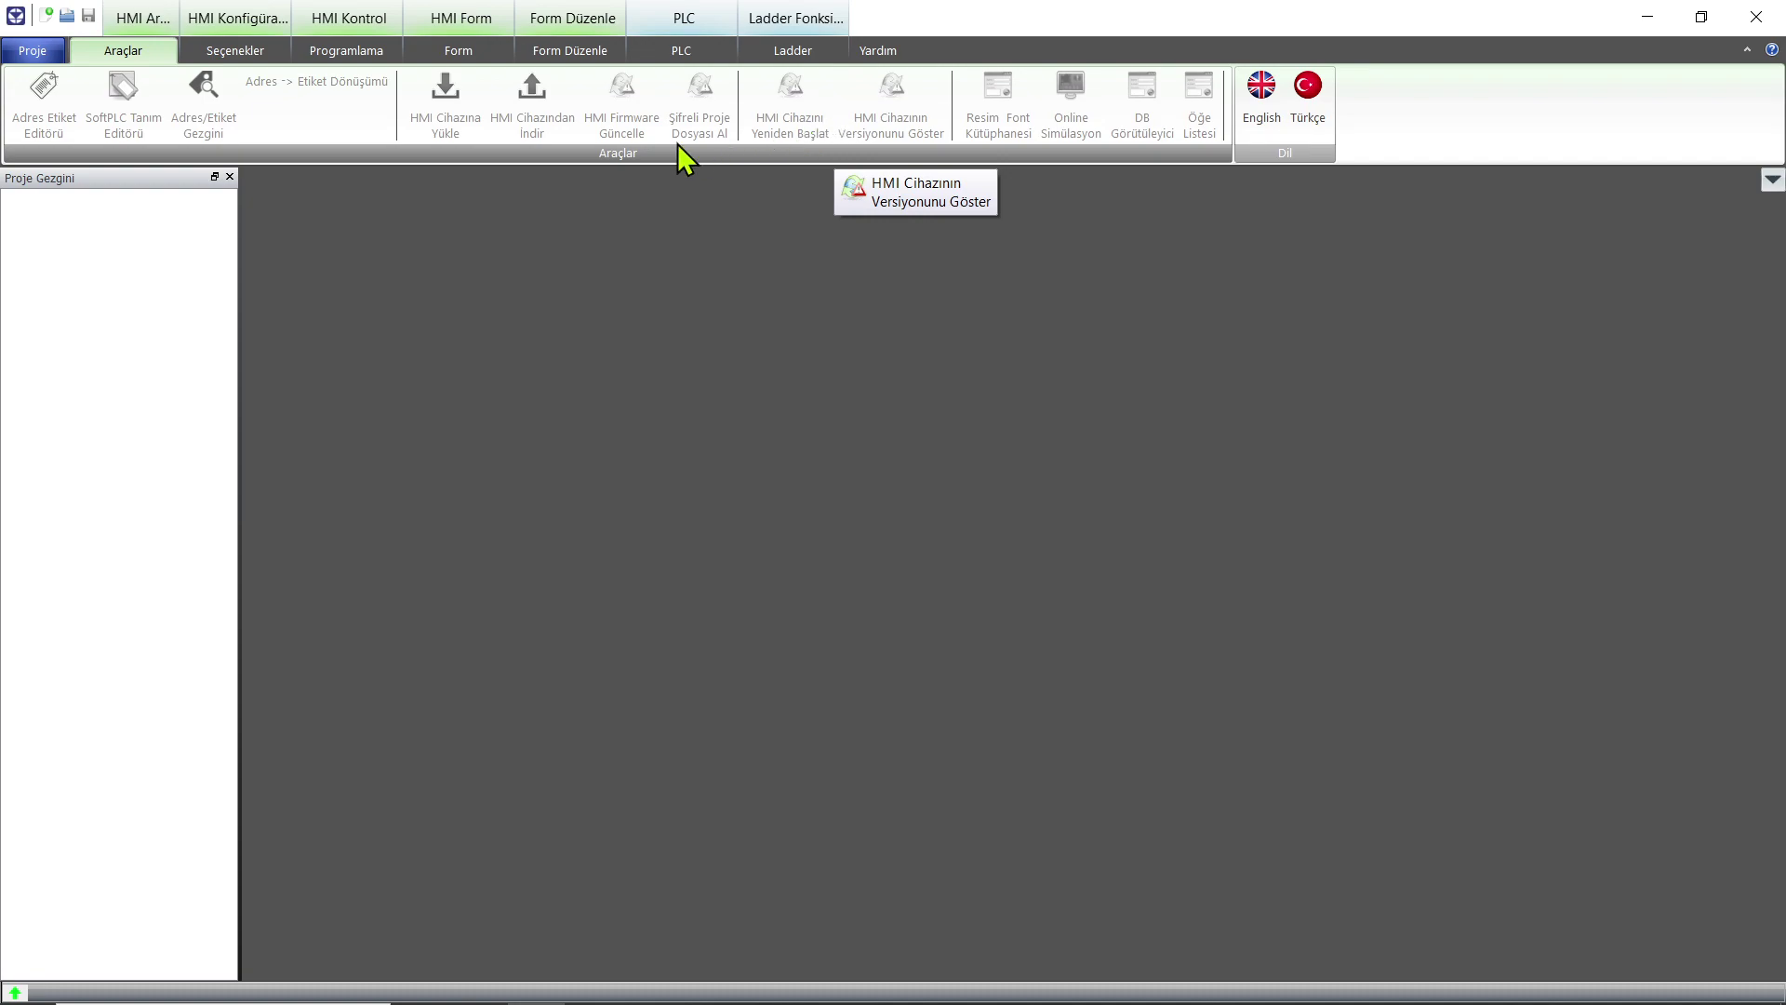
{"action": "left_click", "coordinate": [21, 54]}
{"action": "left_click", "coordinate": [55, 109]}
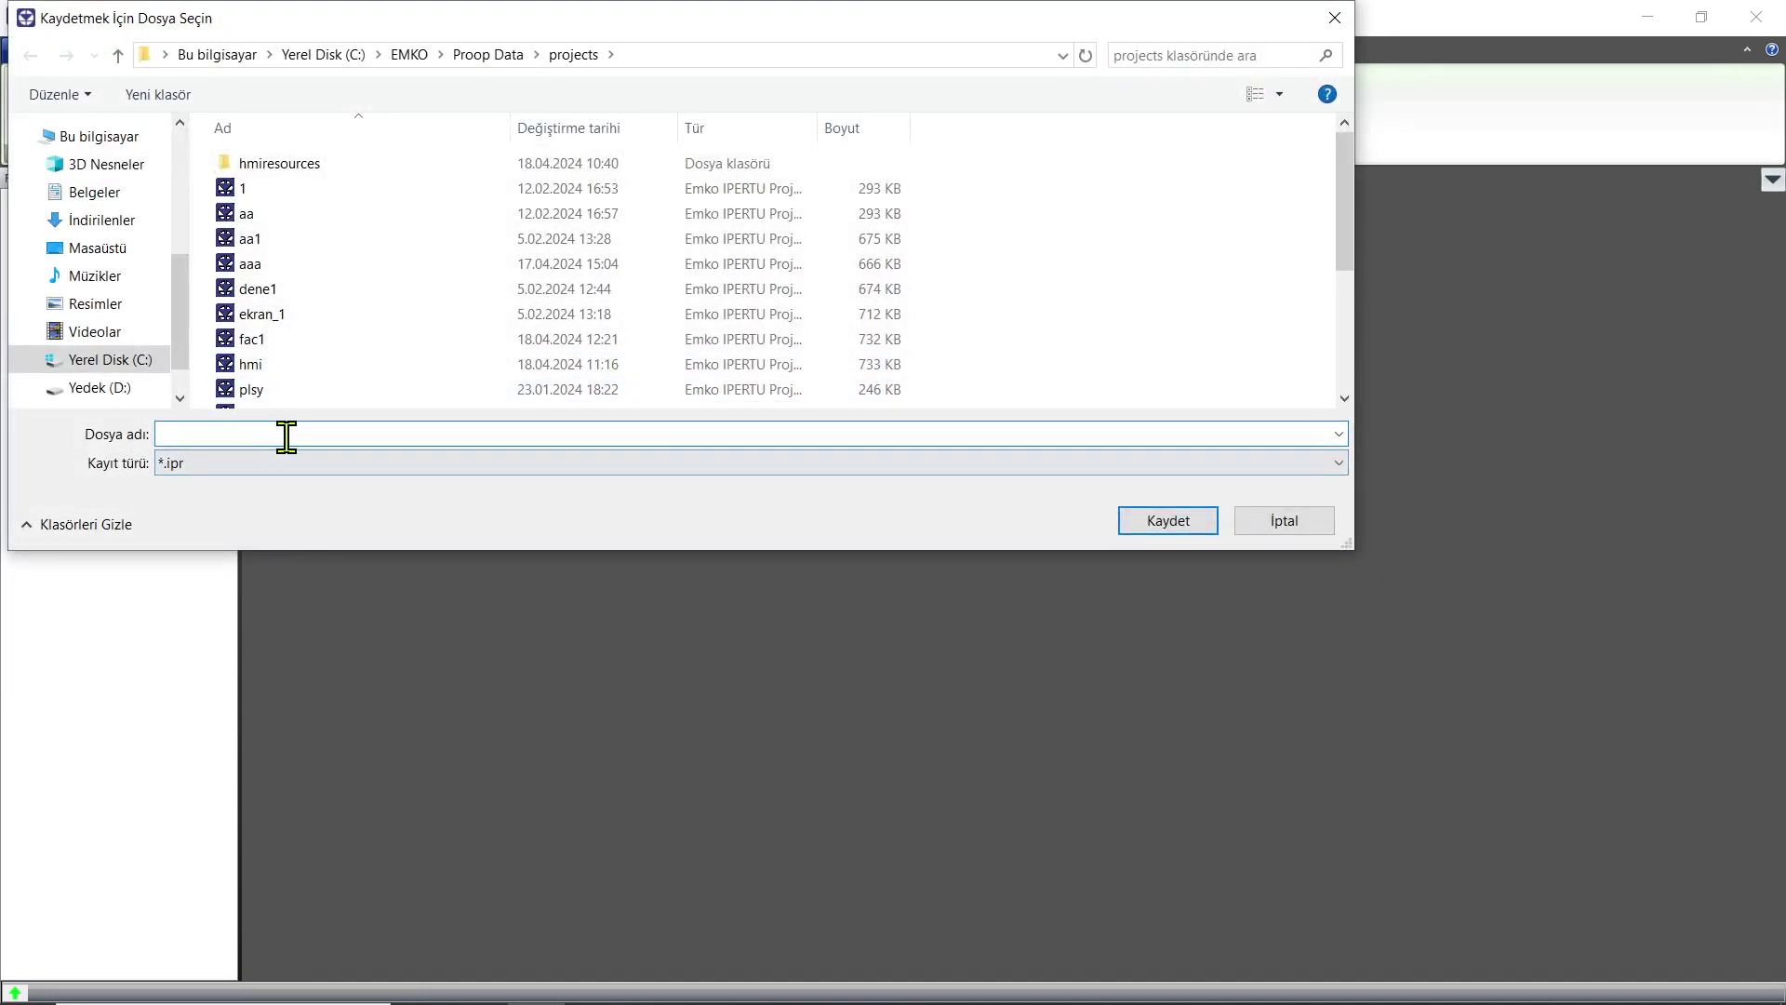
{"action": "type", "text": "aa"}
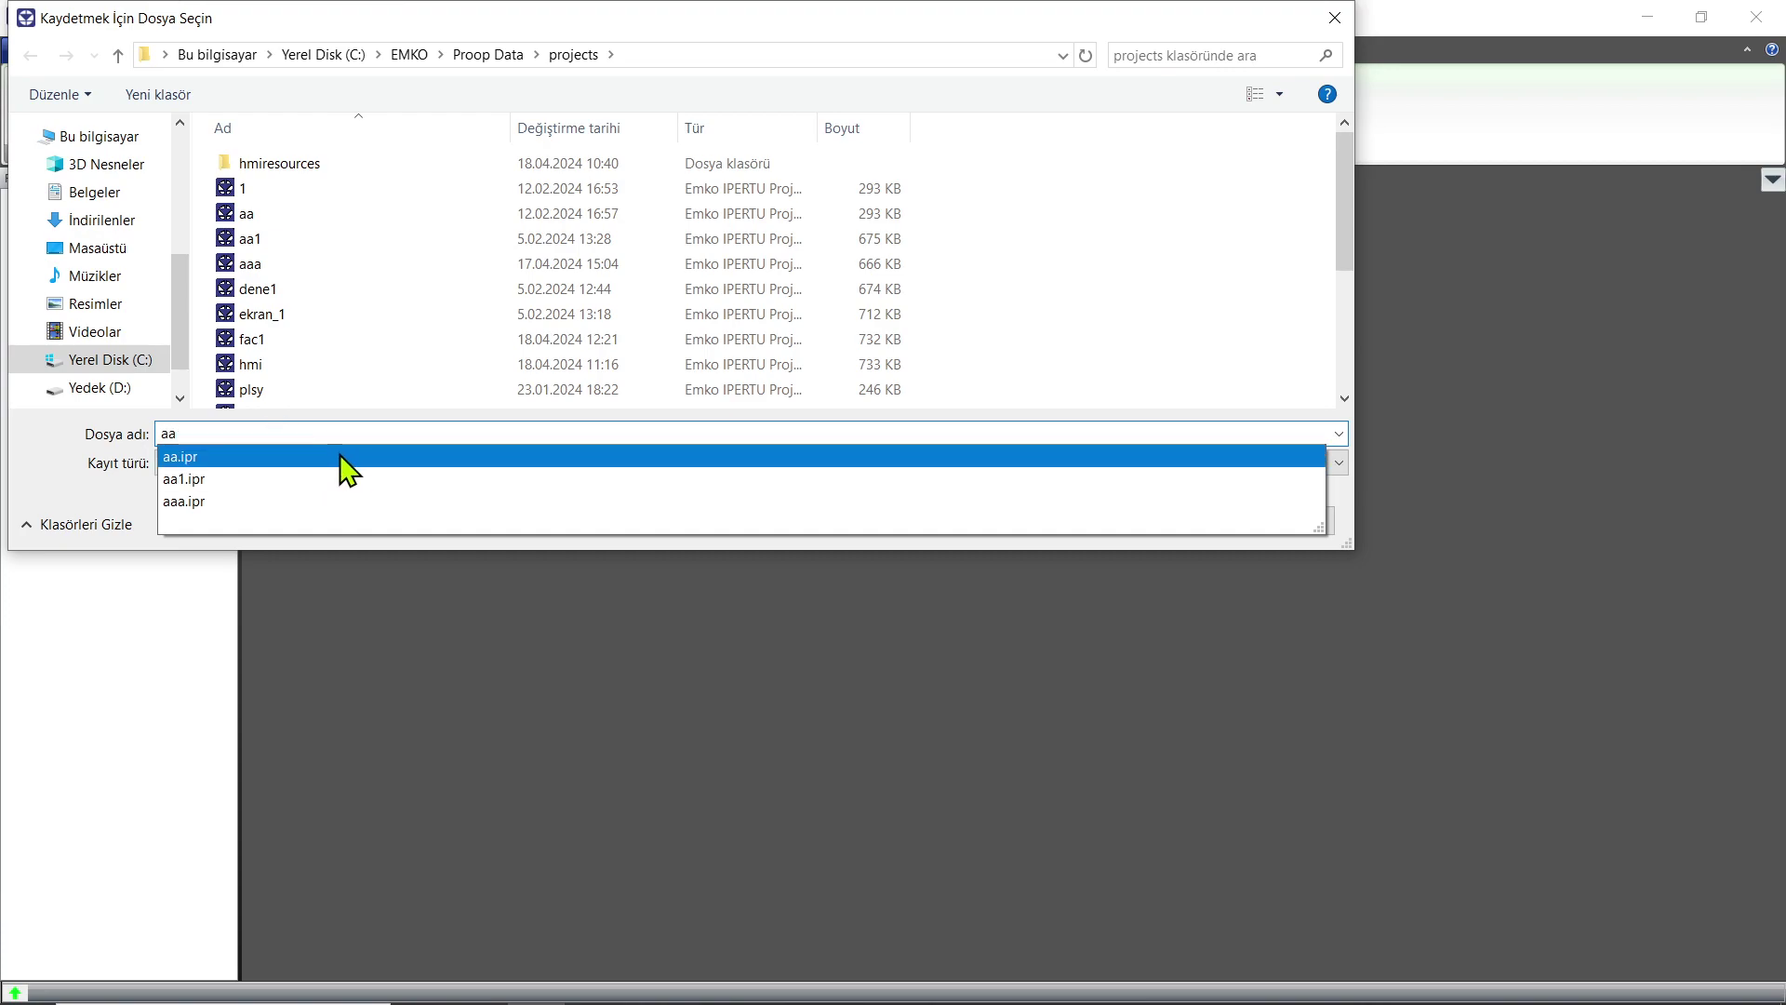
{"action": "left_click", "coordinate": [547, 454]}
{"action": "left_click", "coordinate": [1167, 520]}
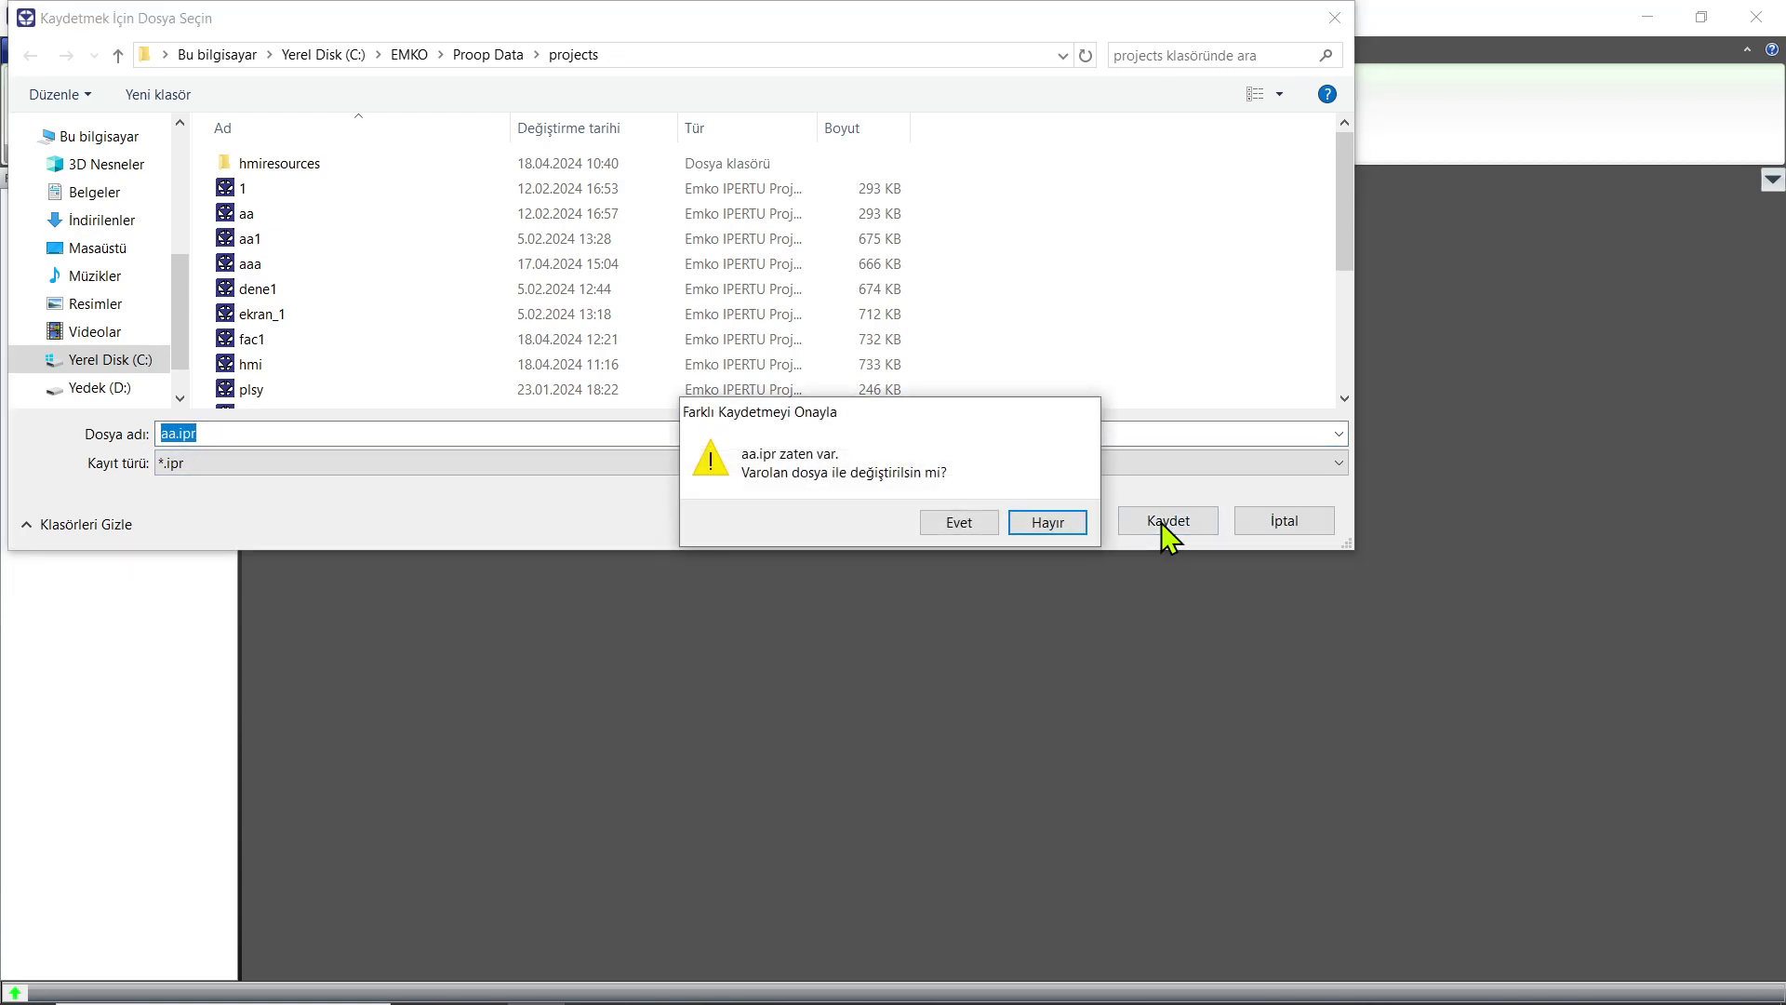
{"action": "left_click", "coordinate": [957, 522]}
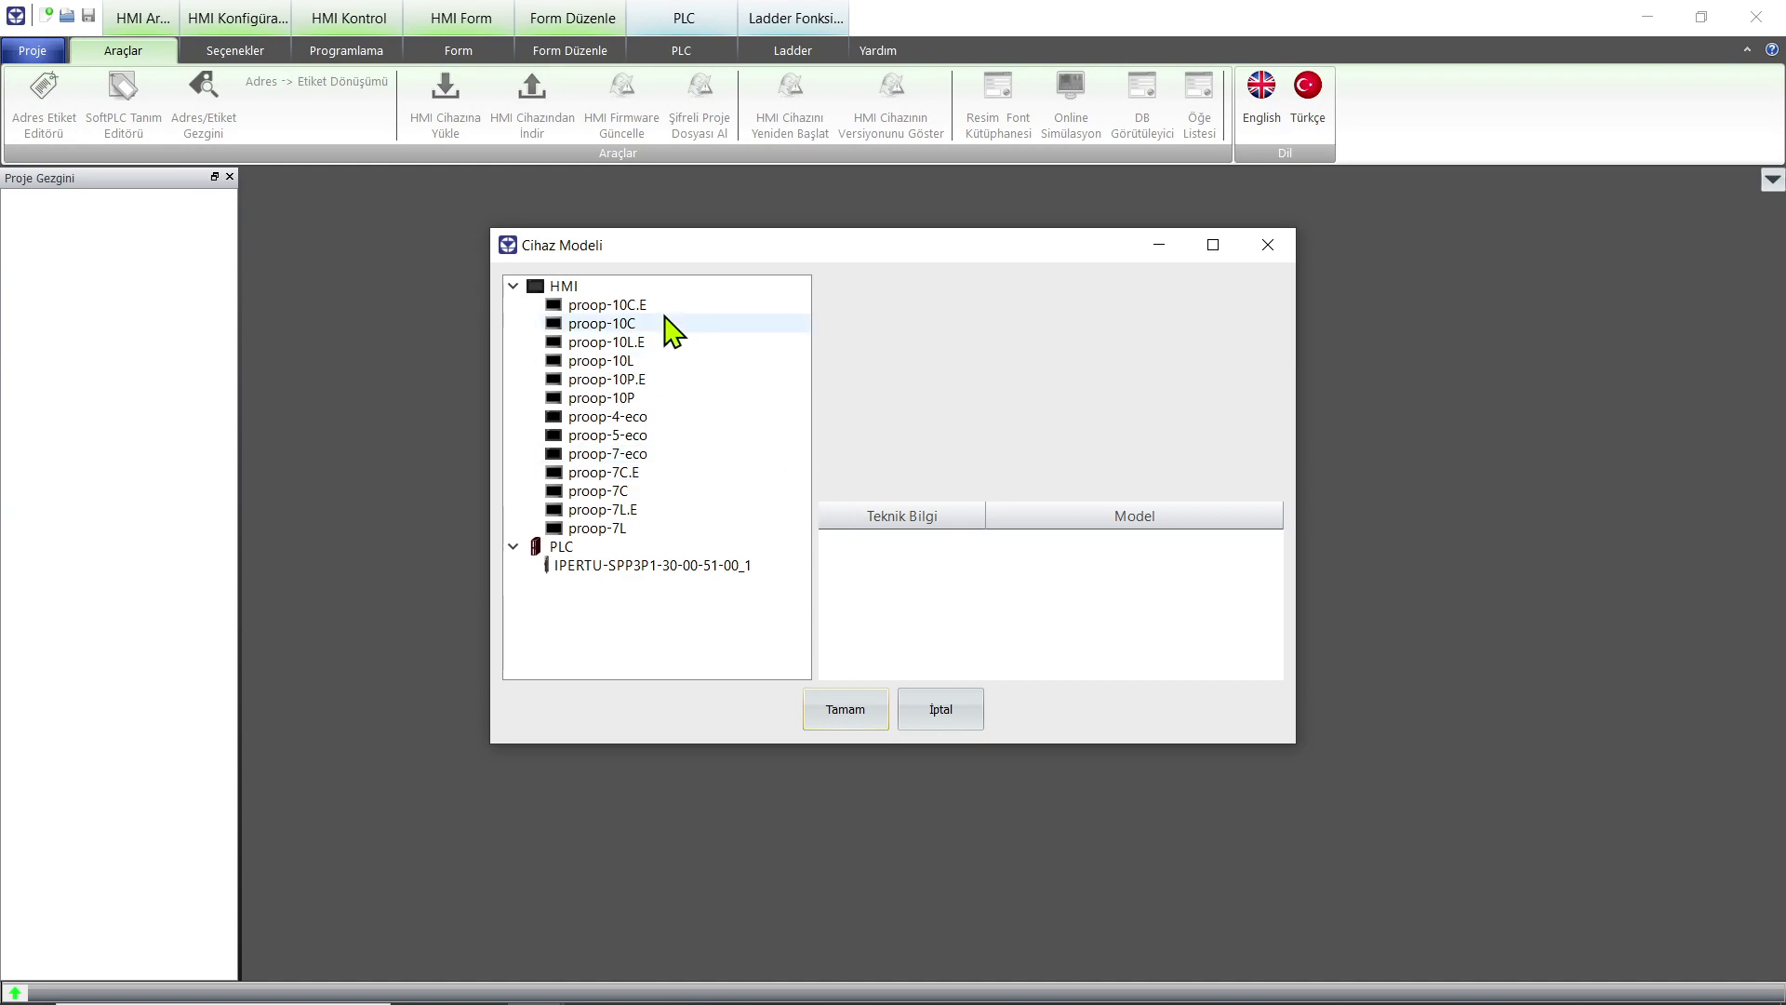
Compare the 7-inch HMI models and select proop-7L.E as the new project's device model.
{"action": "left_click", "coordinate": [628, 513]}
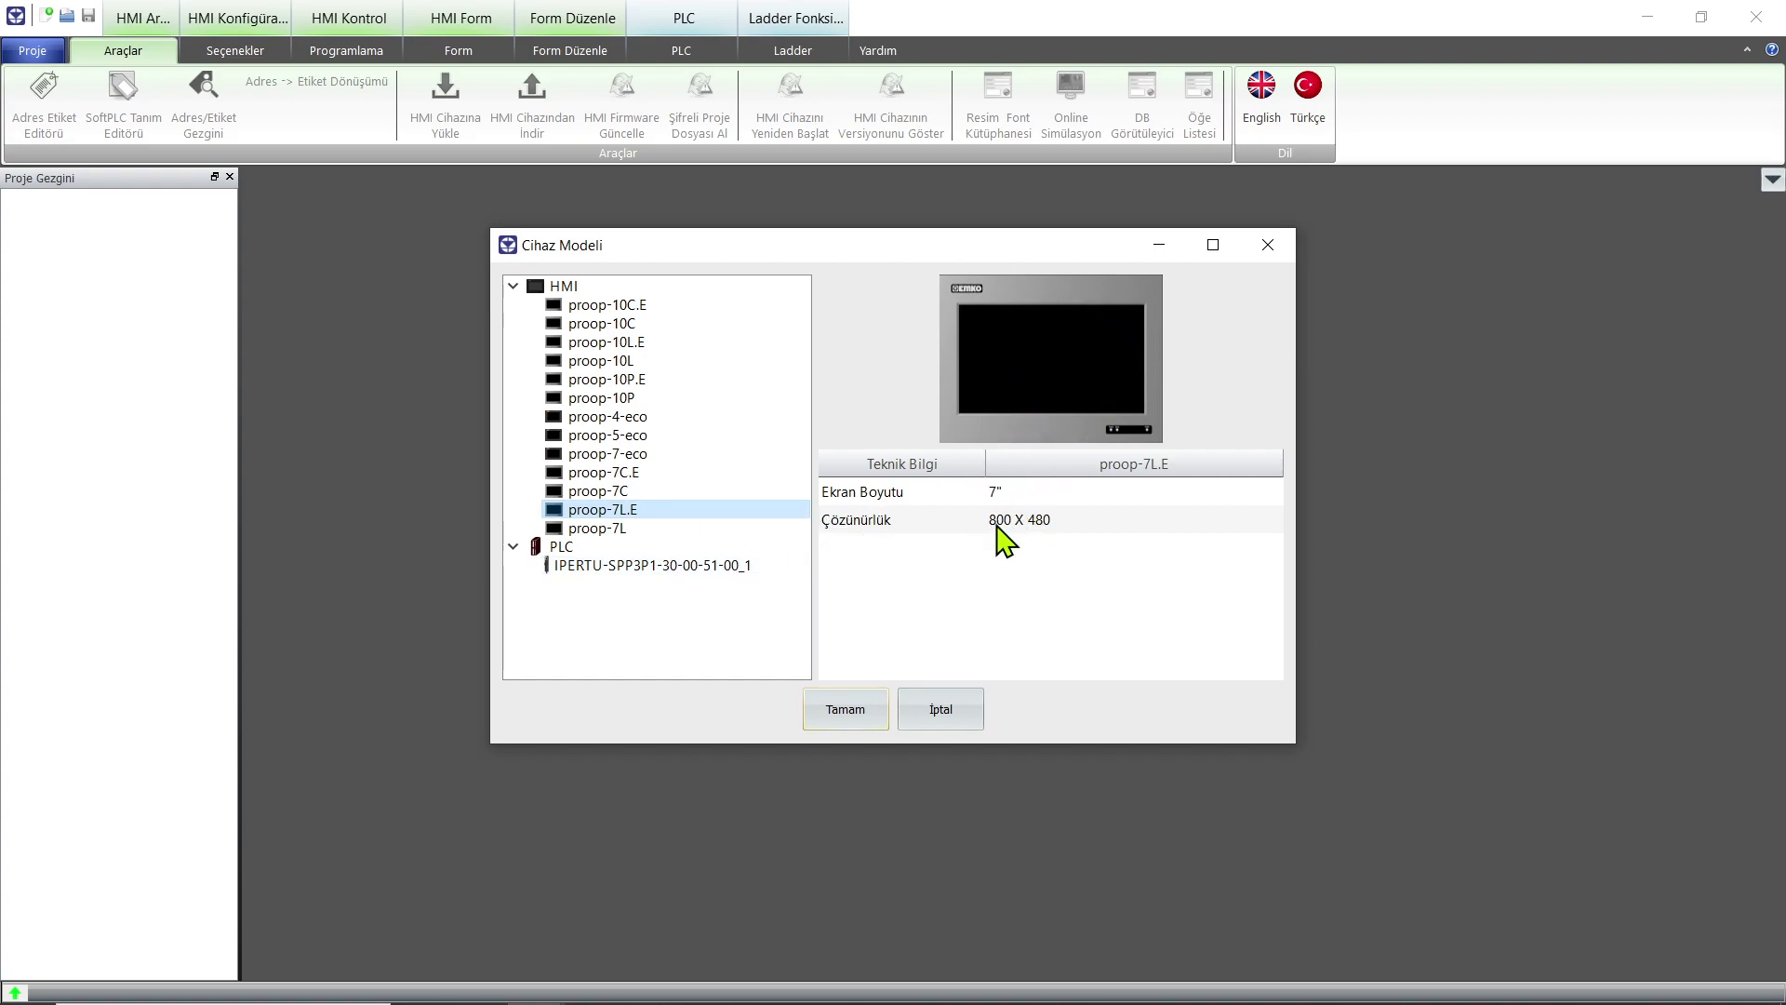
{"action": "left_click", "coordinate": [674, 474]}
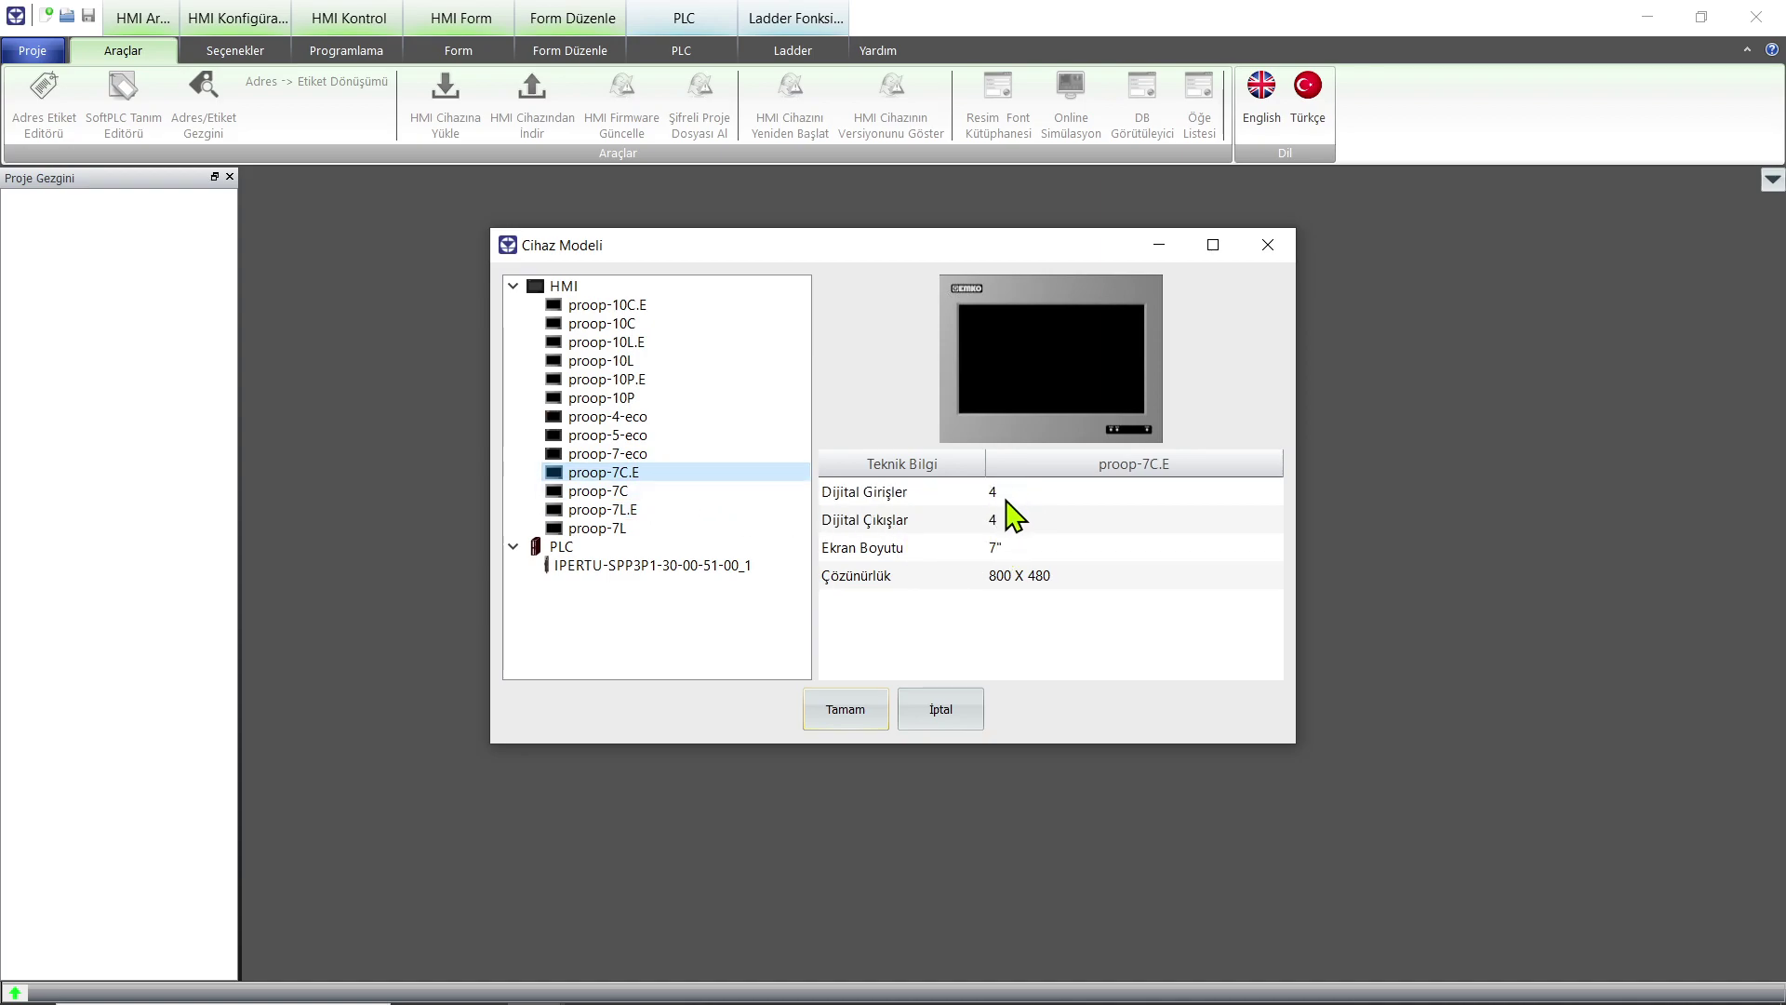
{"action": "left_click", "coordinate": [688, 510]}
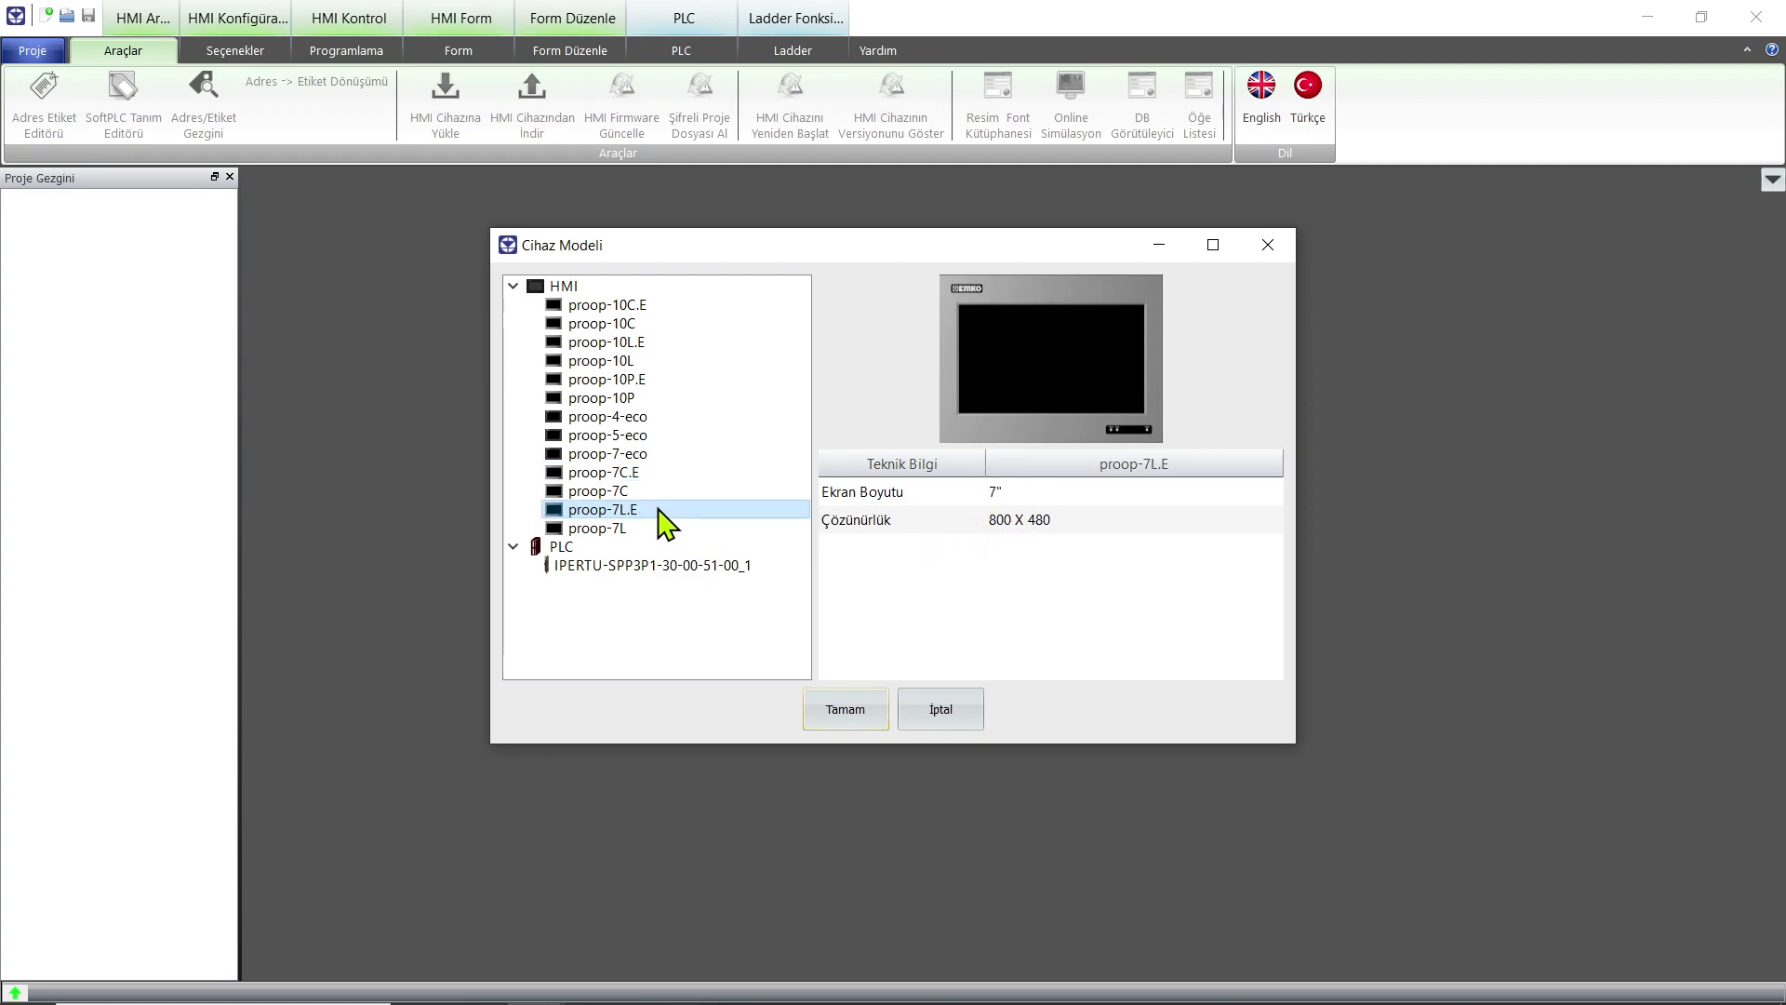
{"action": "left_click", "coordinate": [857, 712]}
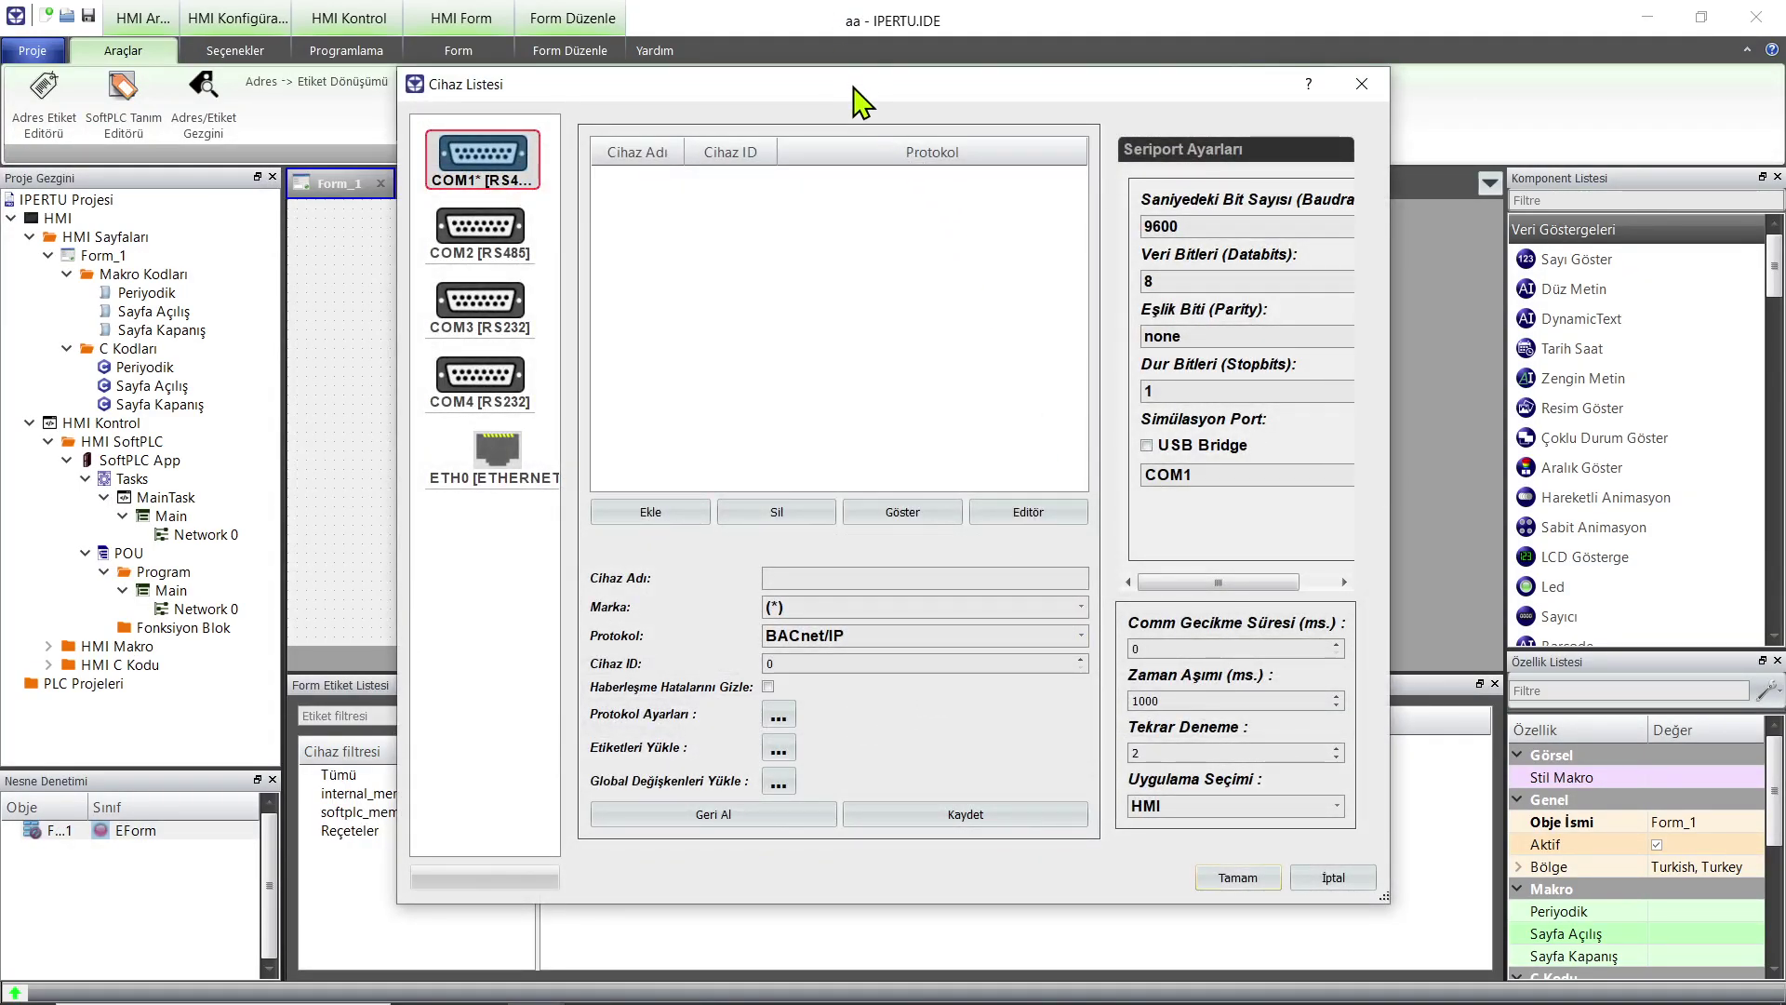
Open the device list from the communication settings and select the ETH0 Ethernet port.
{"action": "left_click", "coordinate": [480, 456]}
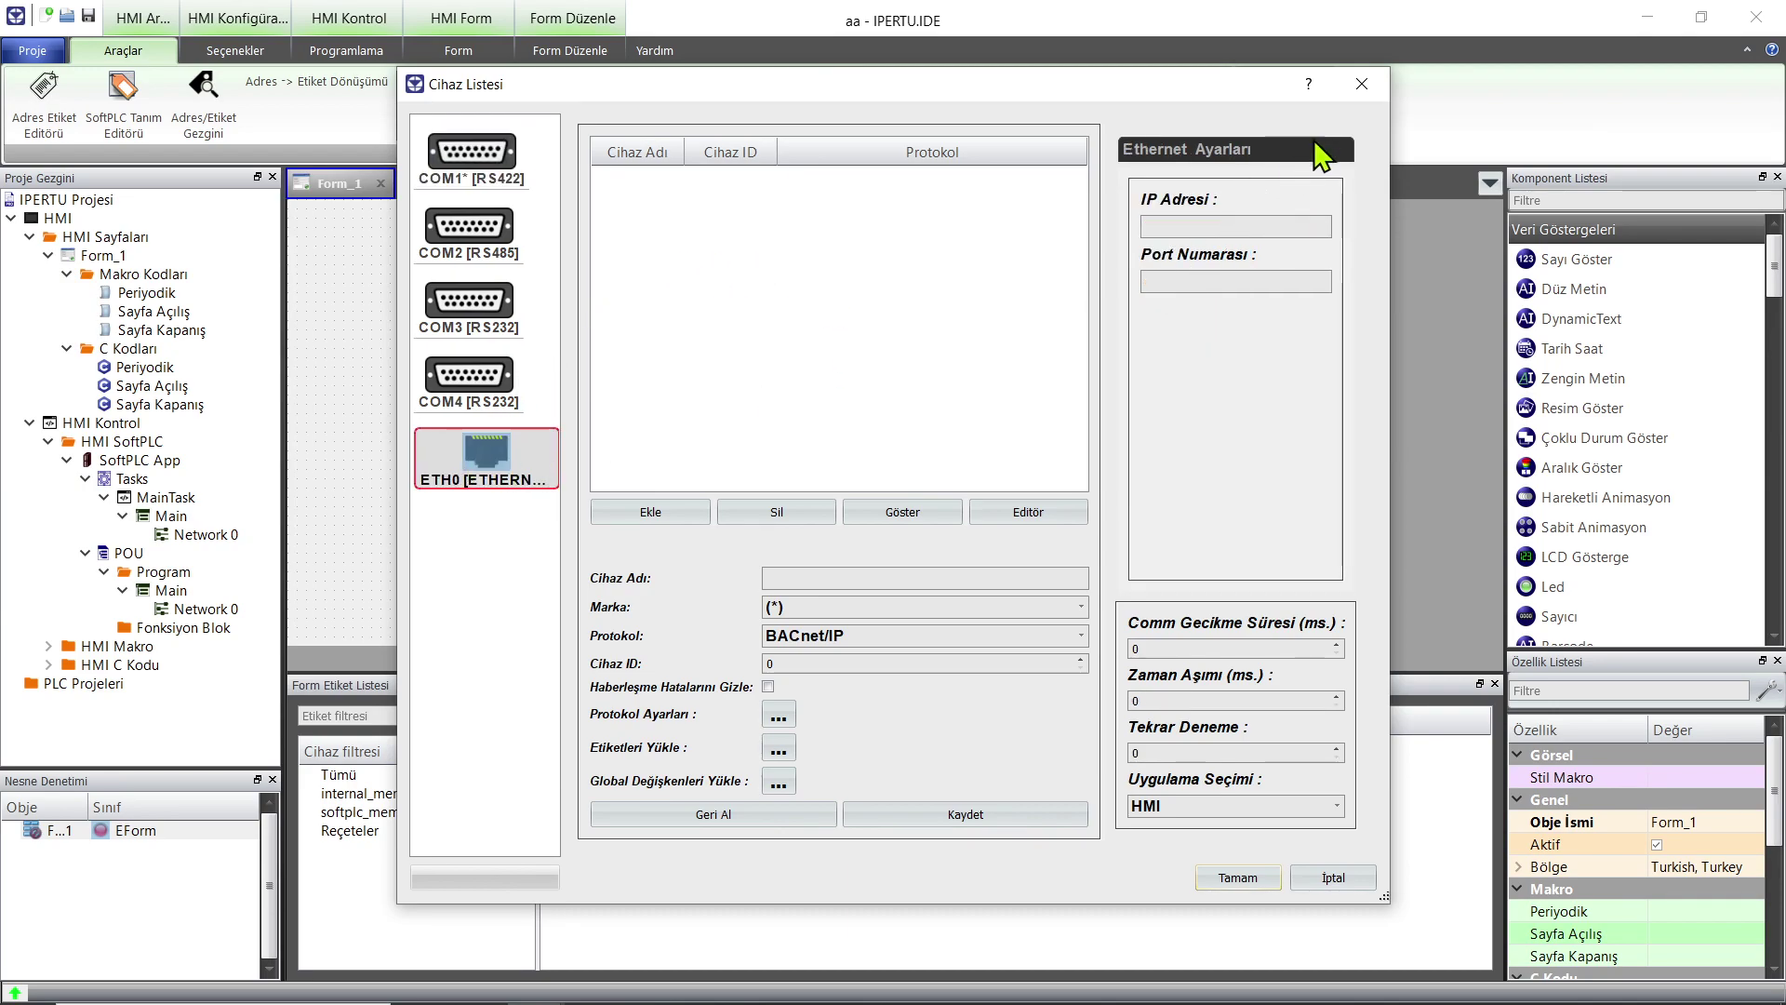
{"action": "left_click", "coordinate": [1362, 85]}
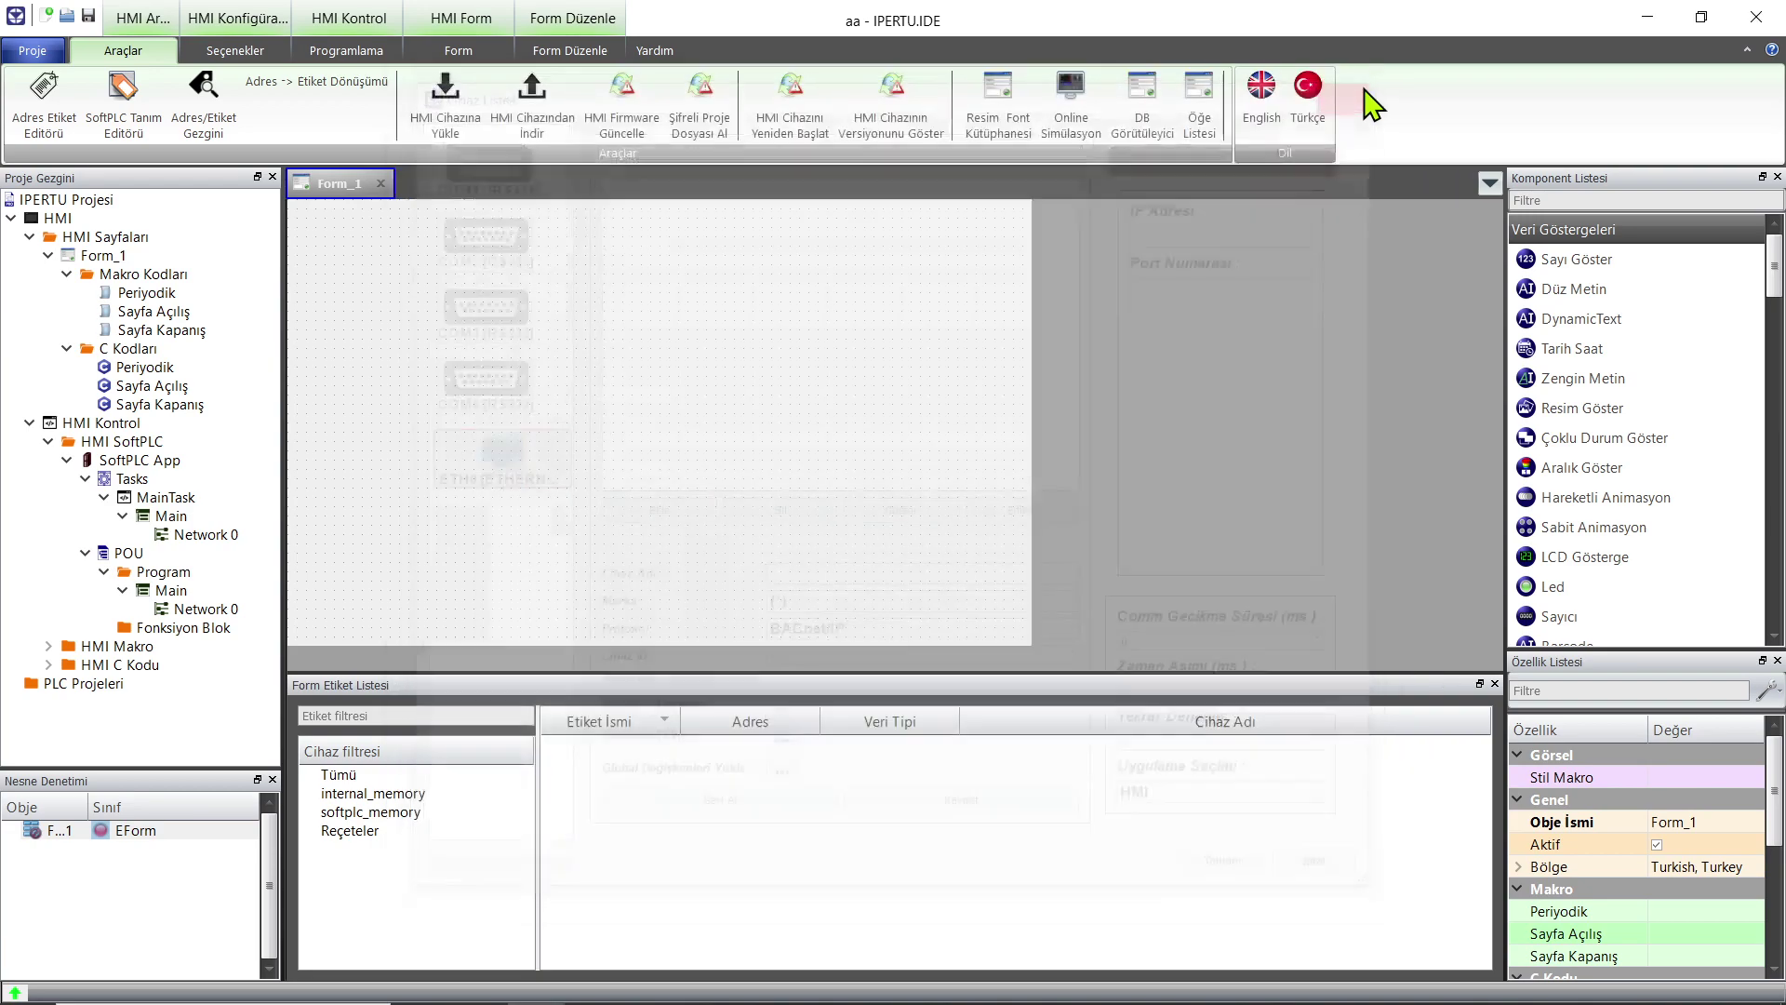
{"action": "left_click", "coordinate": [232, 52]}
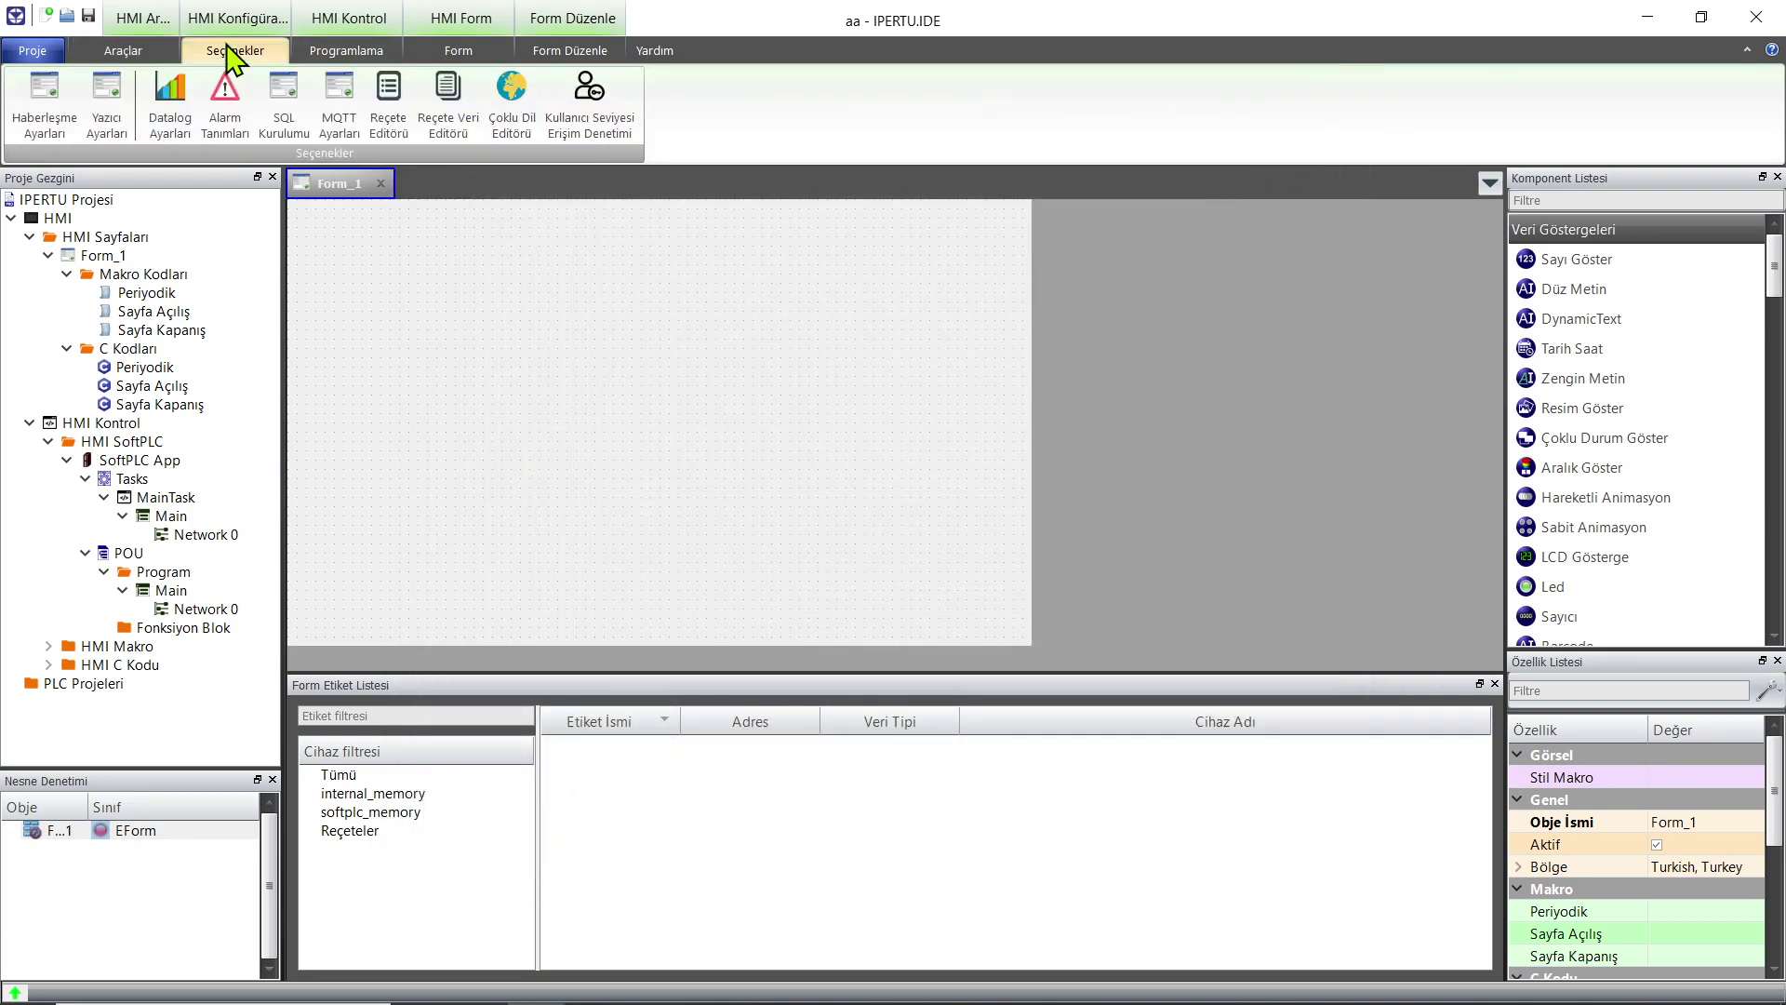
{"action": "left_click", "coordinate": [54, 117]}
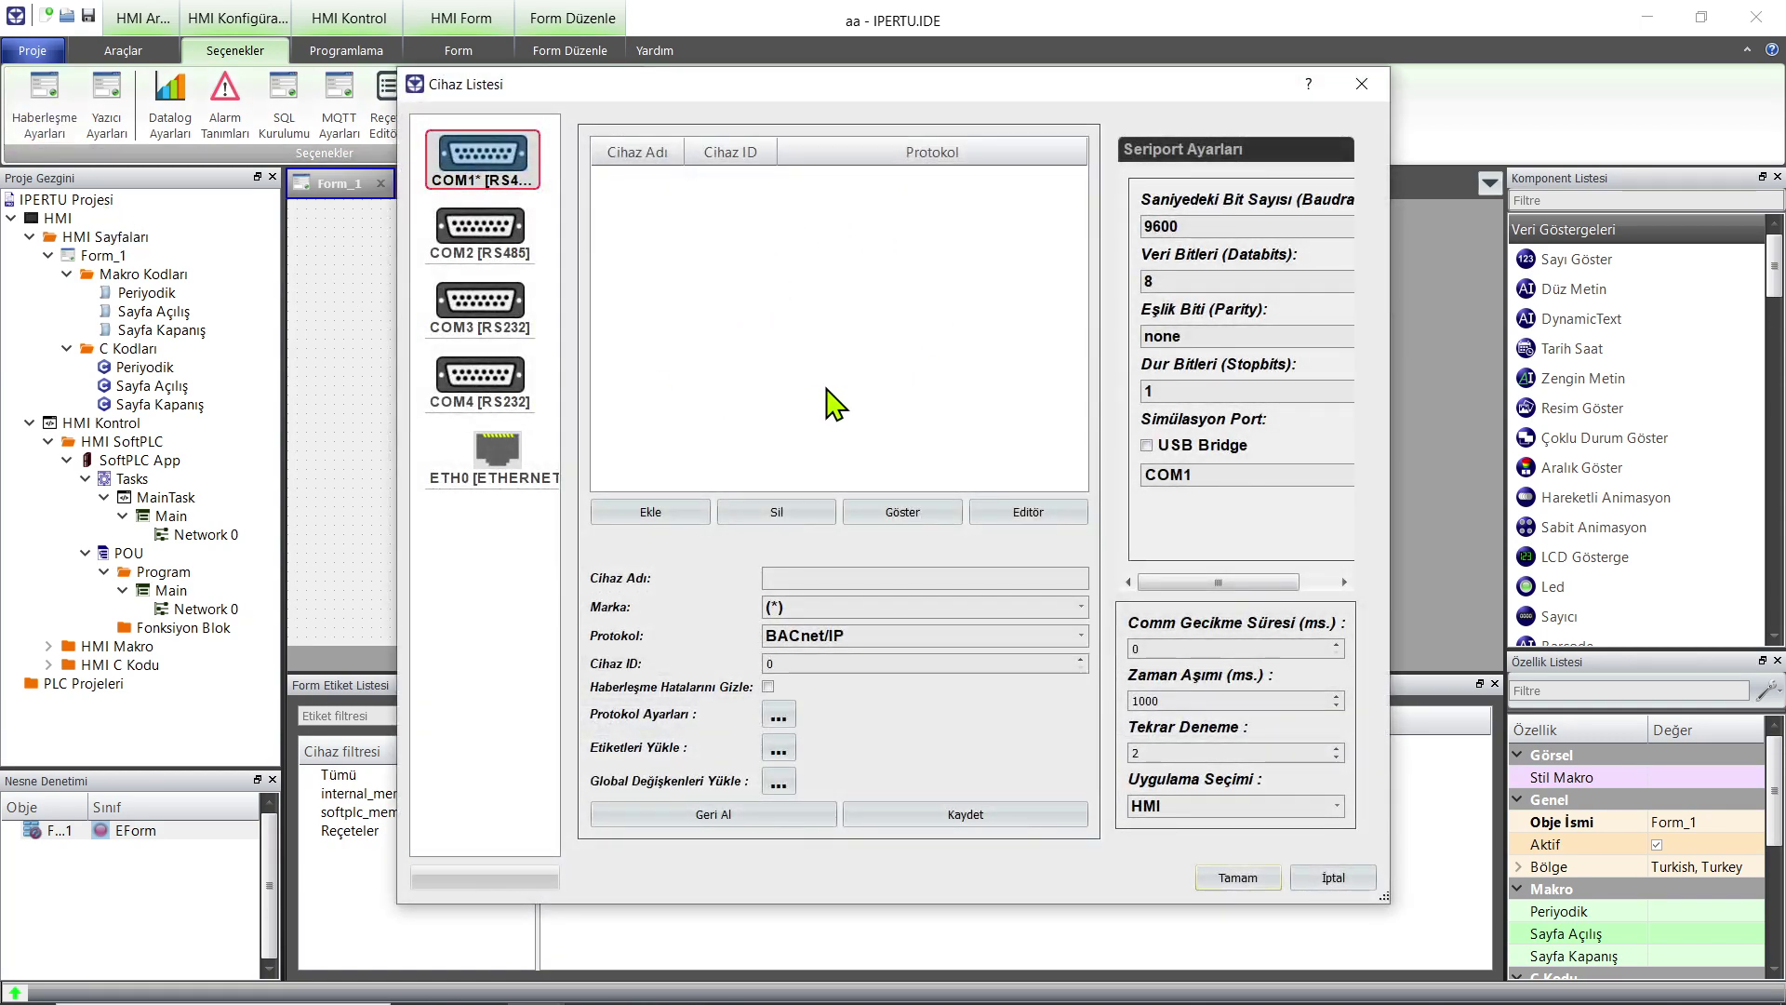
{"action": "left_click", "coordinate": [484, 476]}
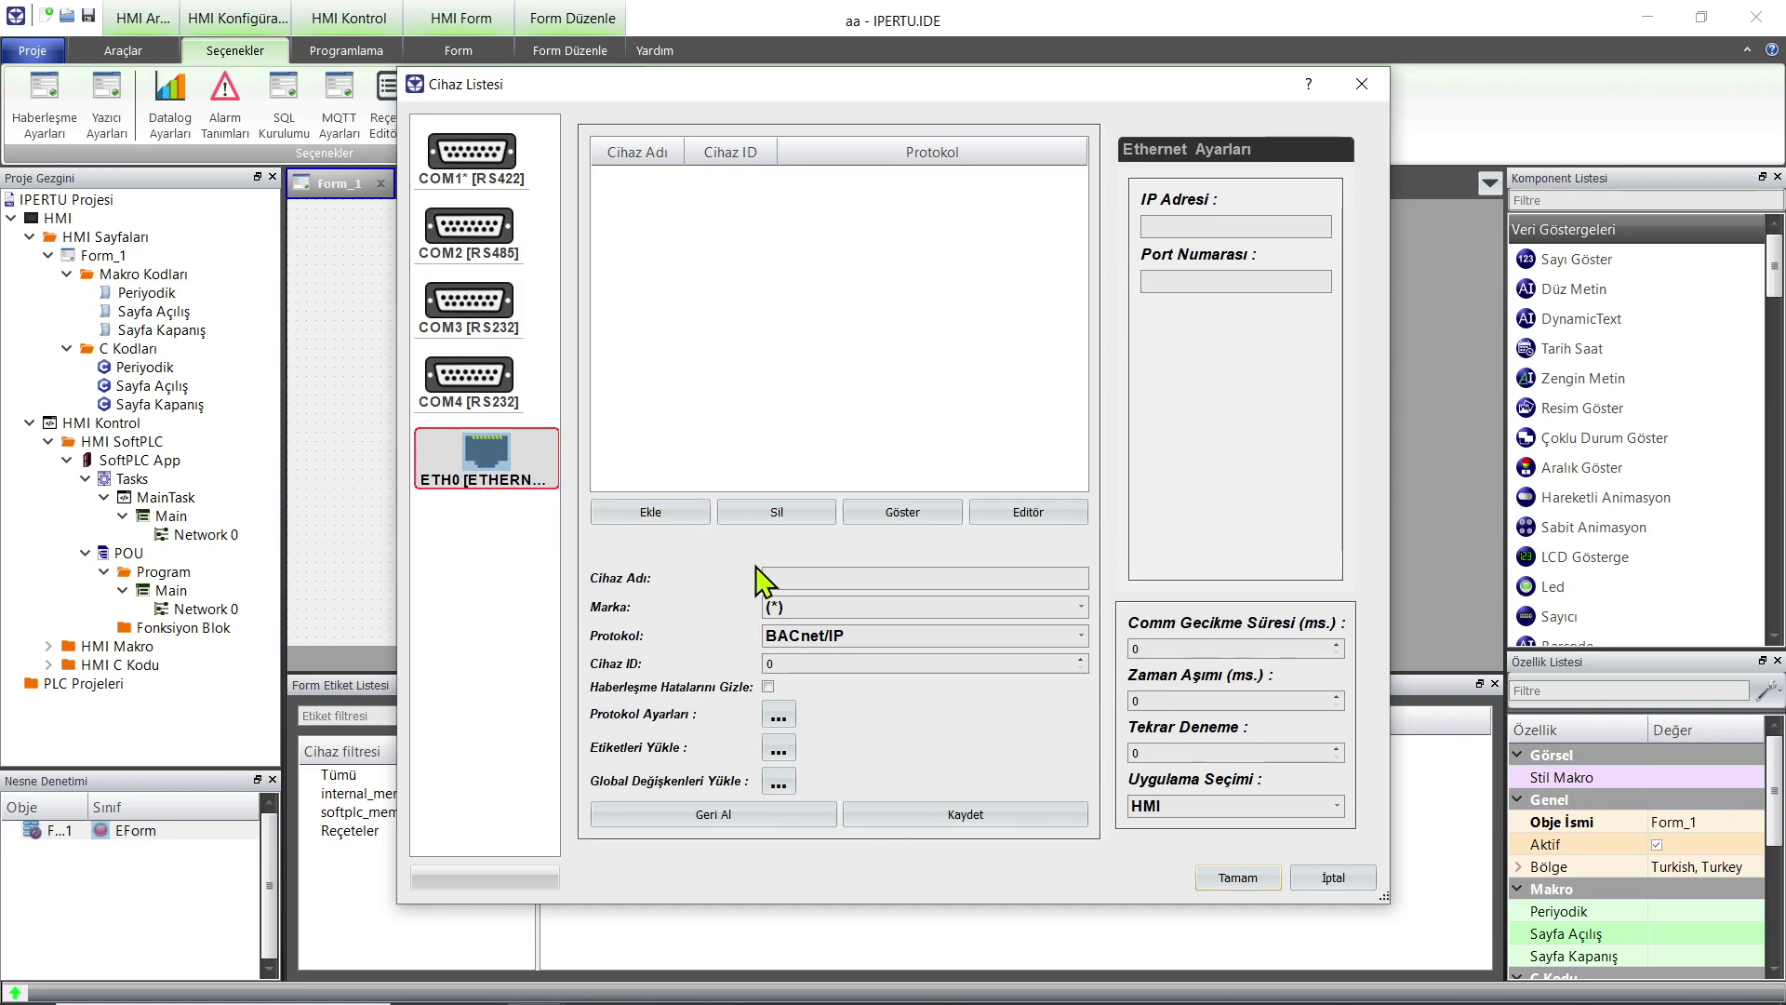
Define a device named factory1 on the Ethernet port with brand Modbus and protocol Modbus TCP/IP.
{"action": "left_click", "coordinate": [995, 607]}
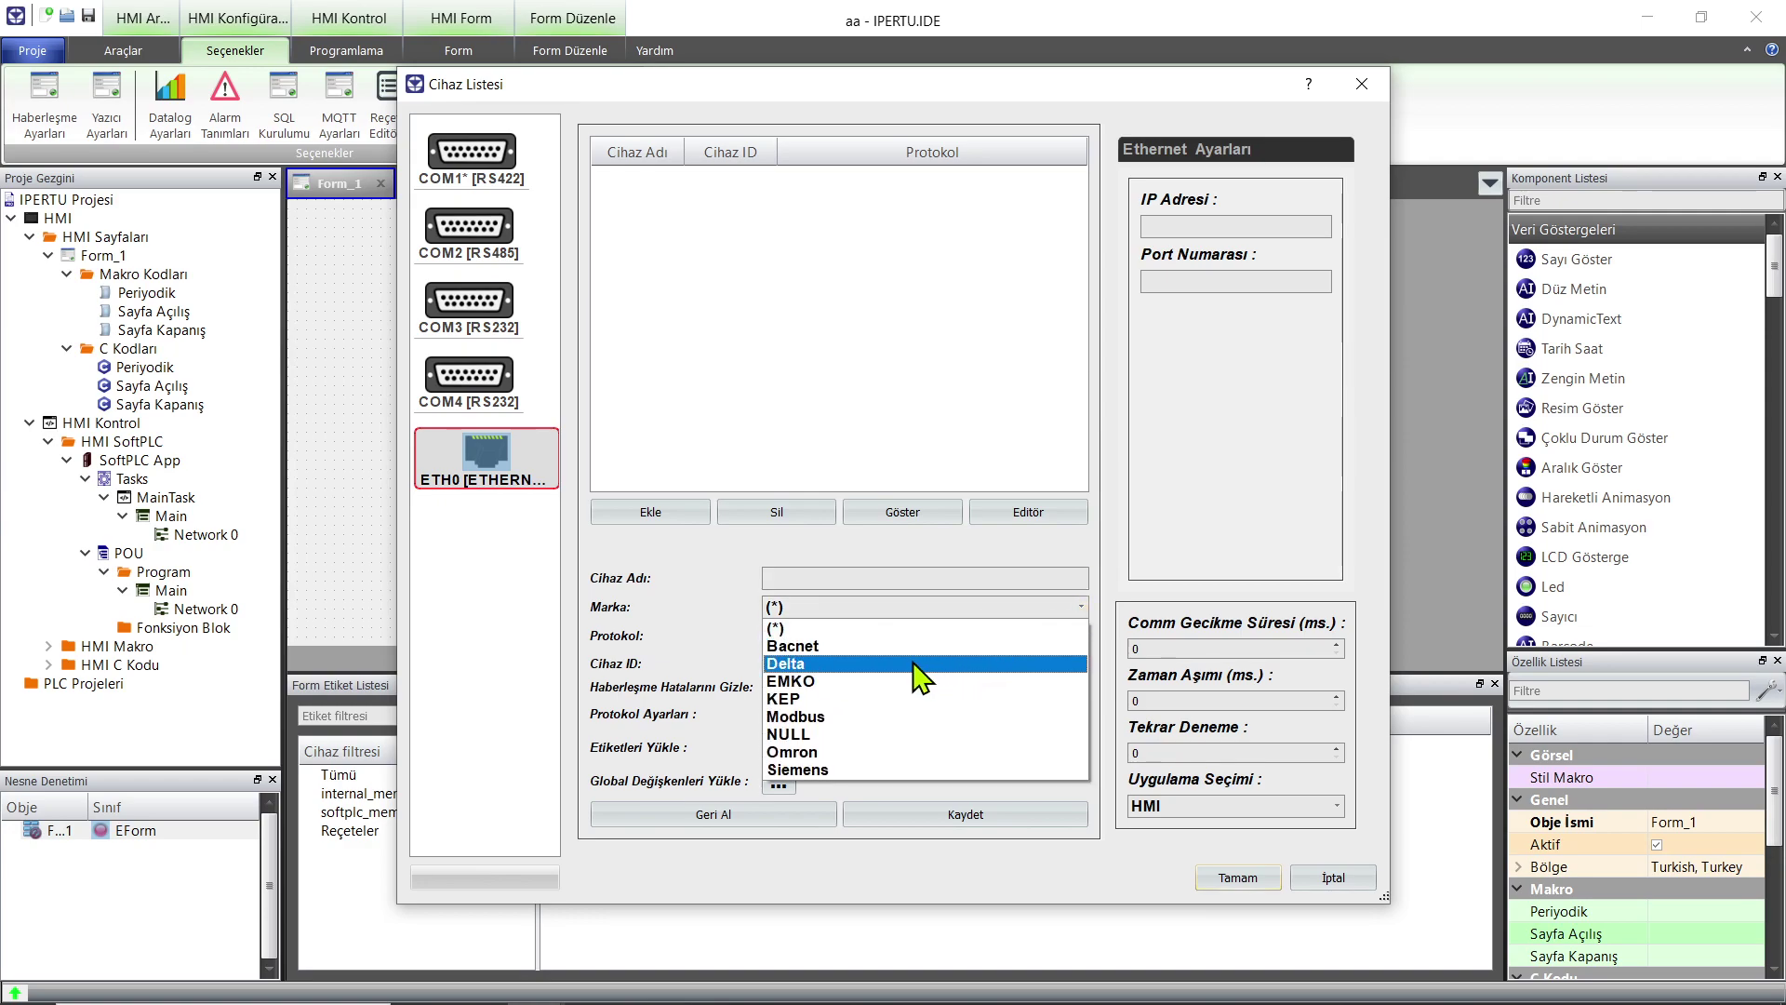
{"action": "left_click", "coordinate": [890, 732]}
{"action": "left_click", "coordinate": [1070, 635]}
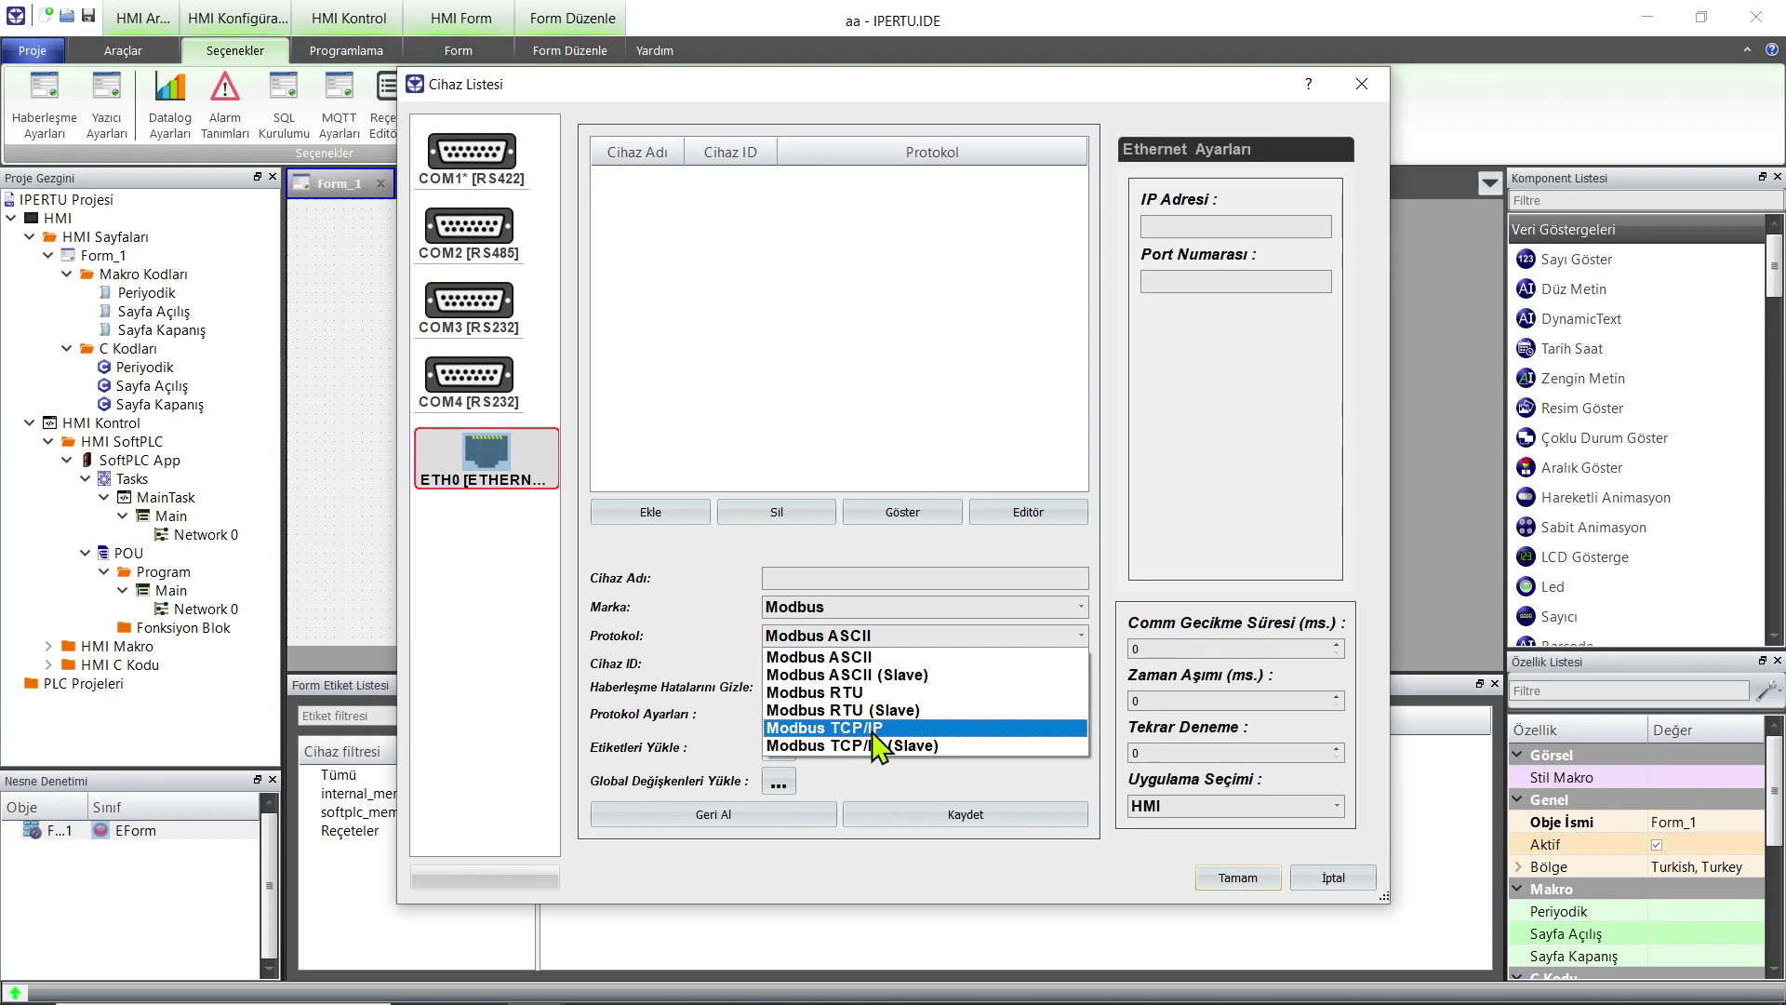
{"action": "left_click", "coordinate": [874, 729]}
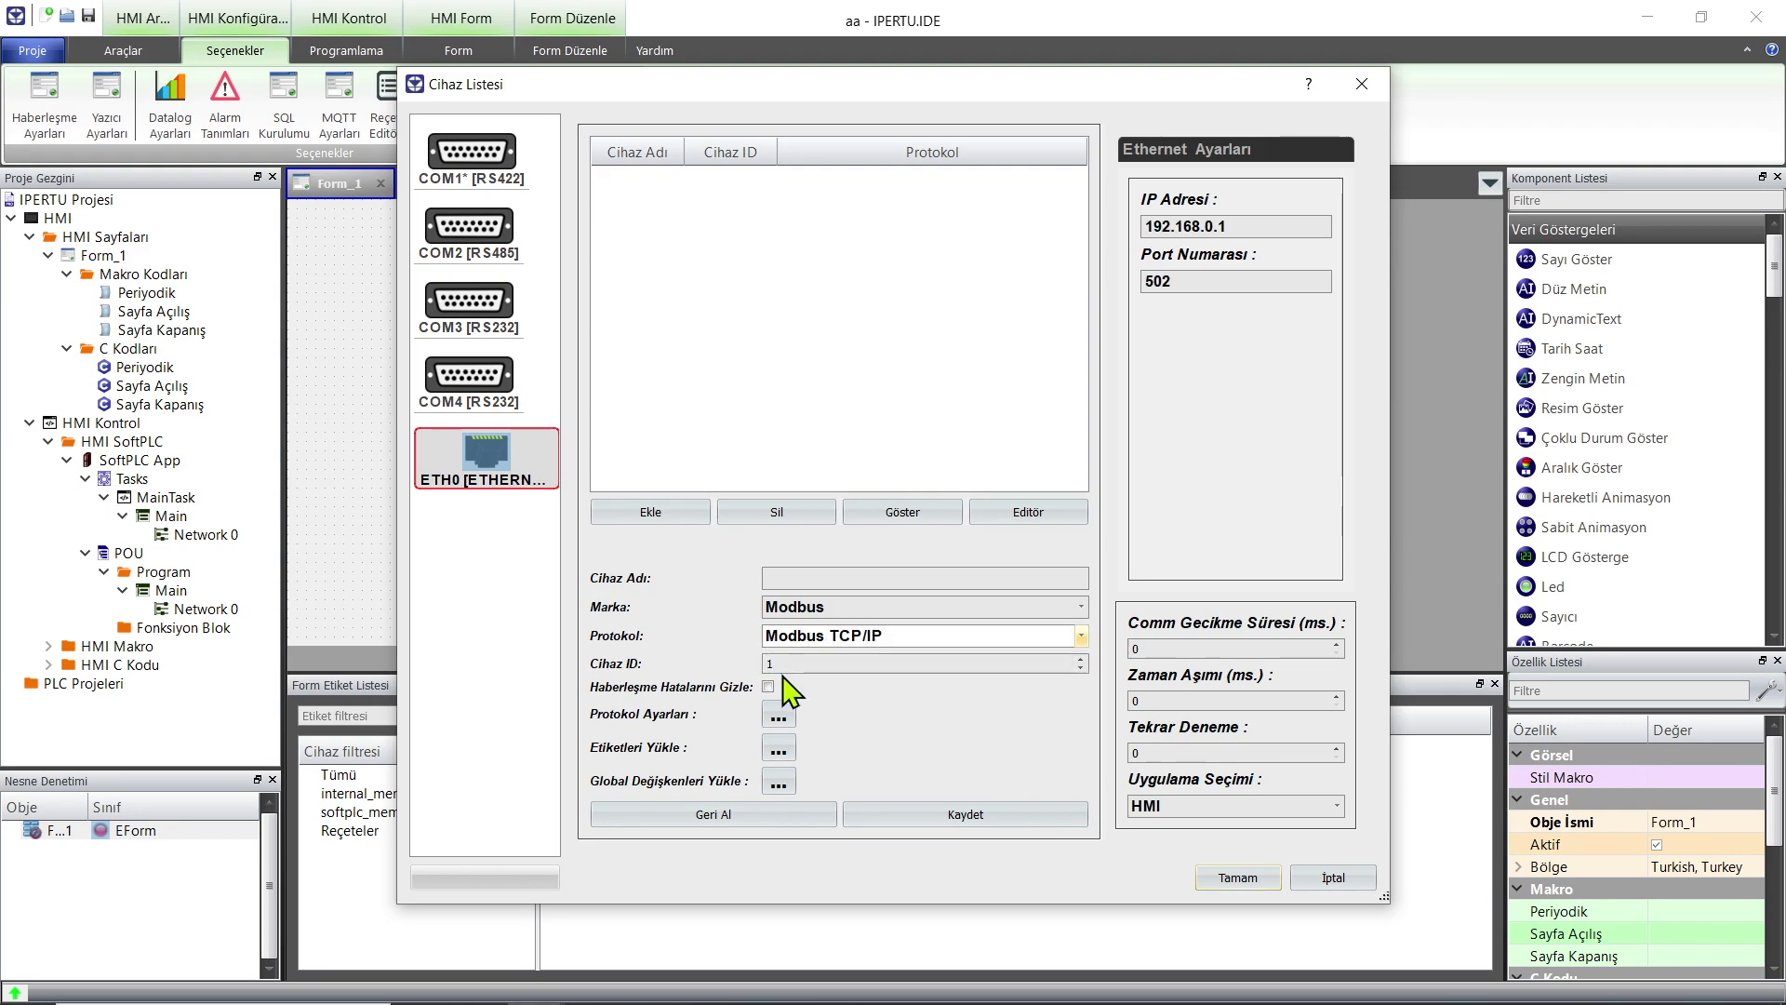
{"action": "left_click", "coordinate": [833, 578]}
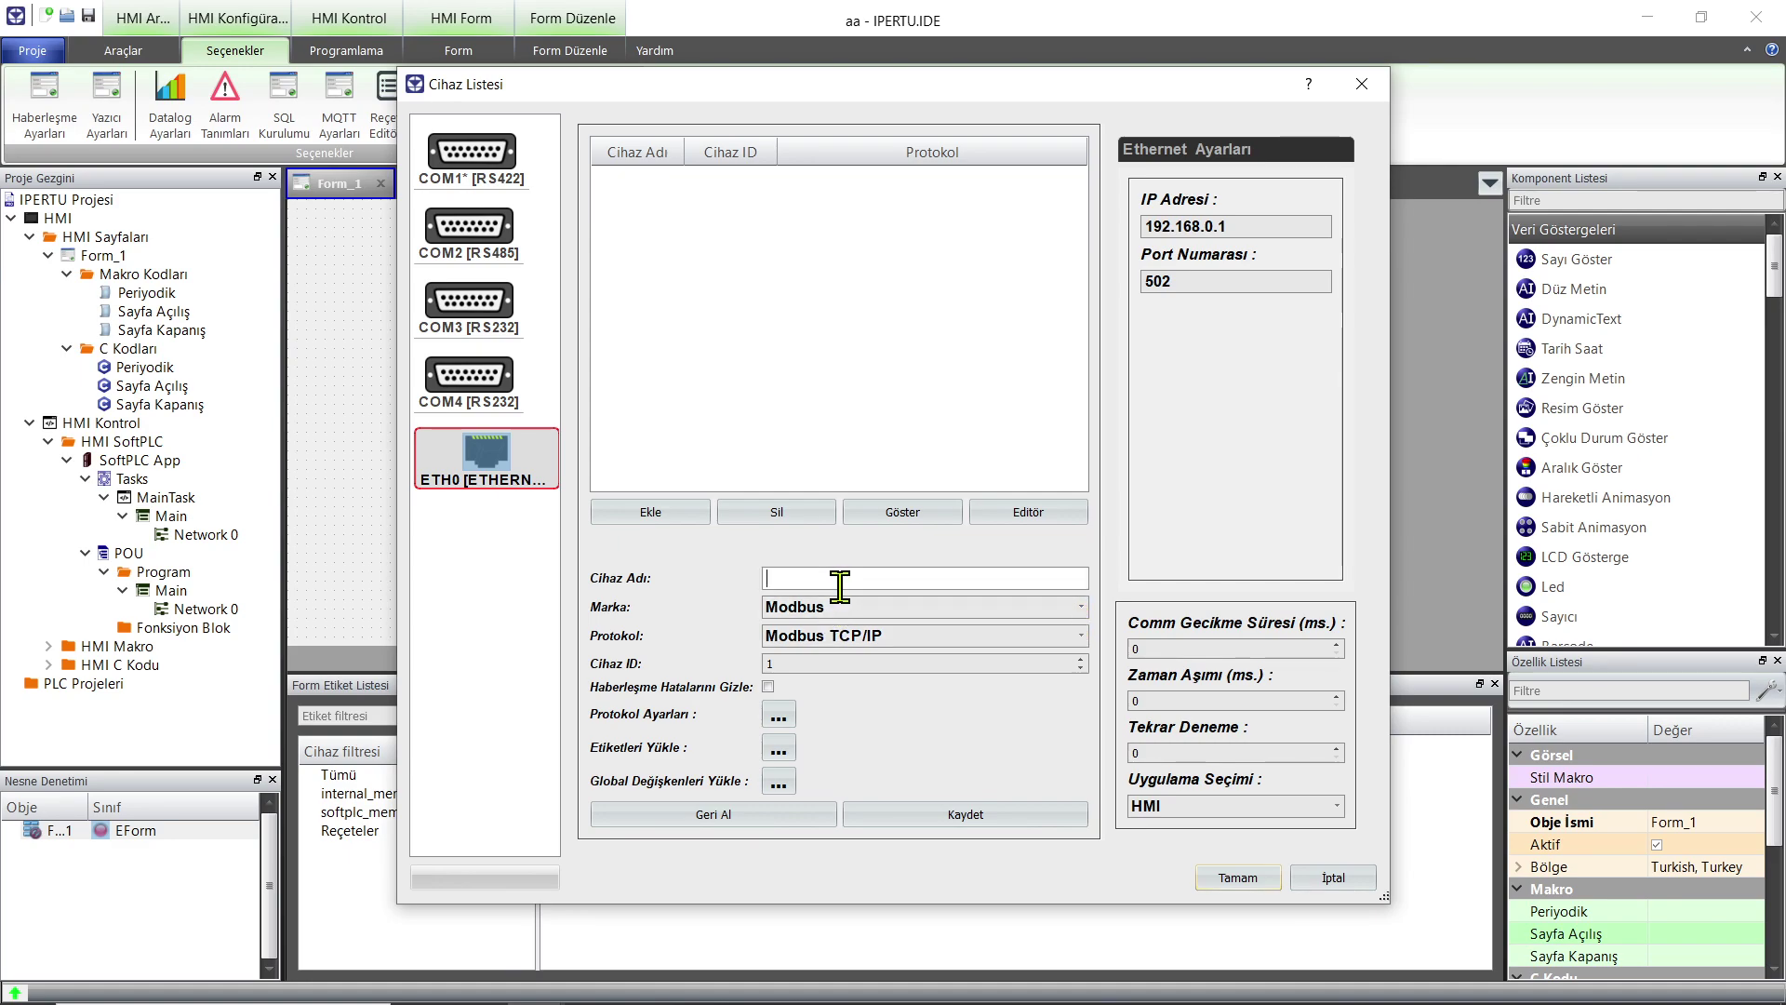
{"action": "type", "text": "factory1"}
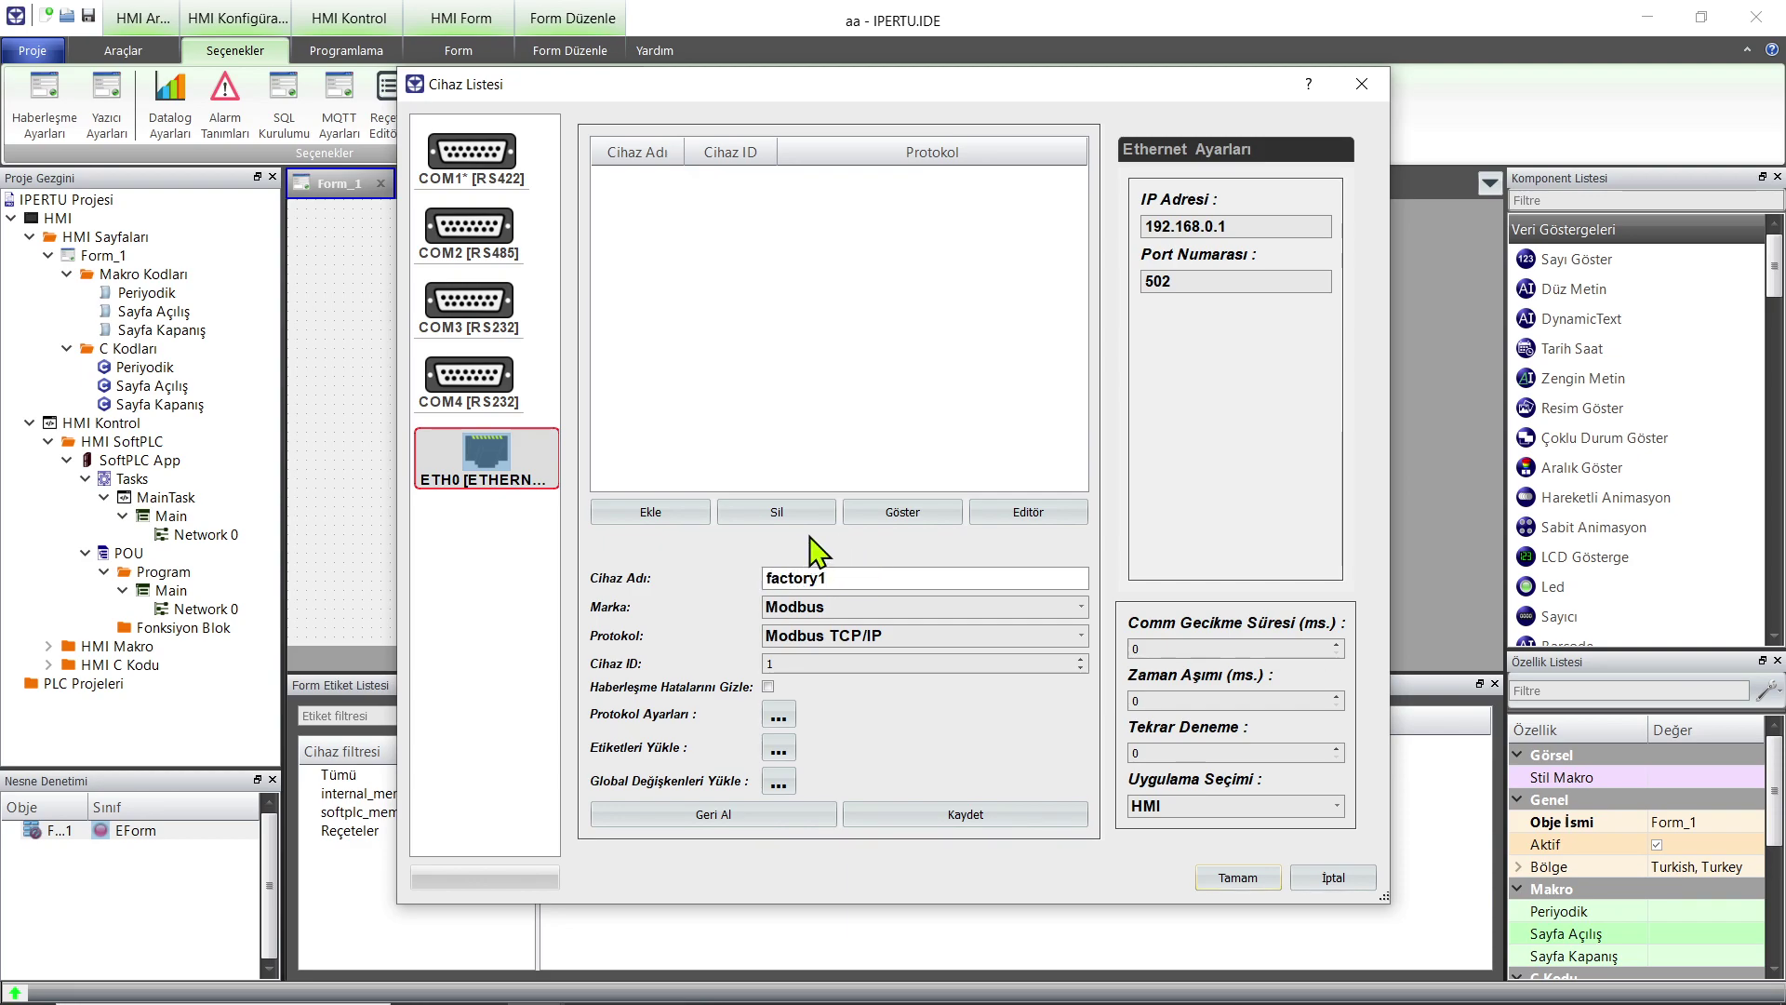
Switch to Factory IO to check the Modbus server's IP address in the driver view, and return to the HMI device list.
{"action": "left_click", "coordinate": [1284, 225]}
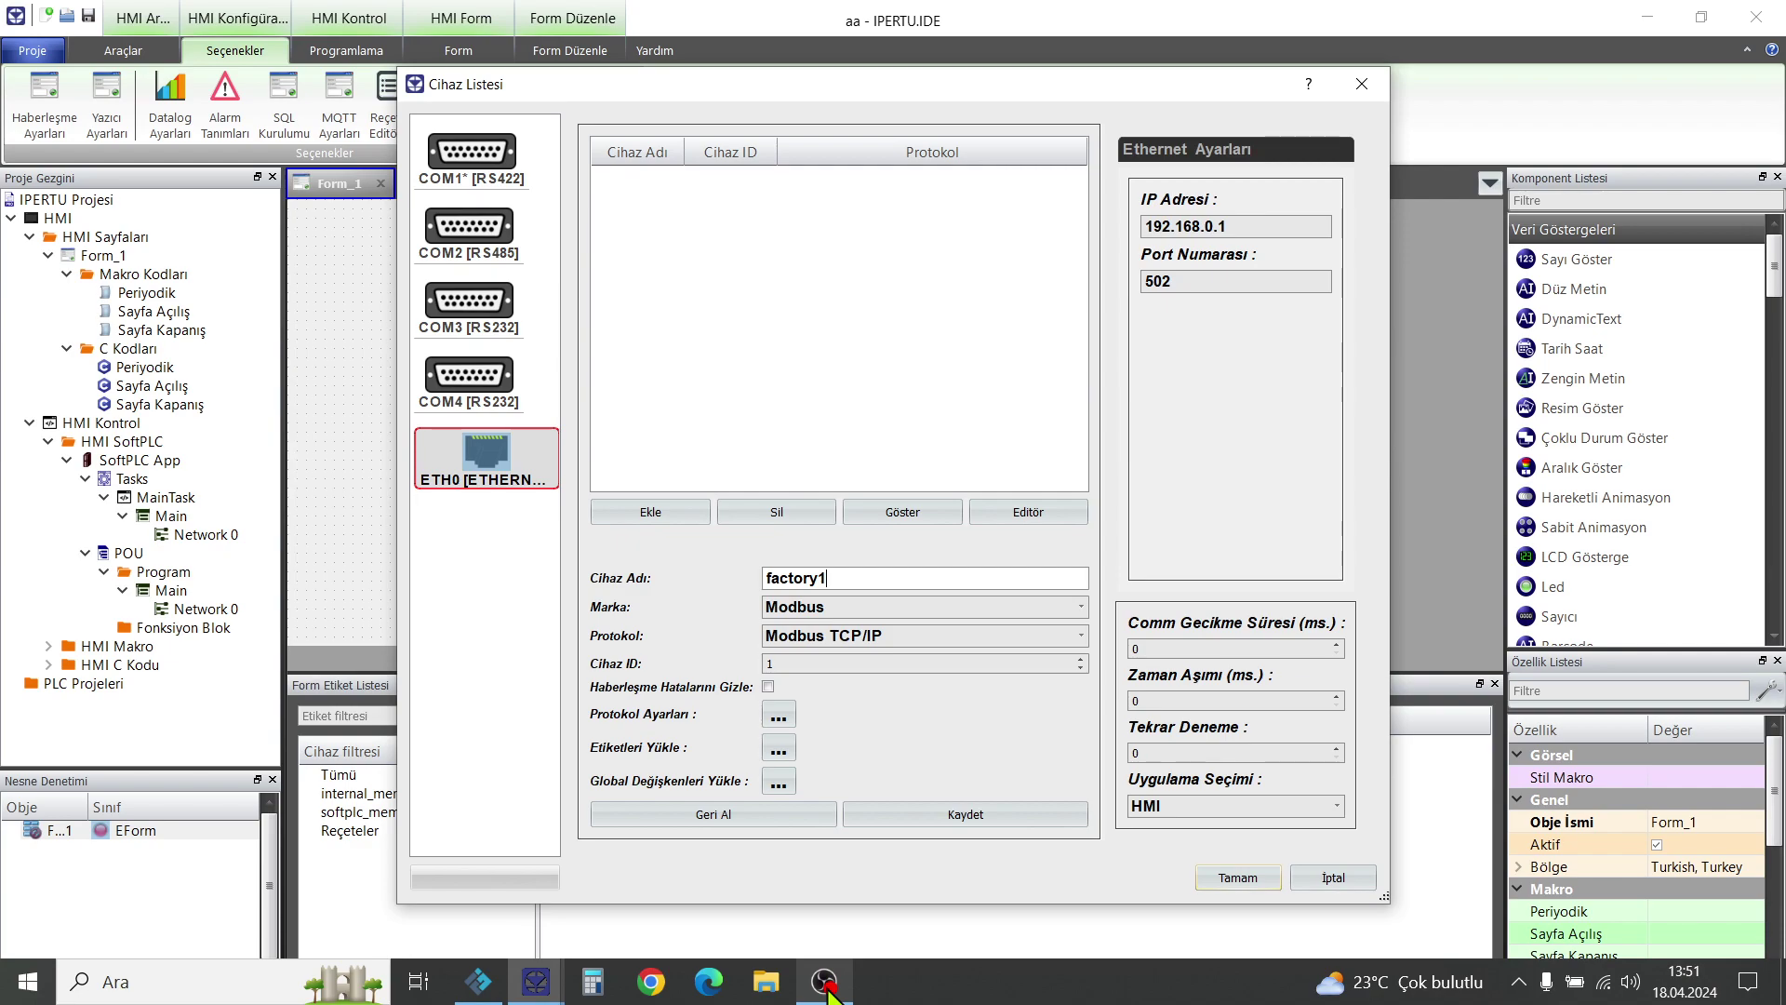
{"action": "left_click", "coordinate": [480, 984]}
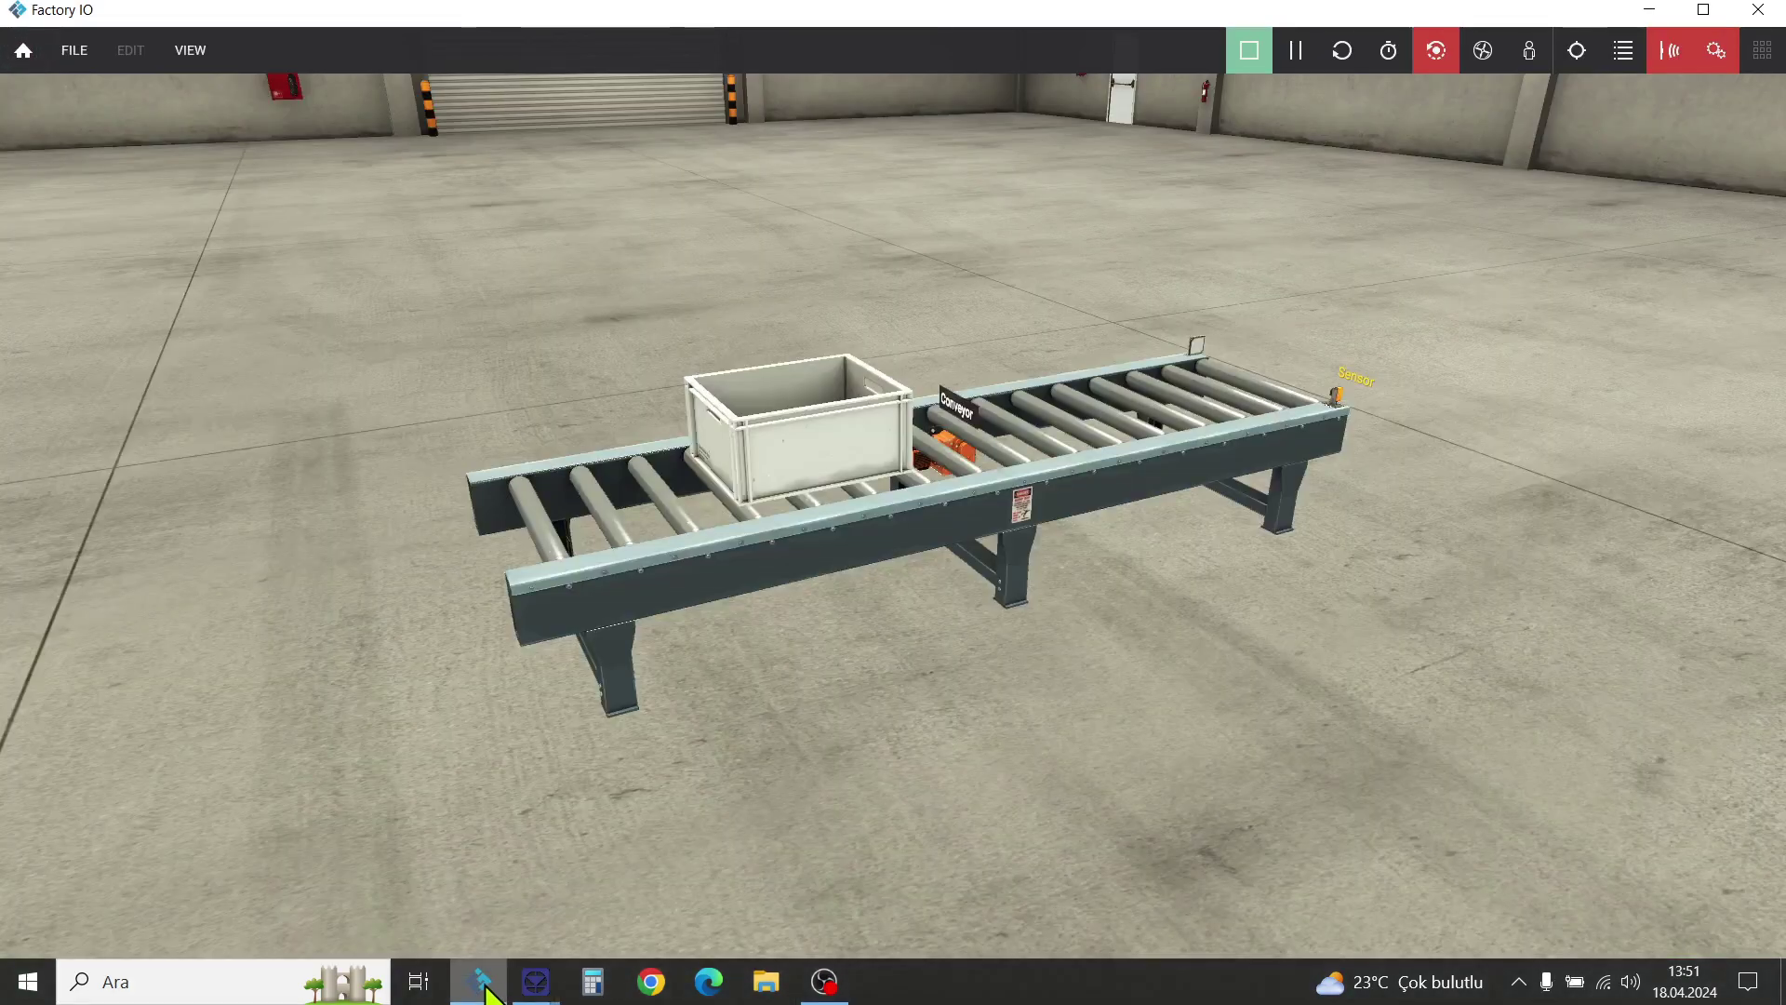
{"action": "left_click", "coordinate": [59, 39]}
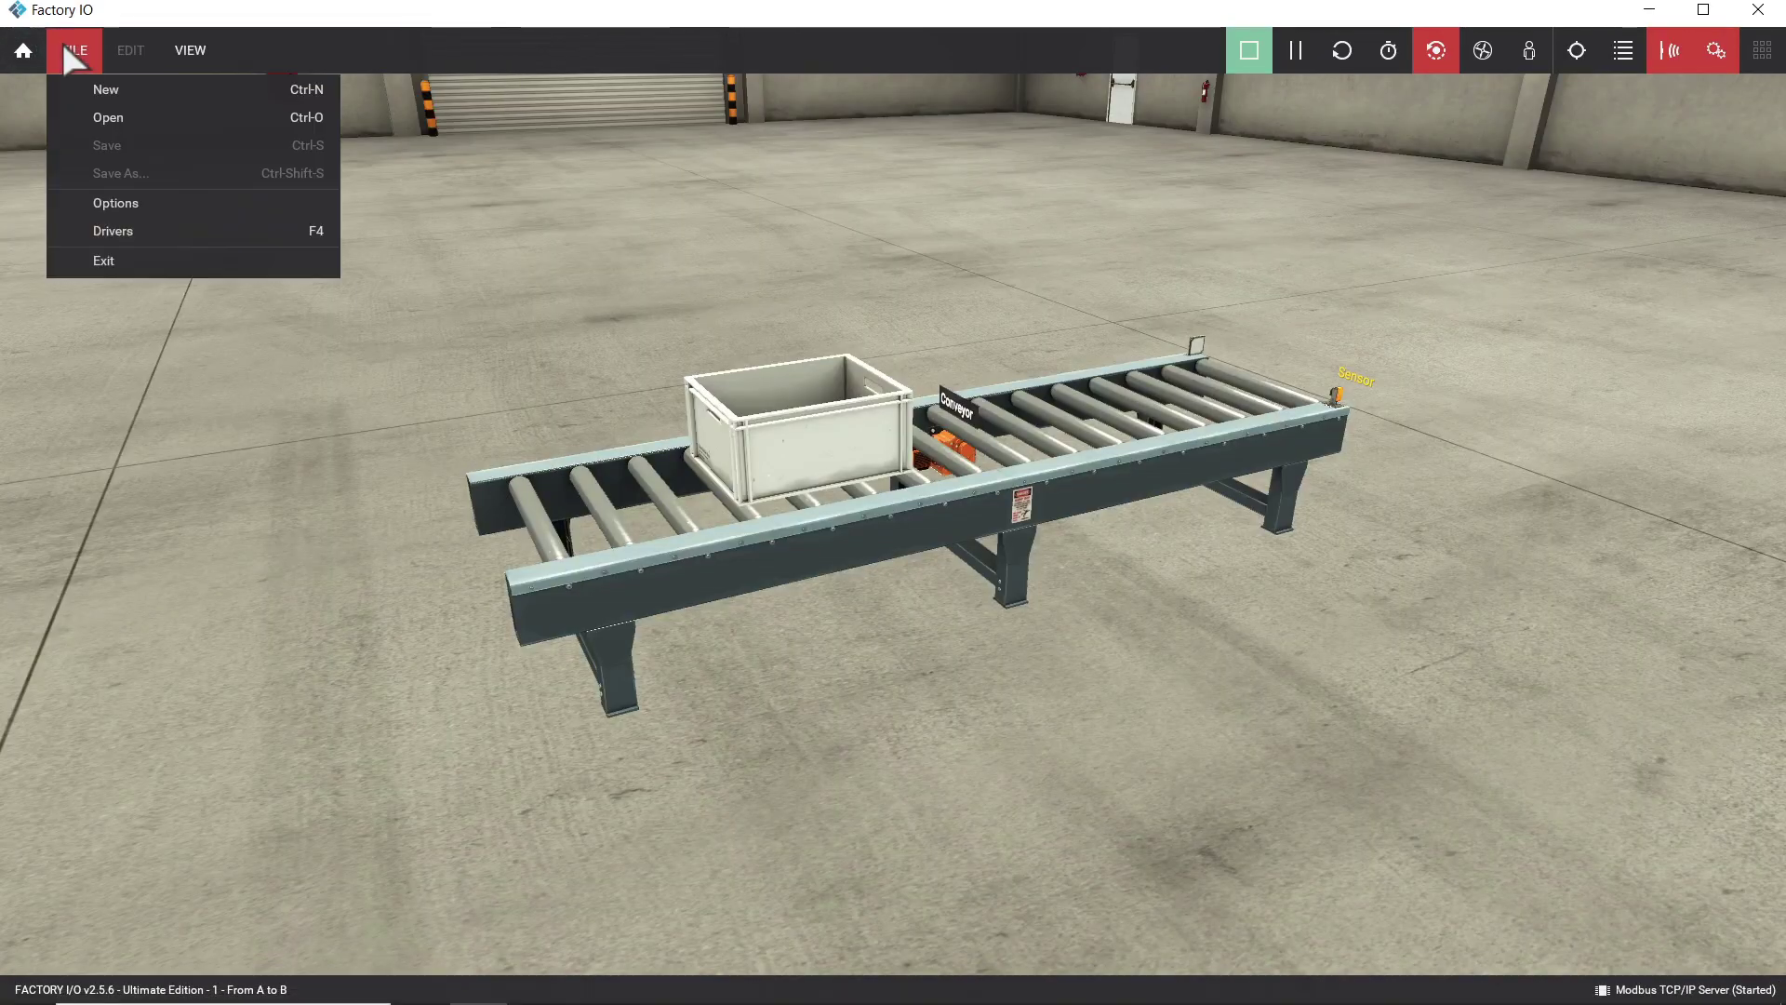
{"action": "left_click", "coordinate": [128, 232]}
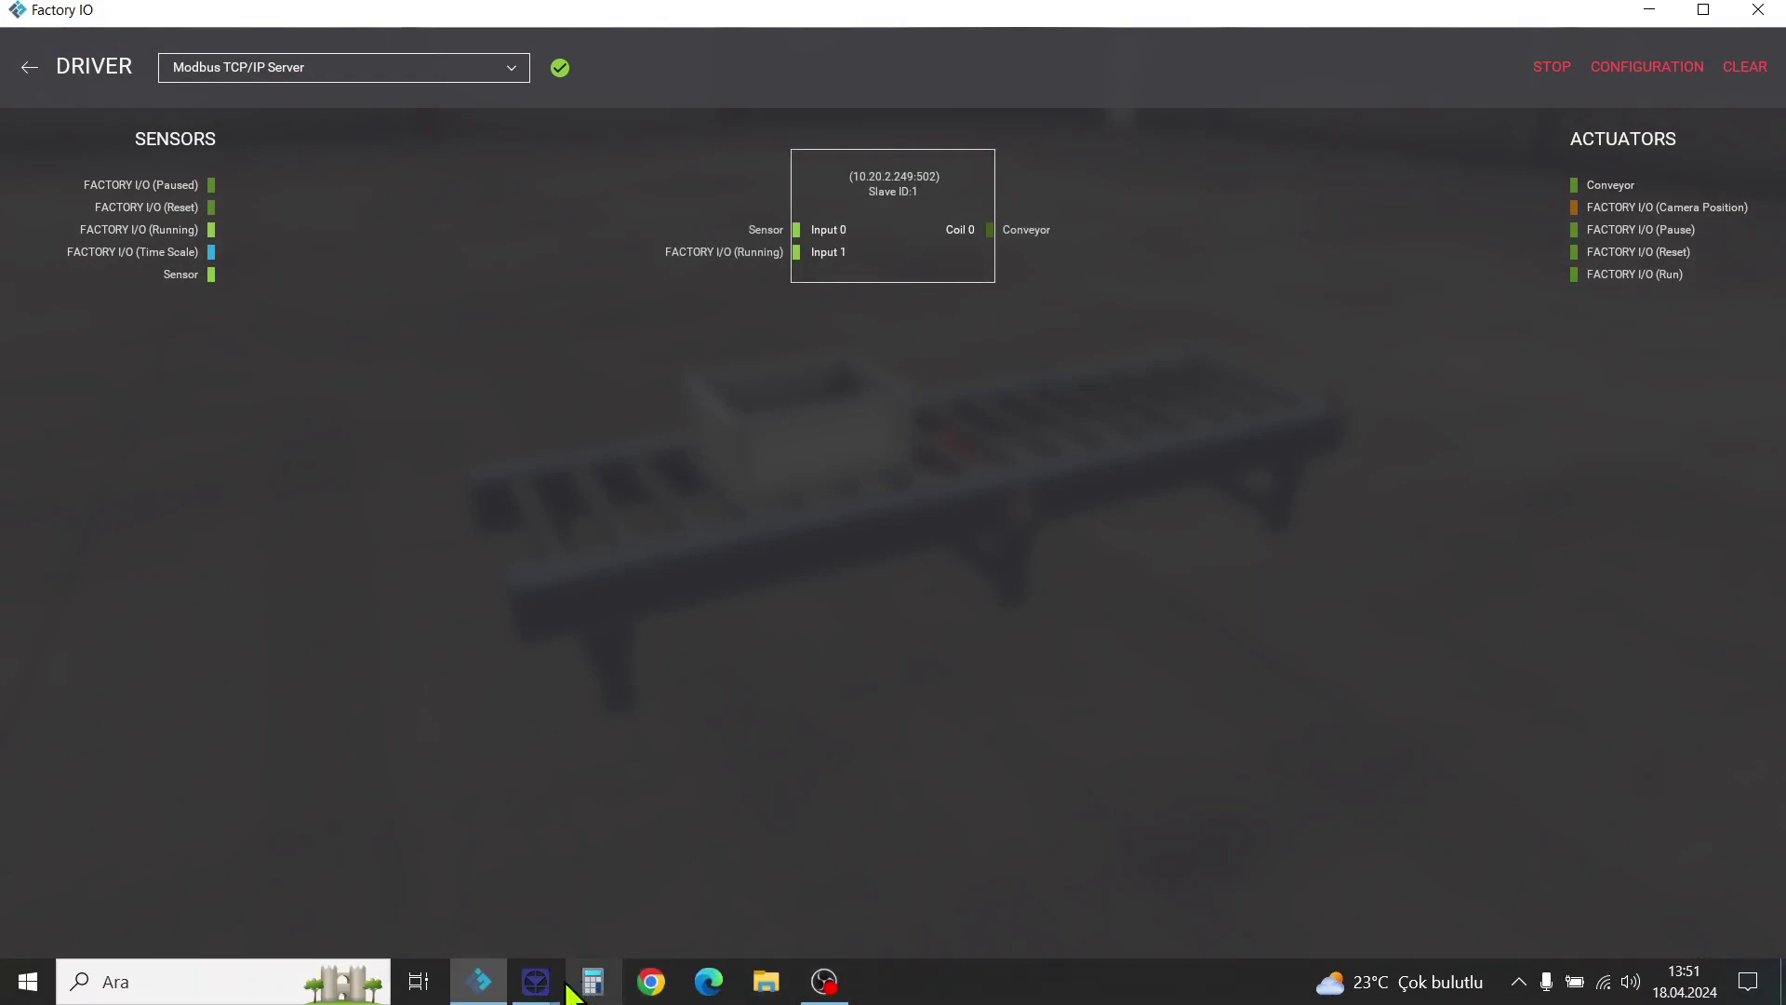
{"action": "mouse_move", "coordinate": [541, 984]}
{"action": "left_click", "coordinate": [651, 912]}
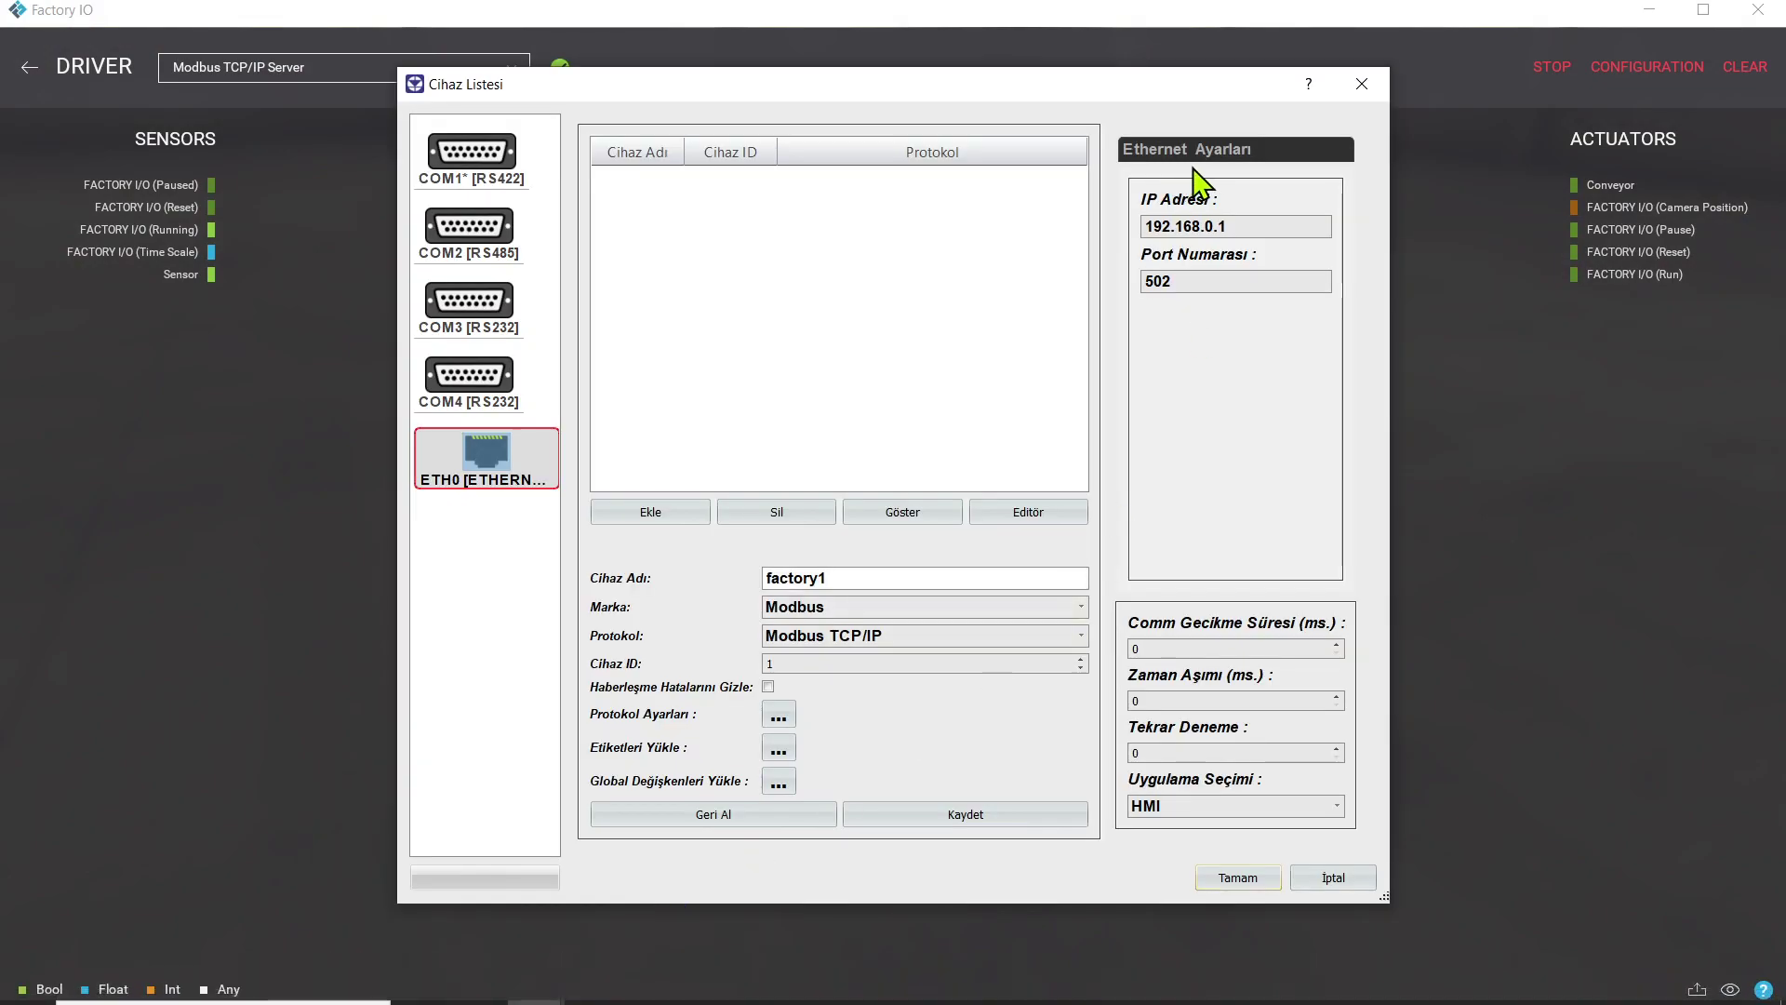
Set the factory1 device's IP address to 10.20.2.249.
{"action": "left_click_drag", "start_coordinate": [1266, 234], "coordinate": [1154, 227]}
{"action": "type", "text": "10.2"}
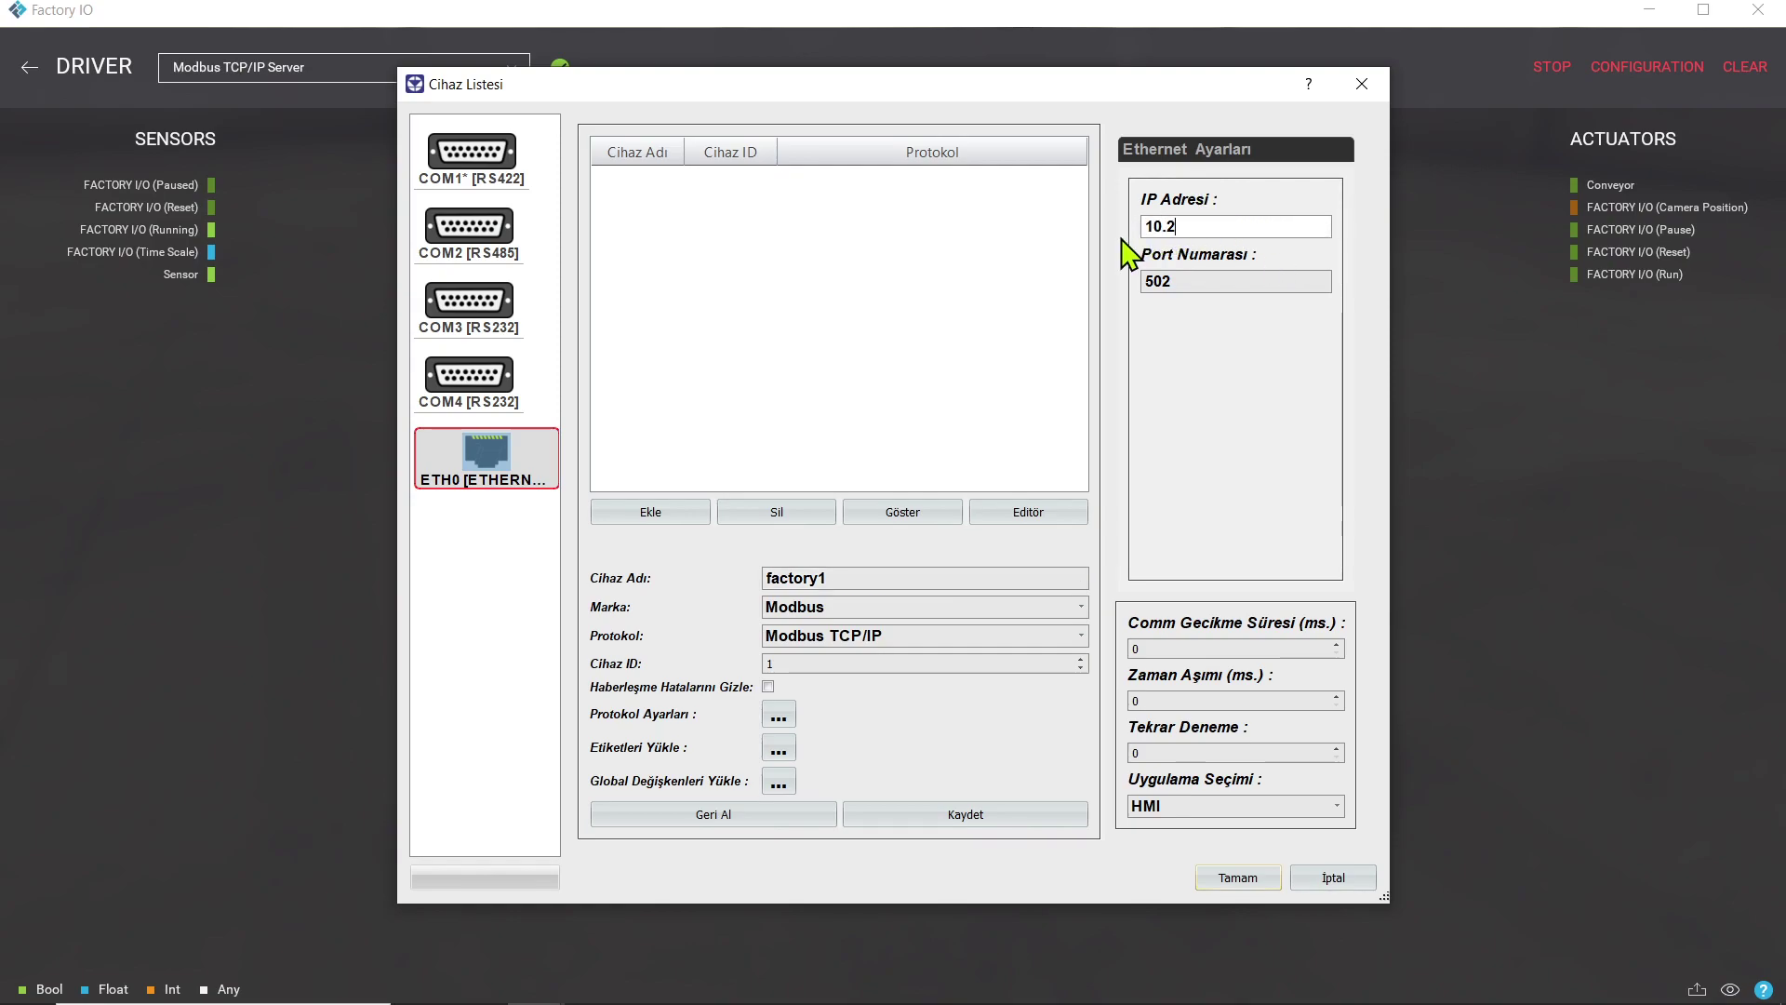
{"action": "type", "text": "0.2.249"}
Set the application selection to SoftPLC and add factory1 to the Ethernet port's device list.
{"action": "left_click", "coordinate": [1211, 809]}
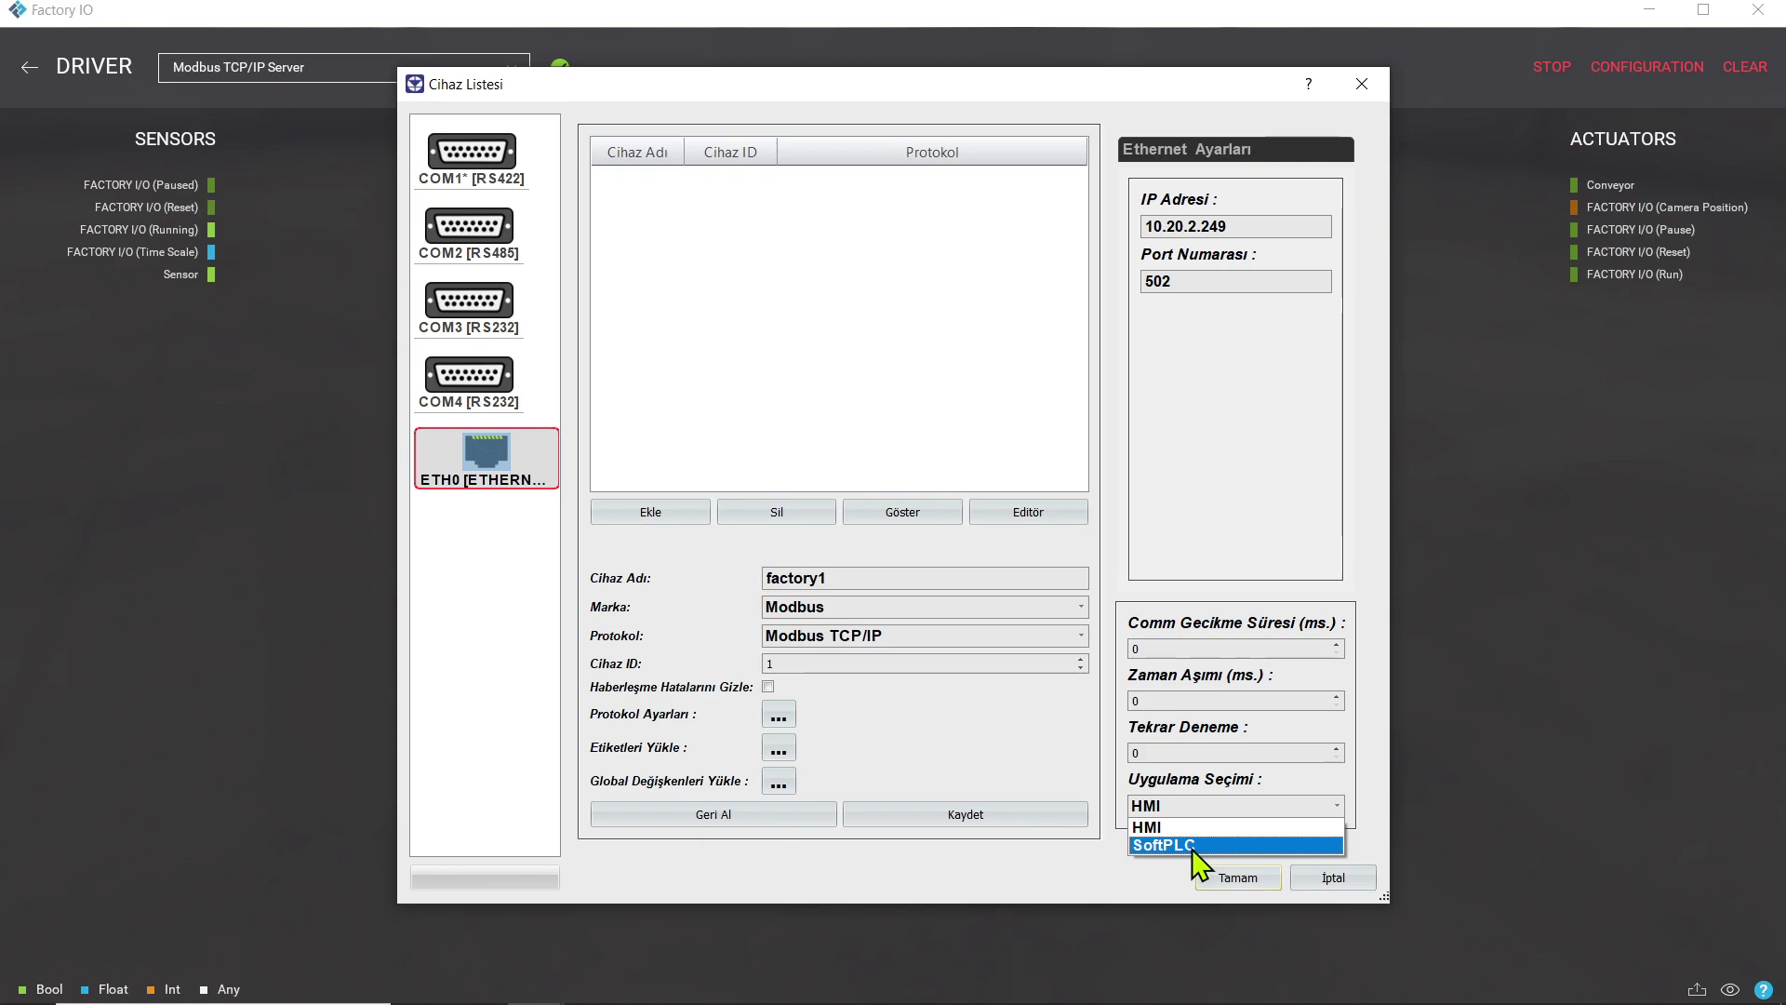
{"action": "left_click", "coordinate": [1195, 847]}
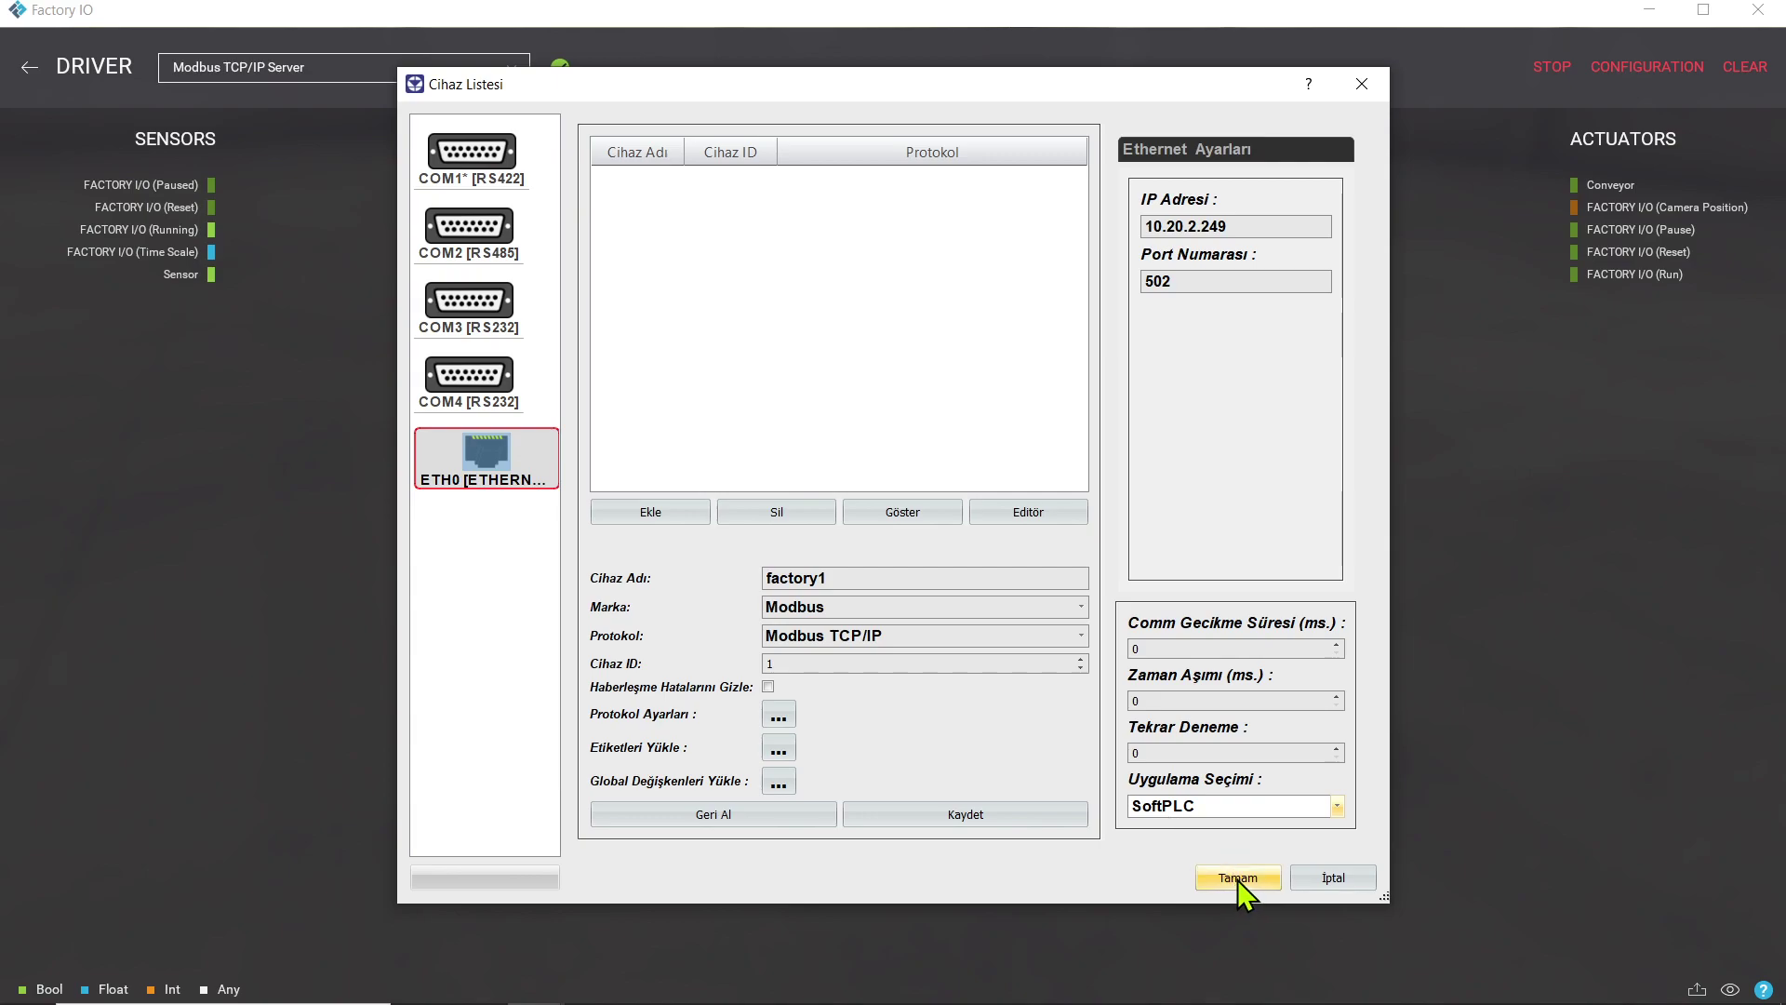
{"action": "left_click", "coordinate": [686, 513]}
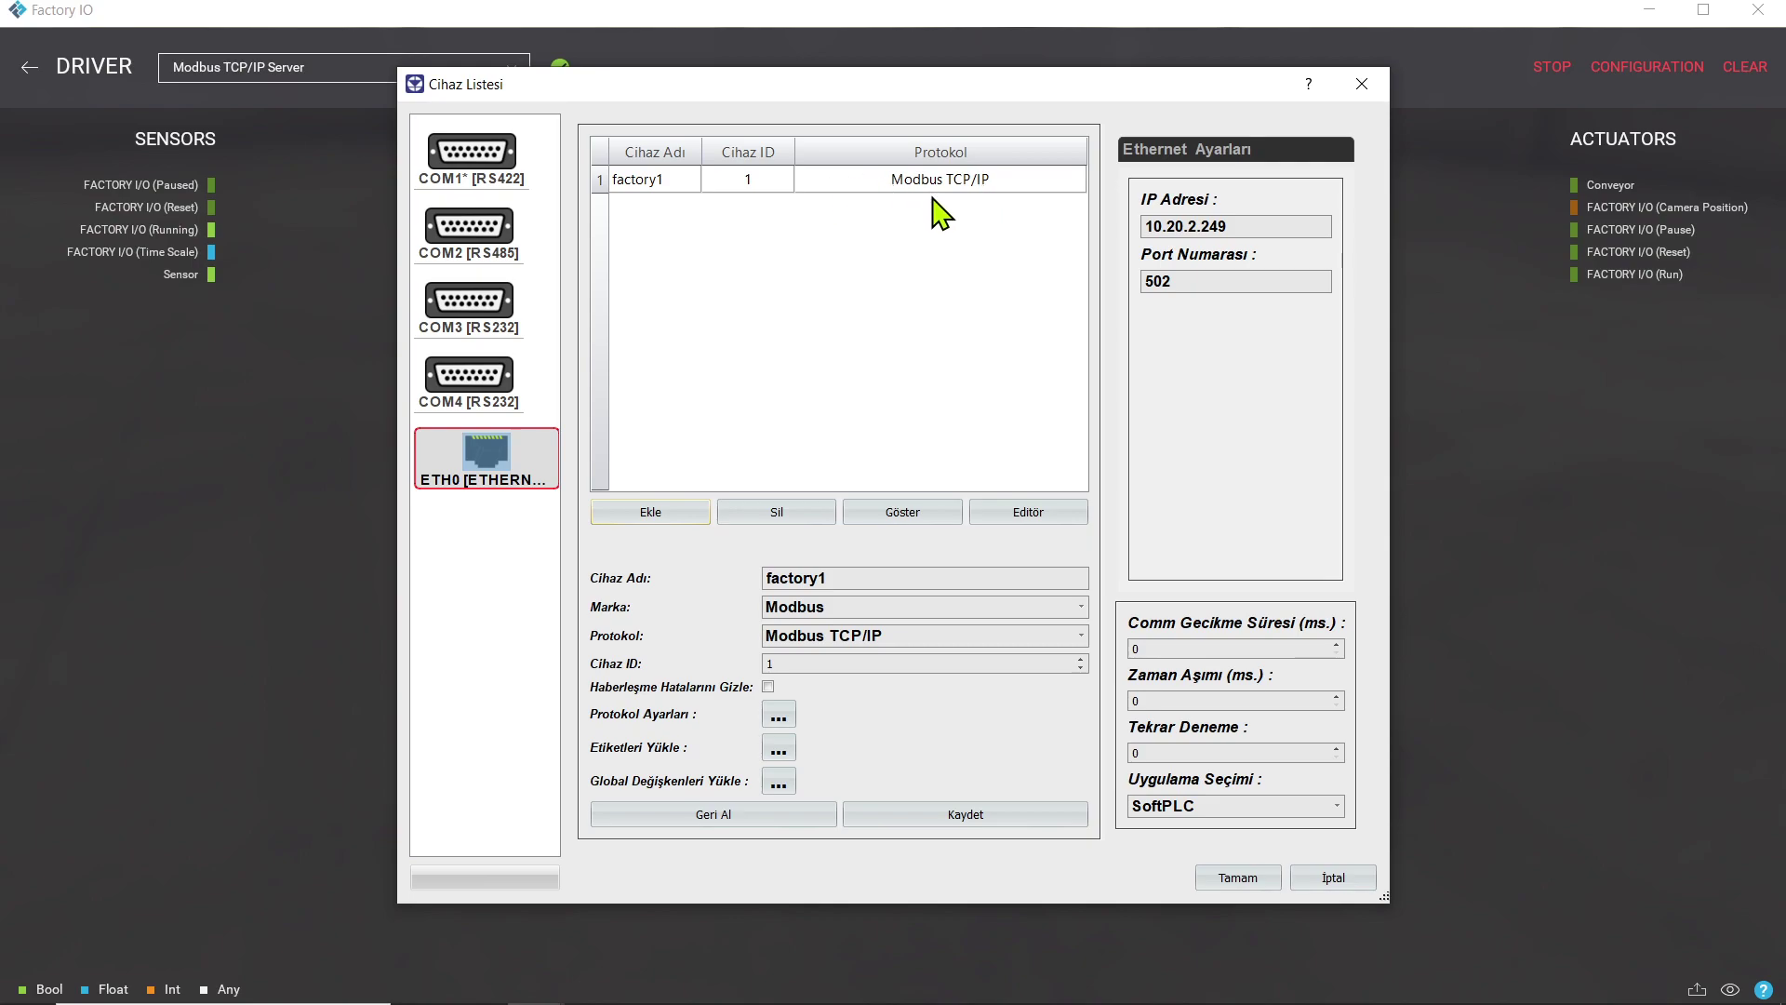
{"action": "left_click", "coordinate": [1239, 878]}
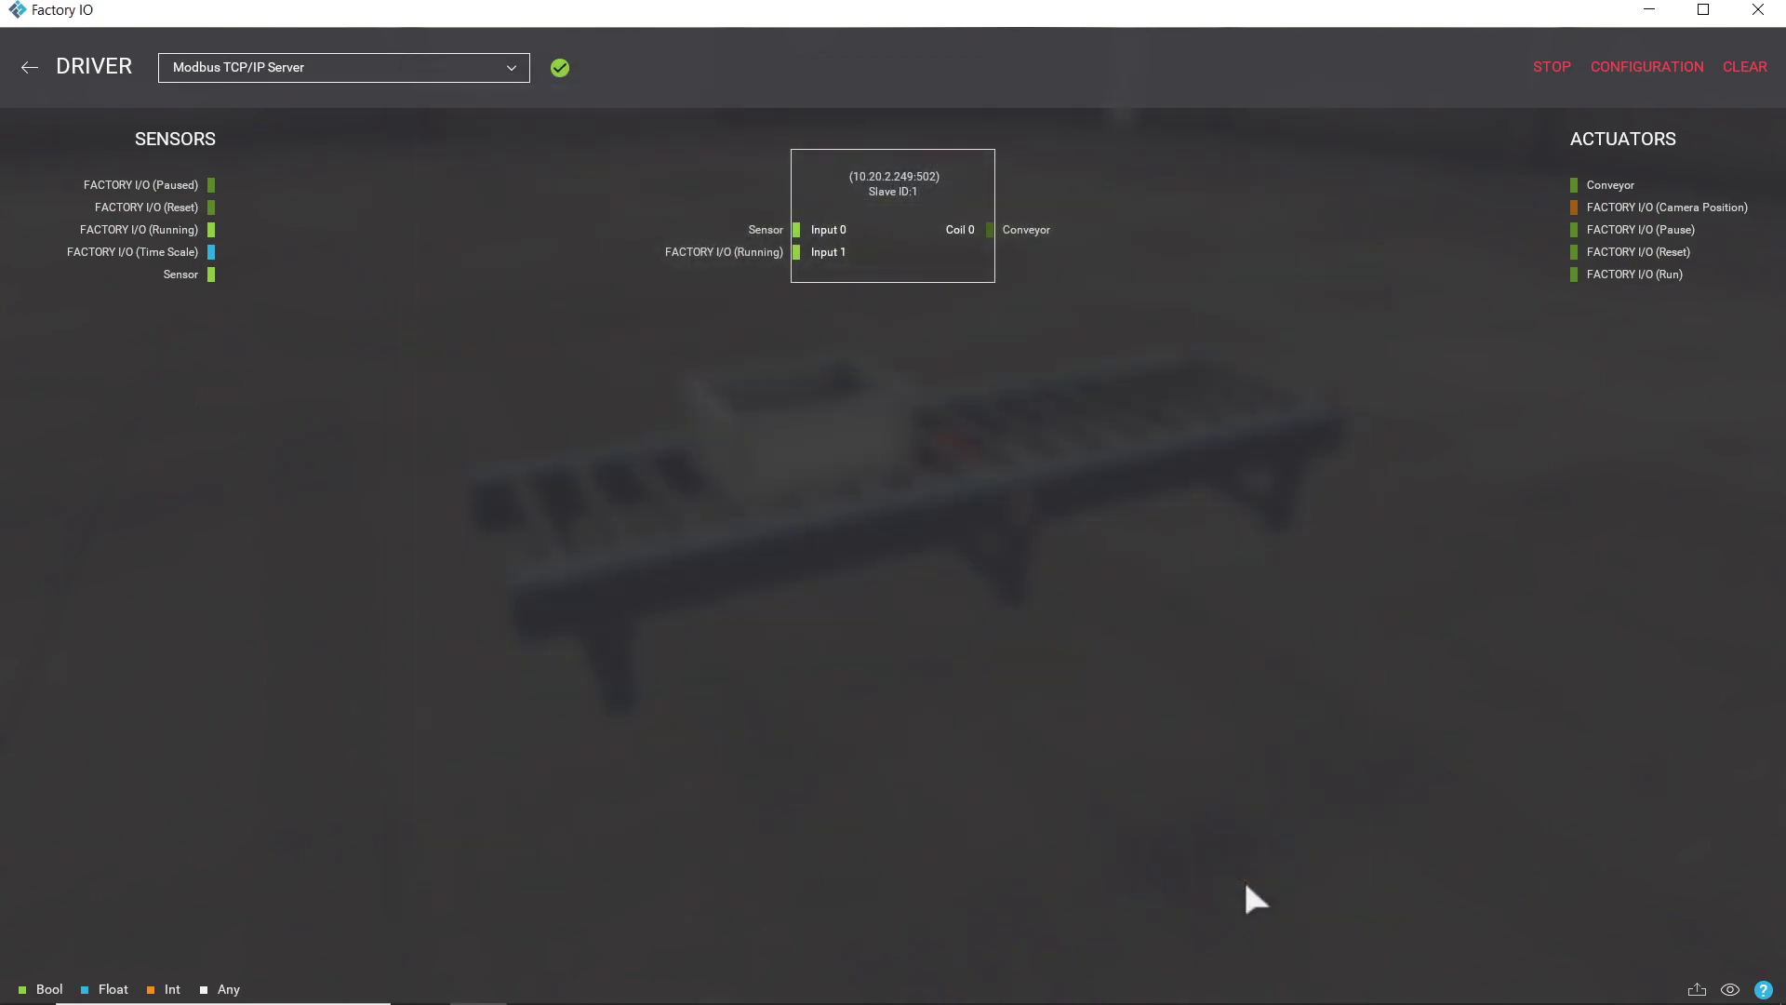
Leave Factory IO's driver view for the HMI editor and place an enlarged push button in the left half of Form_1.
{"action": "left_click", "coordinate": [26, 66]}
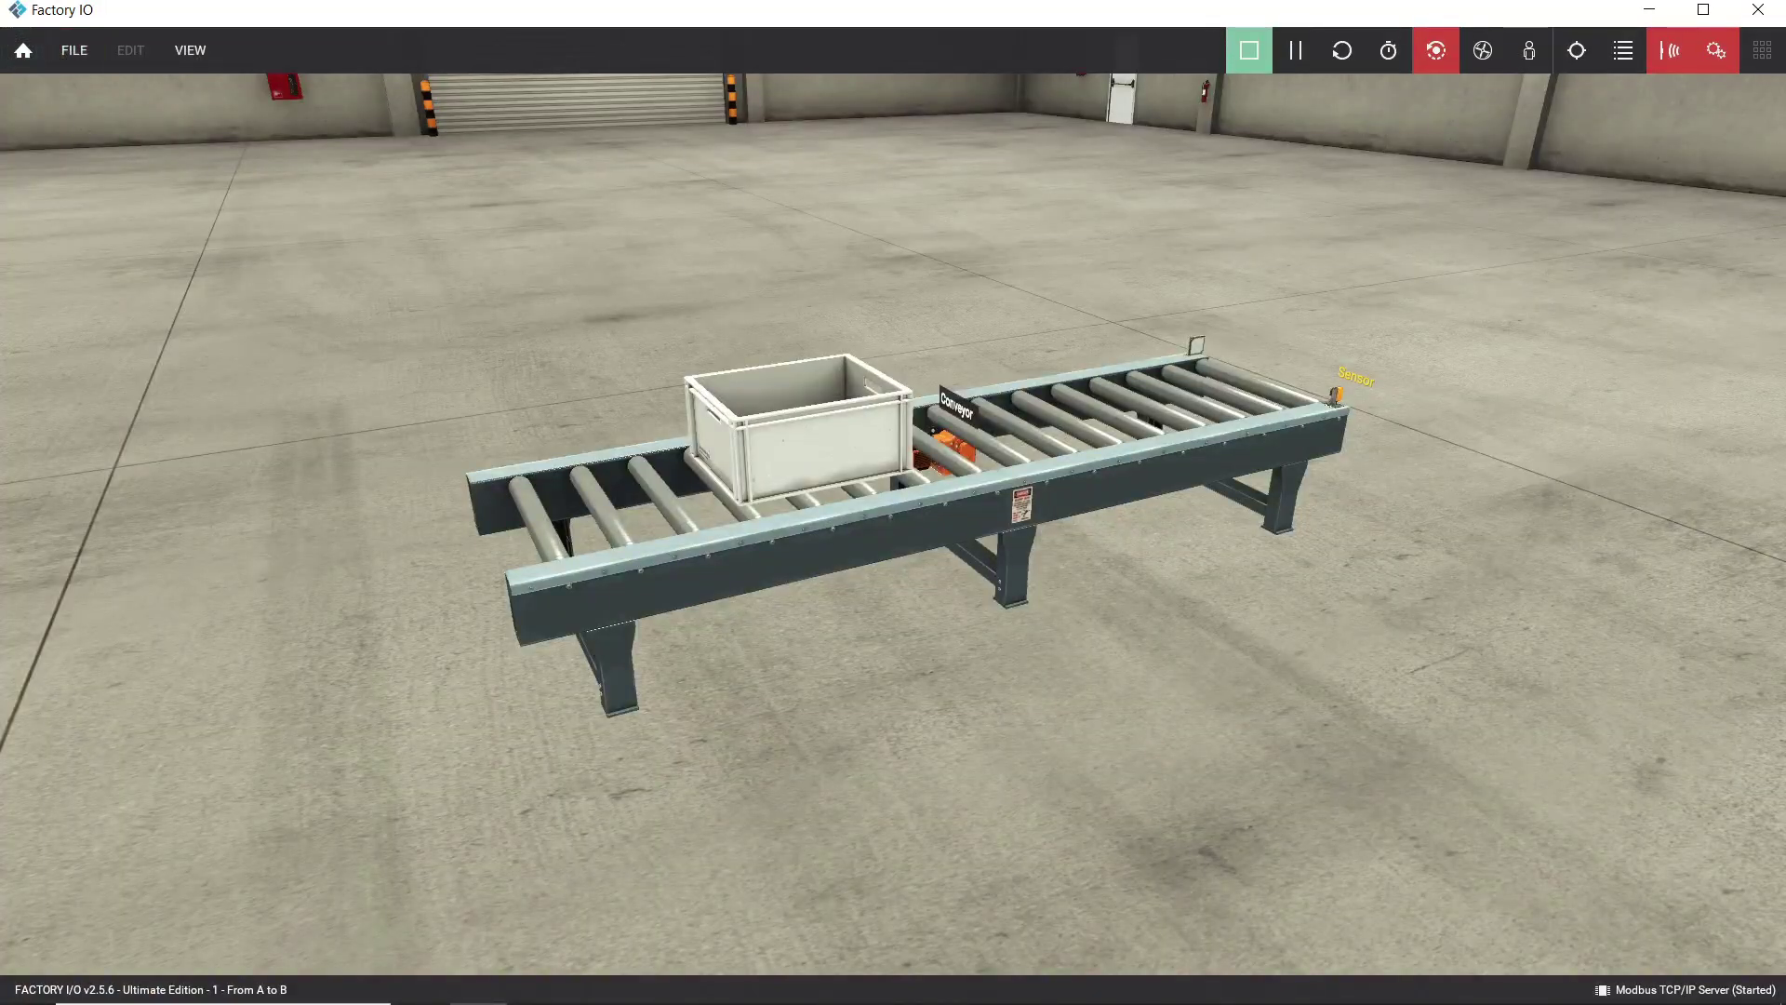
{"action": "left_click", "coordinate": [535, 982]}
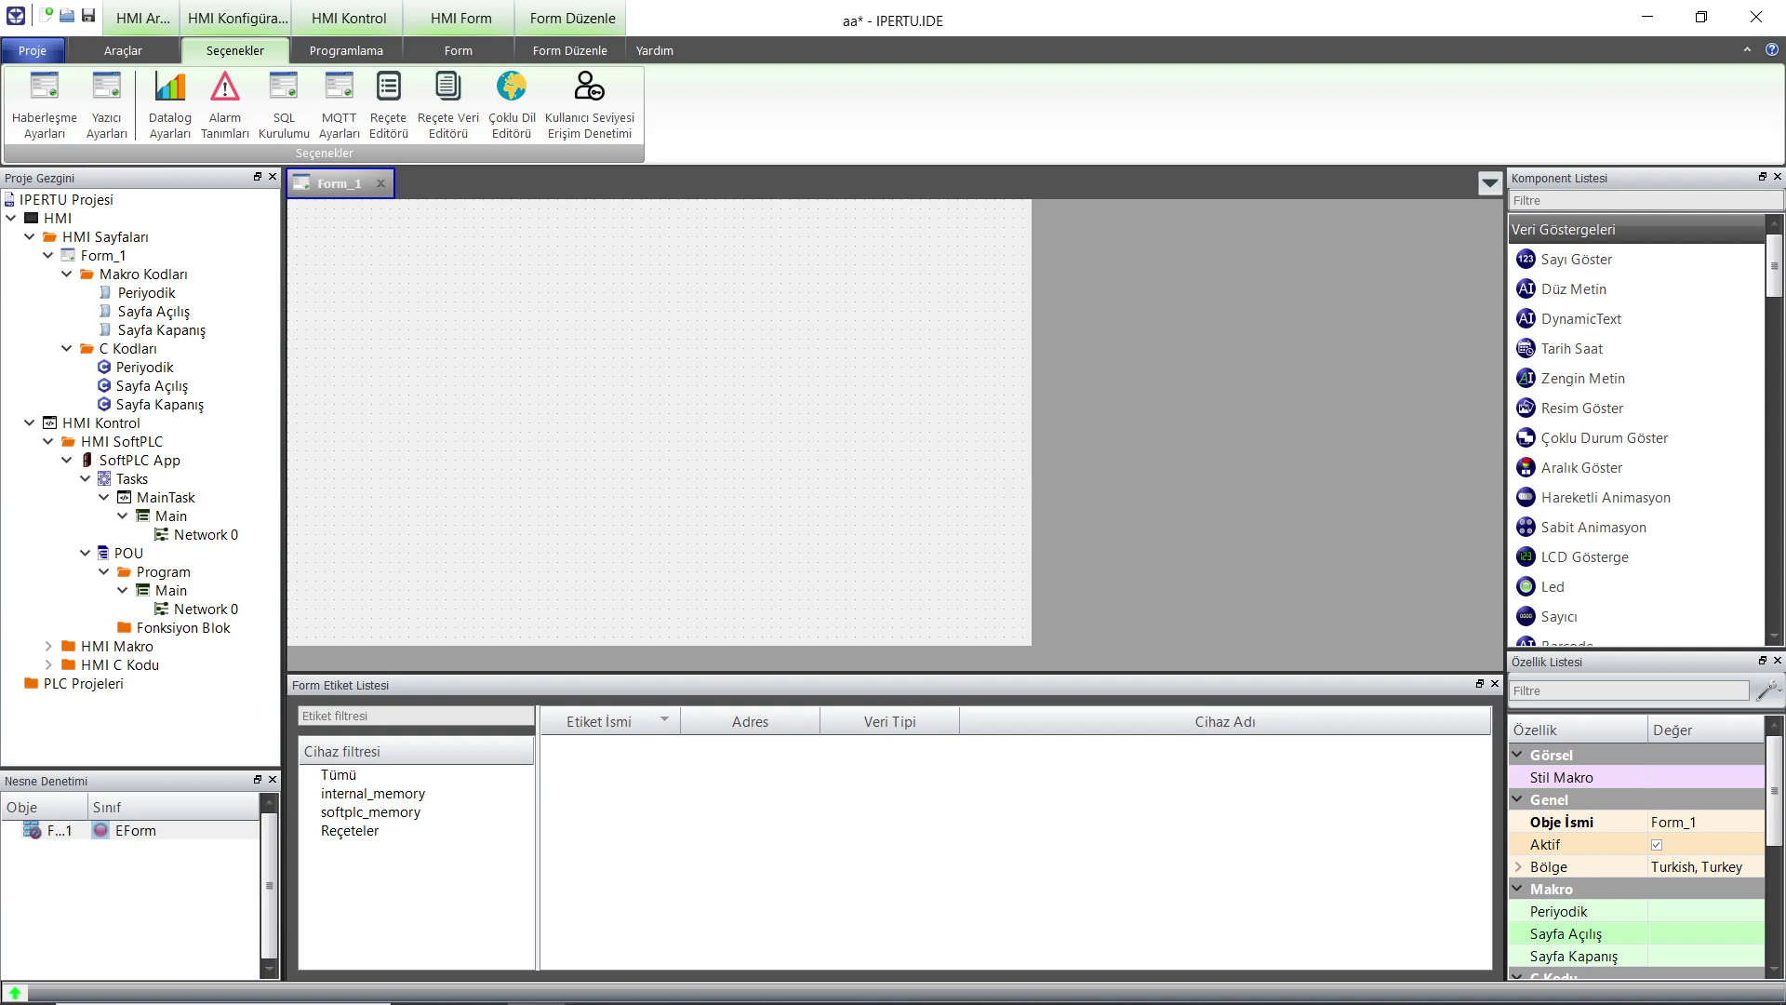
{"action": "left_click_drag", "start_coordinate": [1779, 285], "coordinate": [1781, 342]}
{"action": "left_click_drag", "start_coordinate": [1656, 353], "coordinate": [1364, 351]}
{"action": "left_click_drag", "start_coordinate": [378, 362], "coordinate": [450, 355]}
{"action": "left_click_drag", "start_coordinate": [508, 406], "coordinate": [633, 488]}
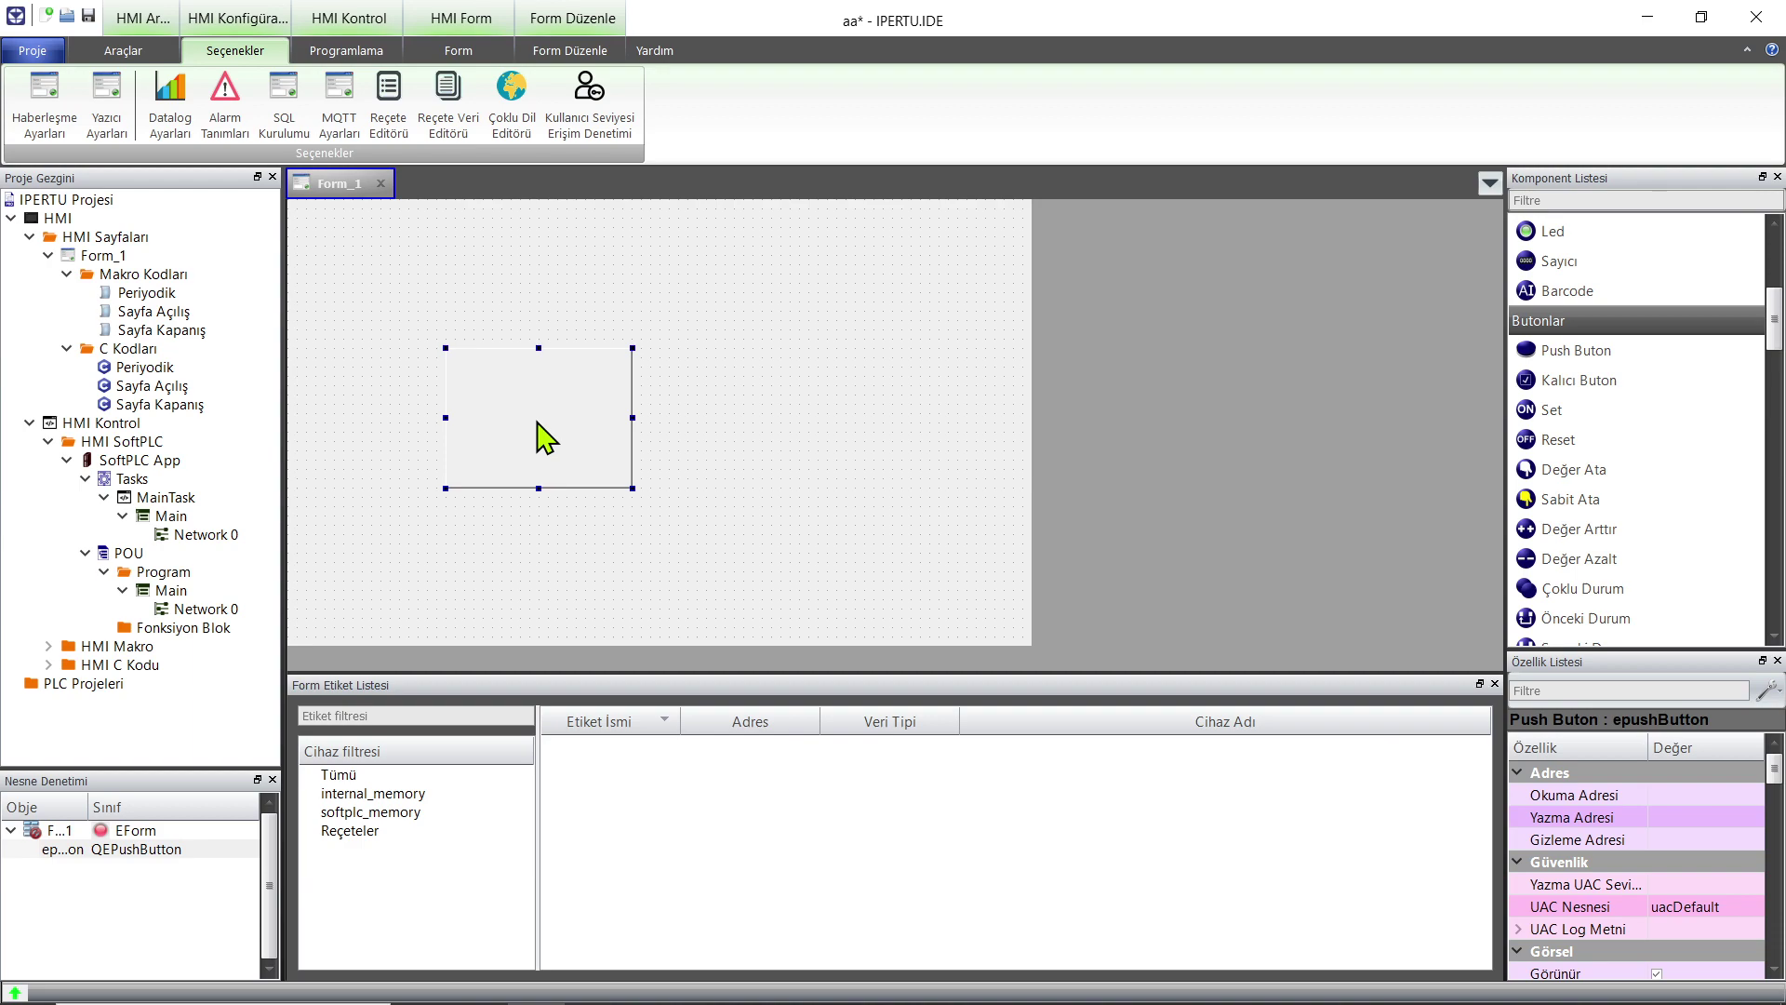
Enlarge the property list and check the push button's write address for selectable tags.
{"action": "left_click", "coordinate": [1703, 816]}
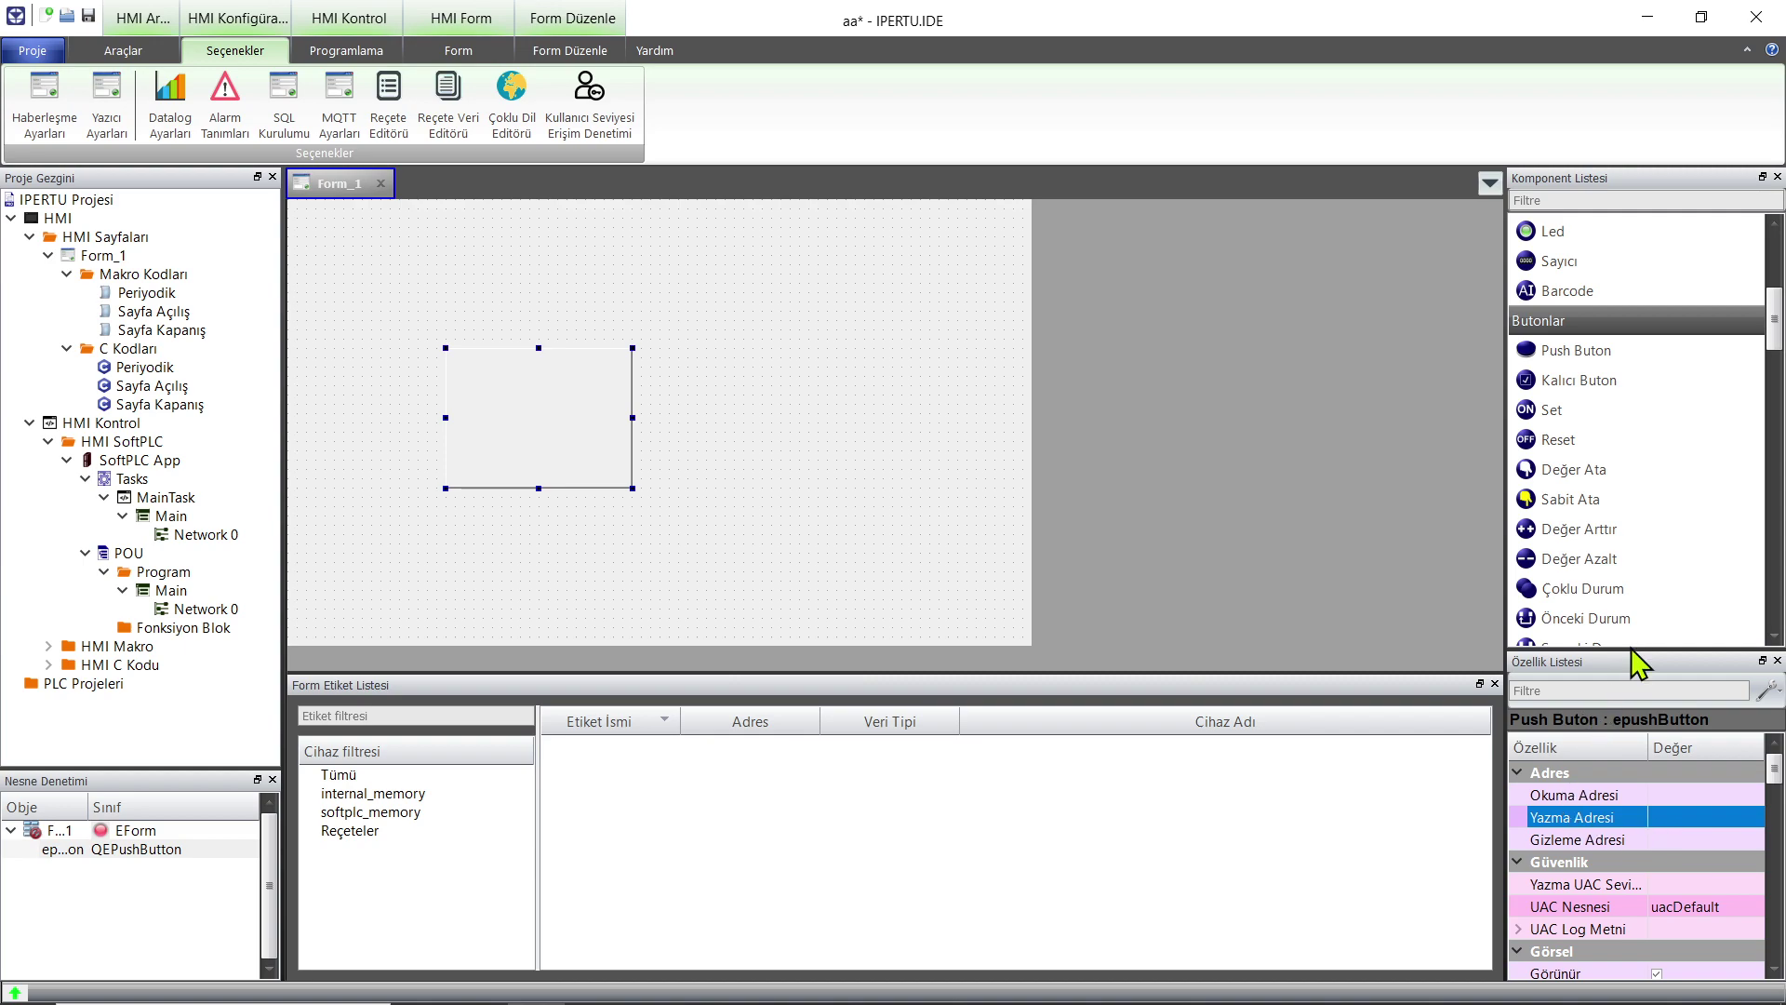
{"action": "left_click_drag", "start_coordinate": [1627, 649], "coordinate": [1628, 285]}
{"action": "left_click", "coordinate": [549, 416]}
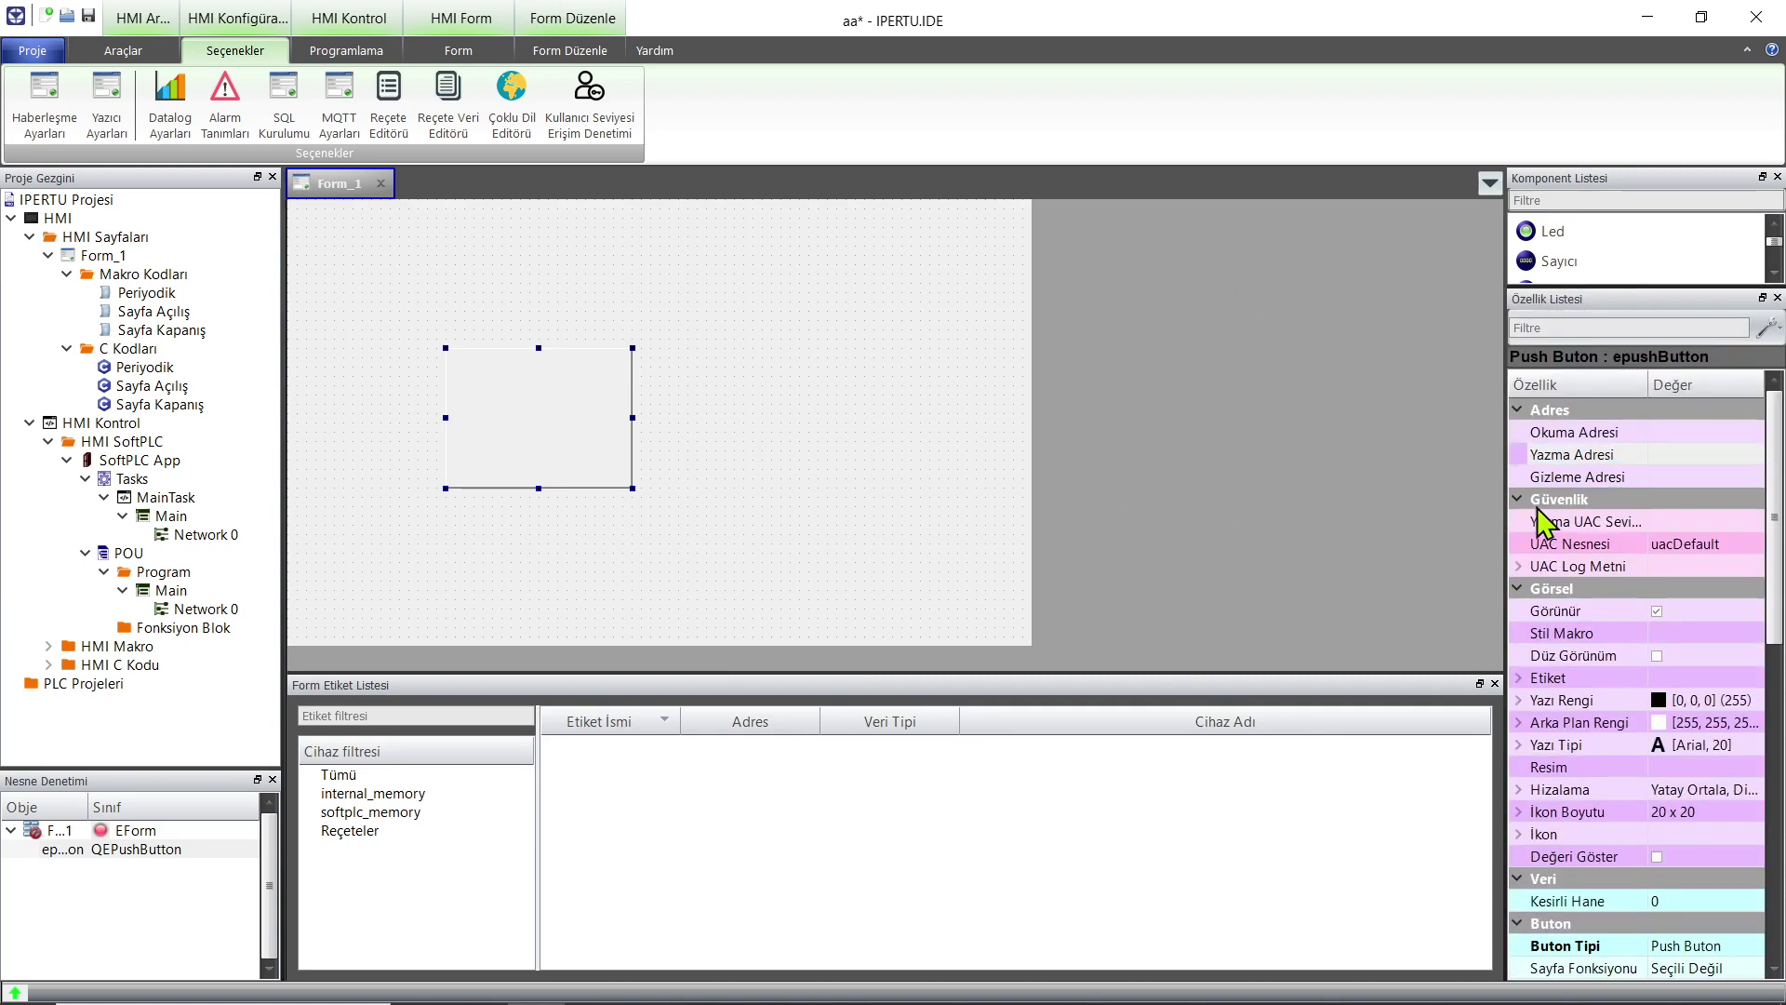
{"action": "left_click", "coordinate": [1684, 456]}
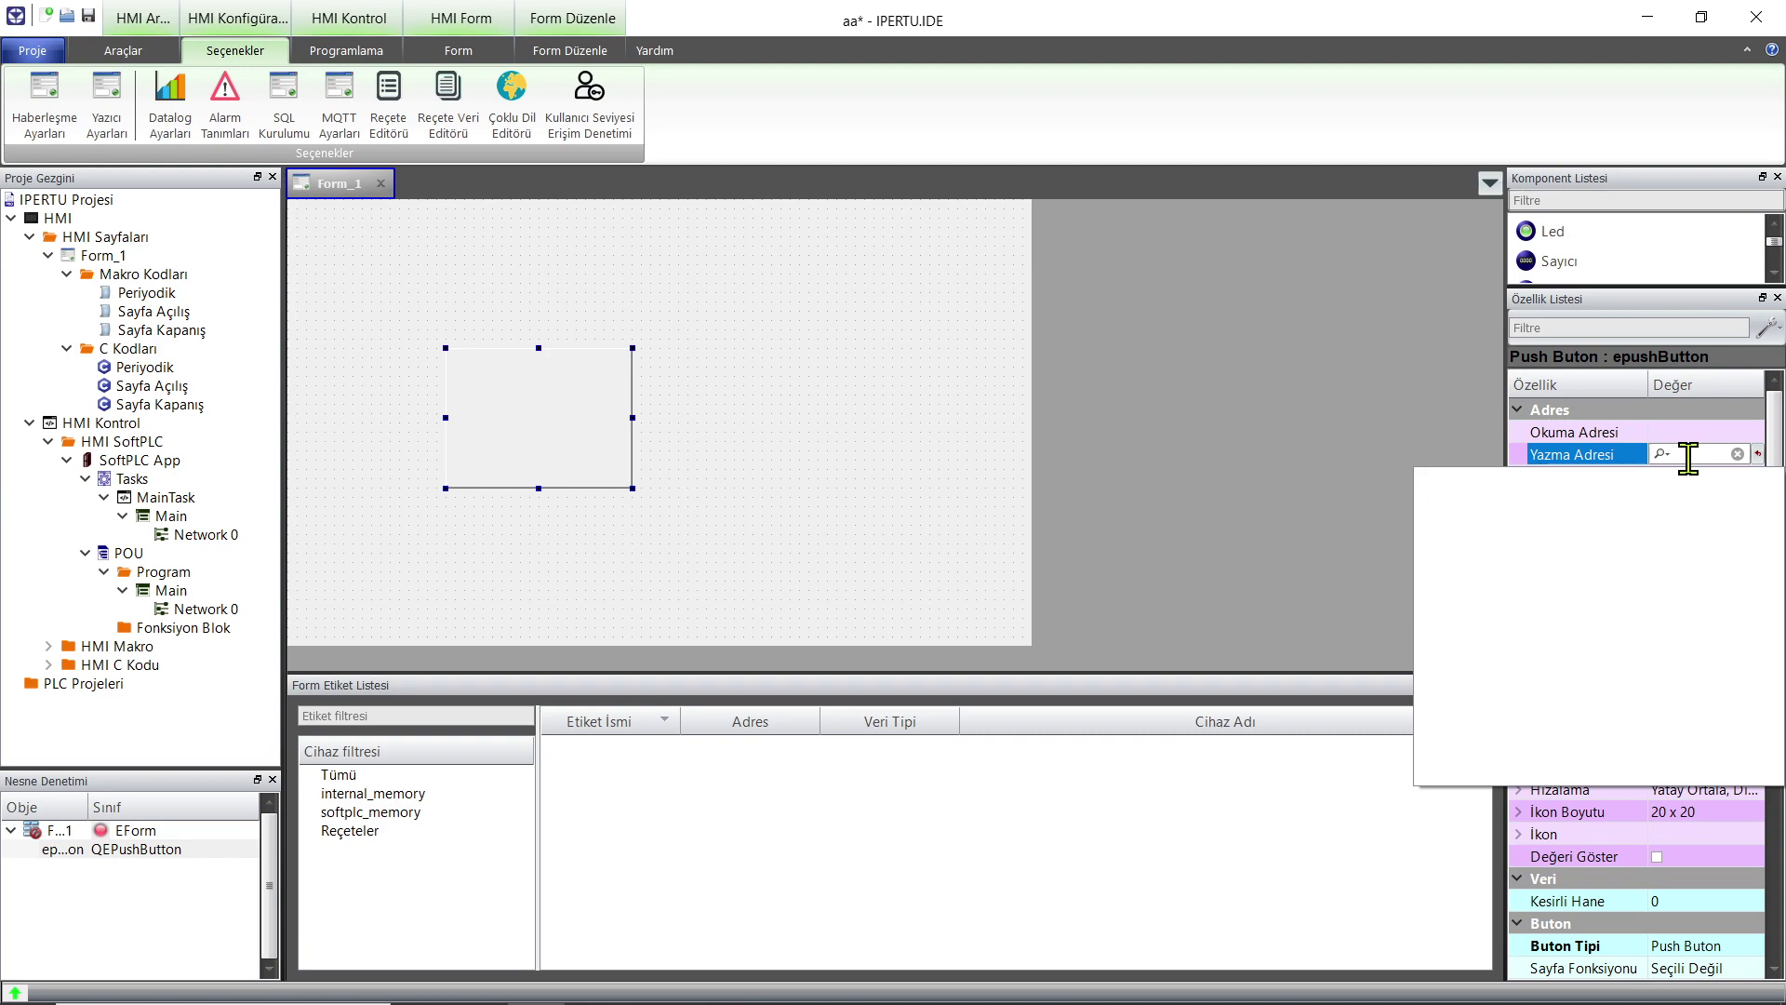
{"action": "left_click", "coordinate": [916, 465]}
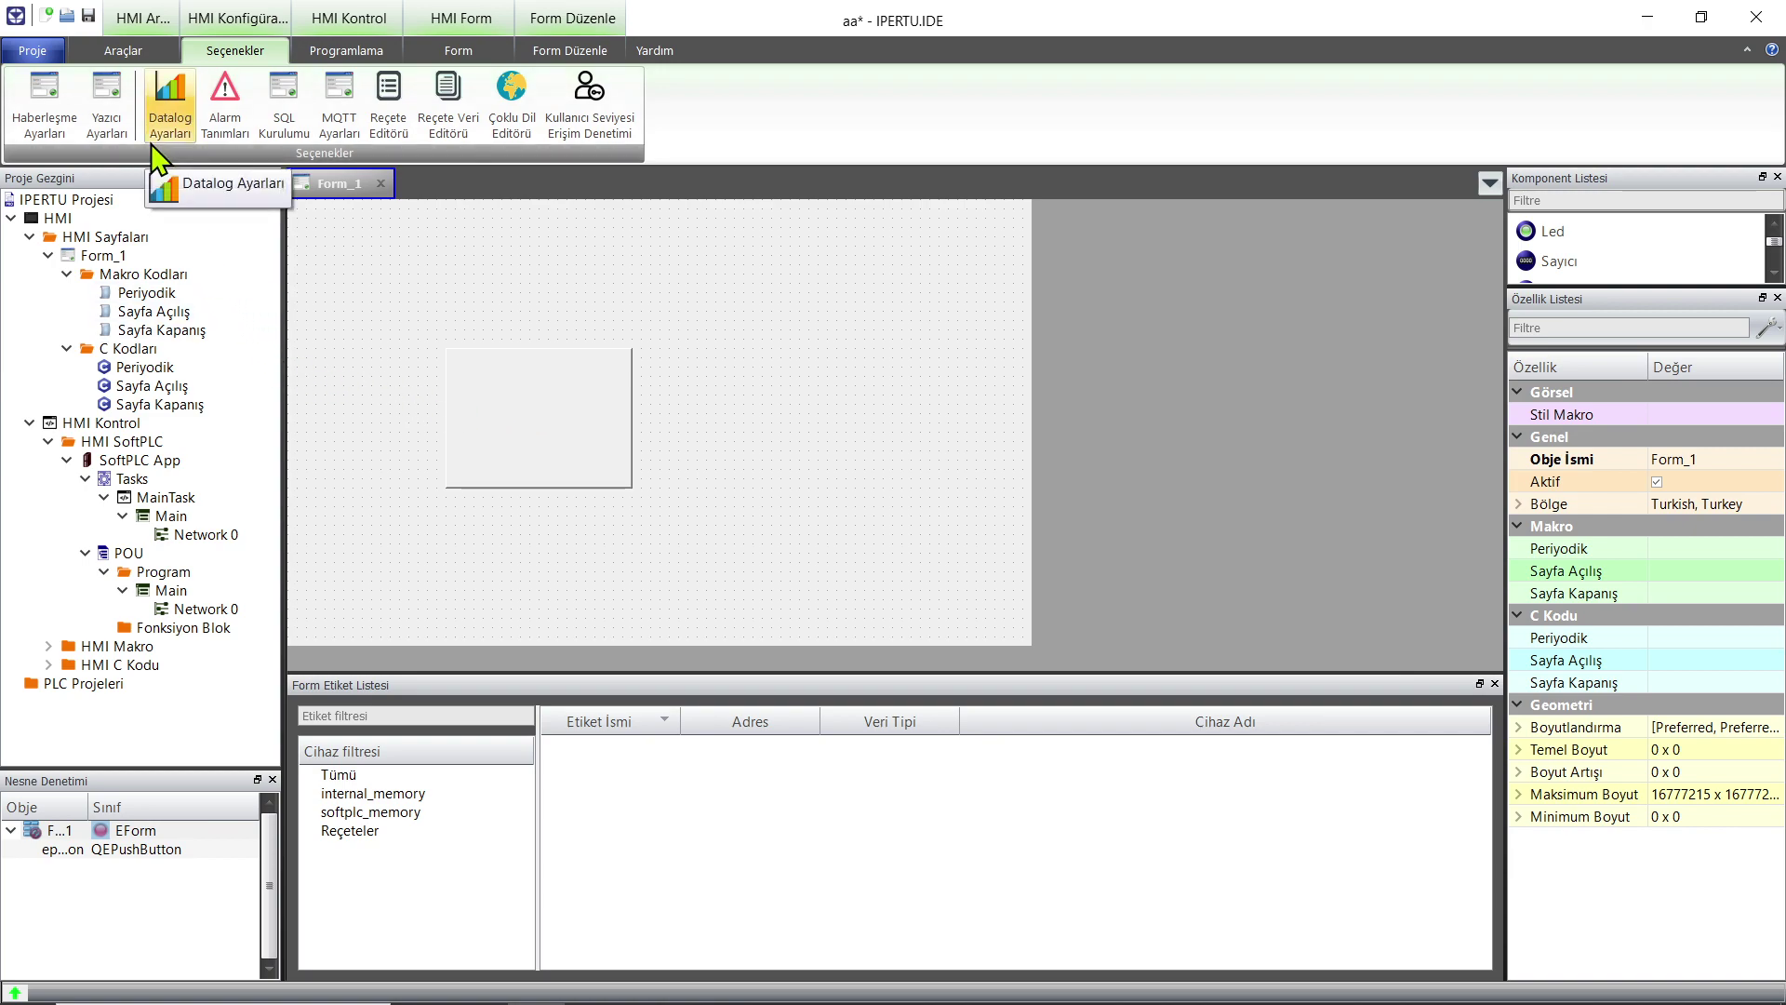
In the address tag editor, enter a new tag named motor and assign it to the factory1 device.
{"action": "left_click", "coordinate": [137, 43]}
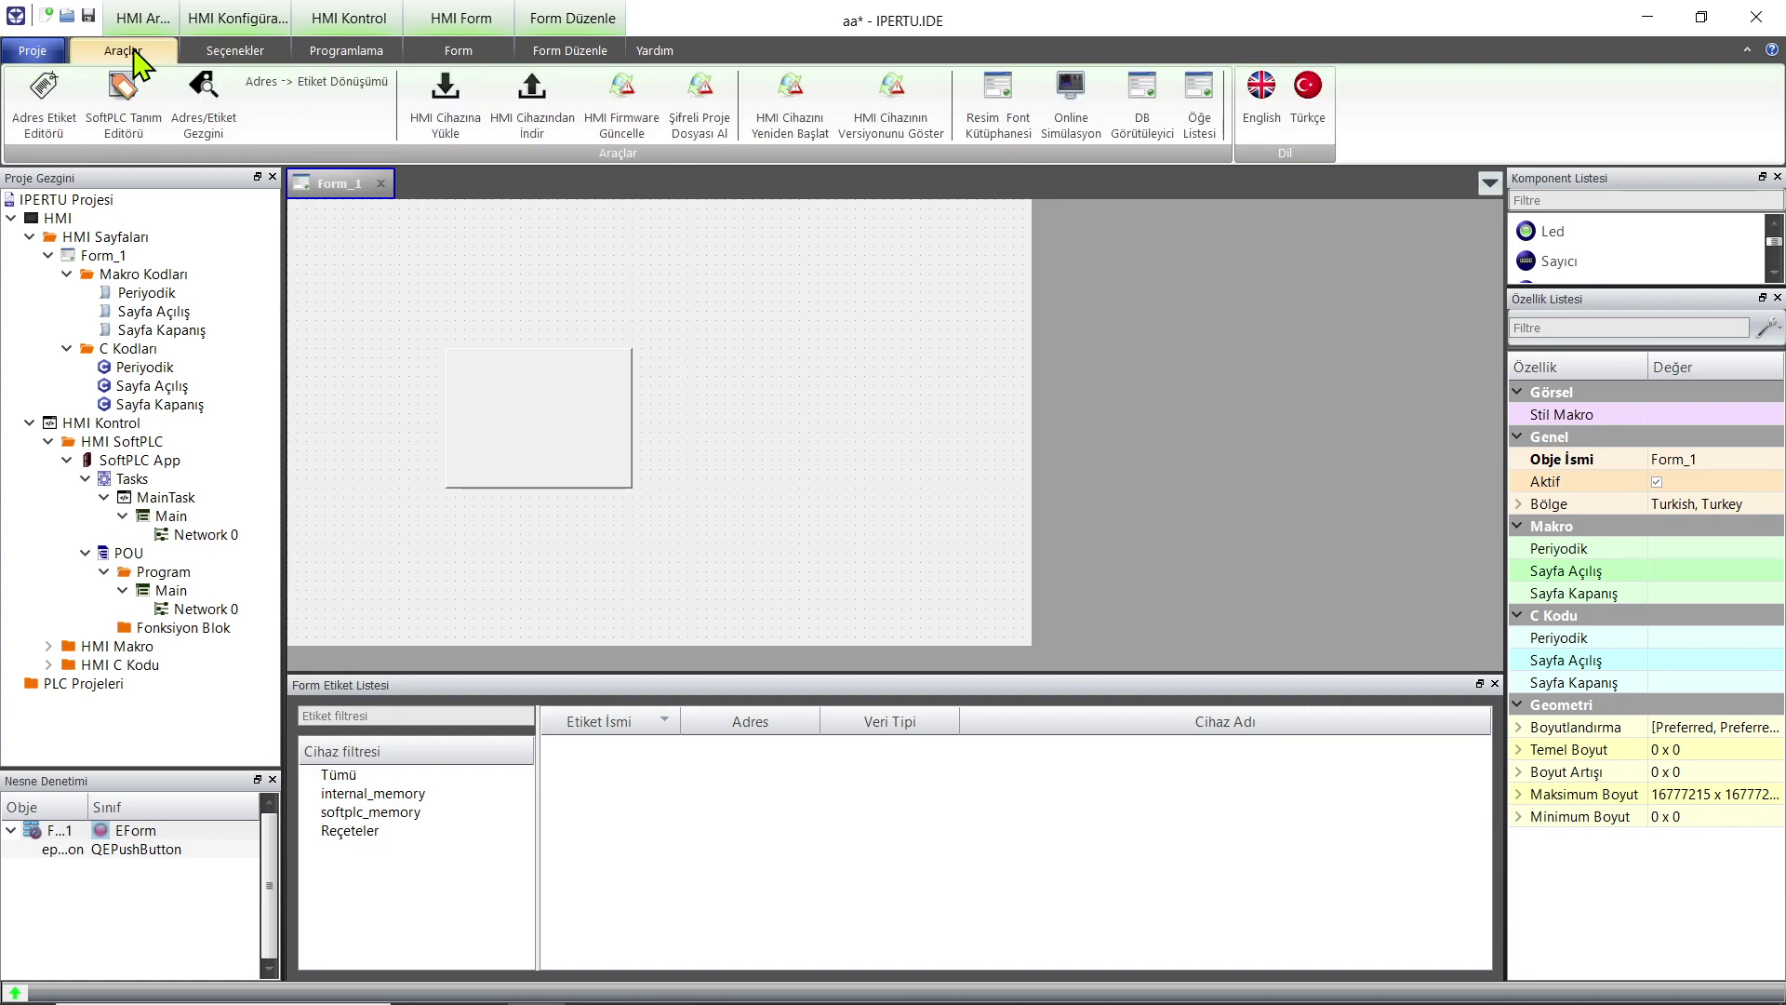
{"action": "left_click", "coordinate": [116, 127]}
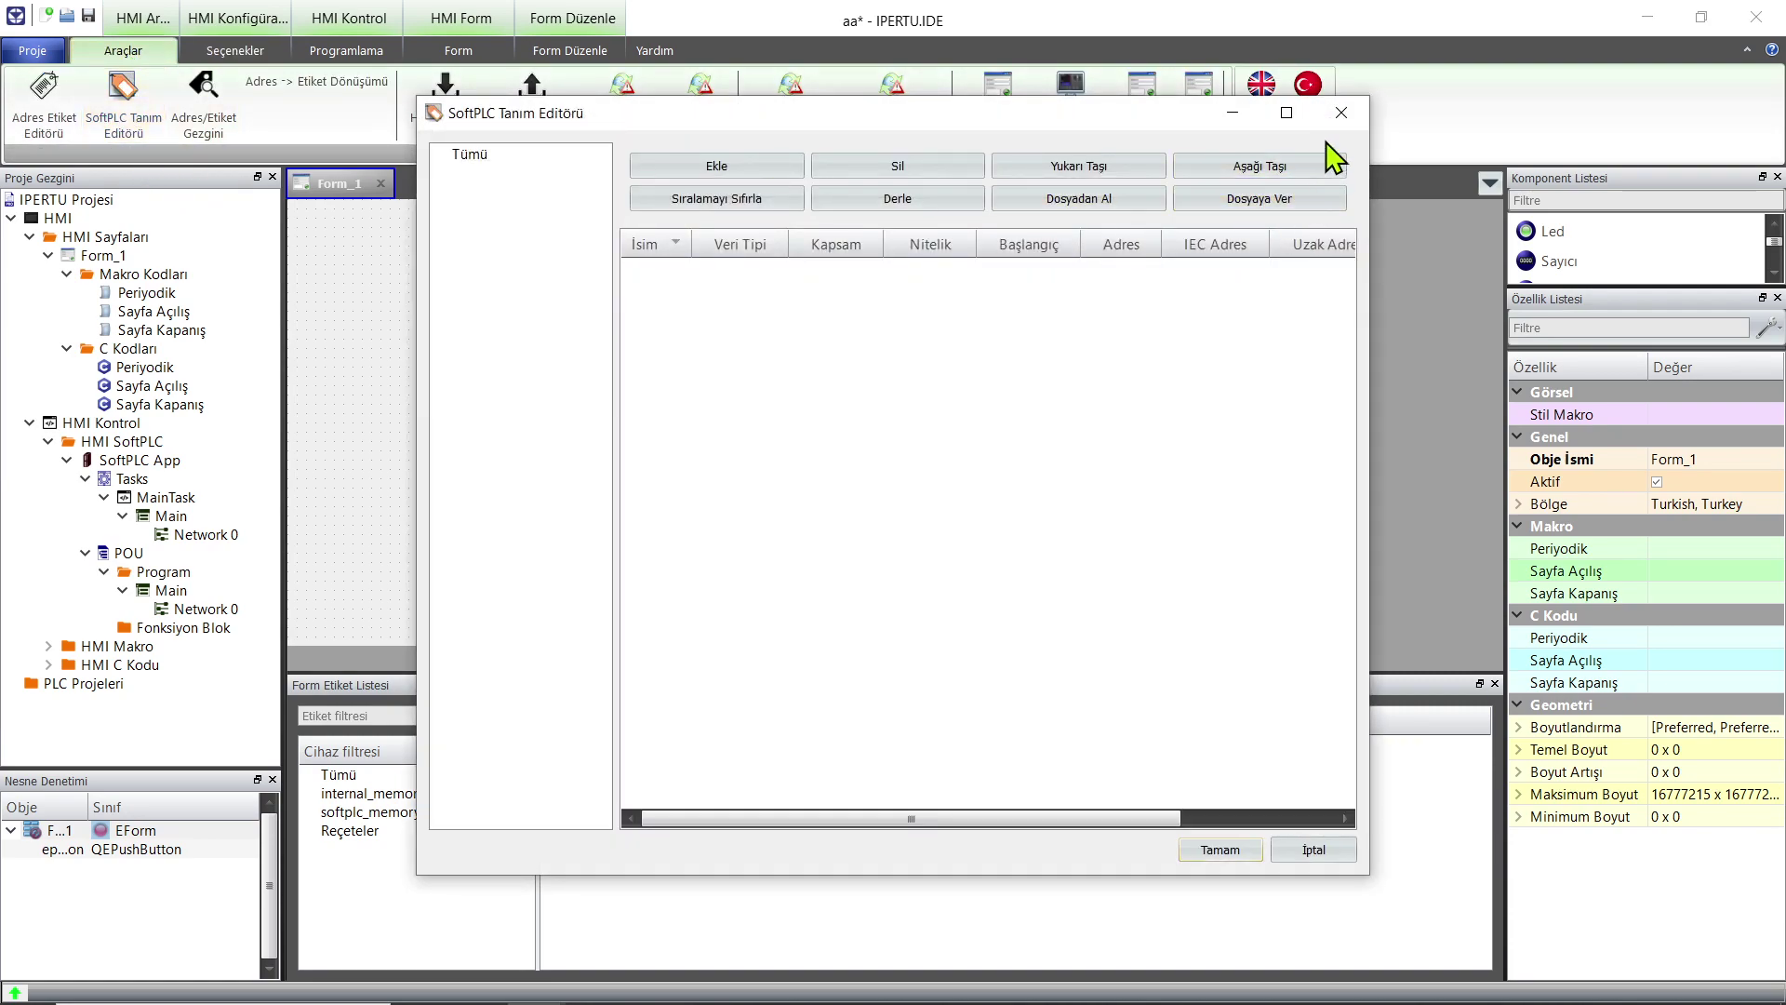
{"action": "left_click", "coordinate": [1341, 113]}
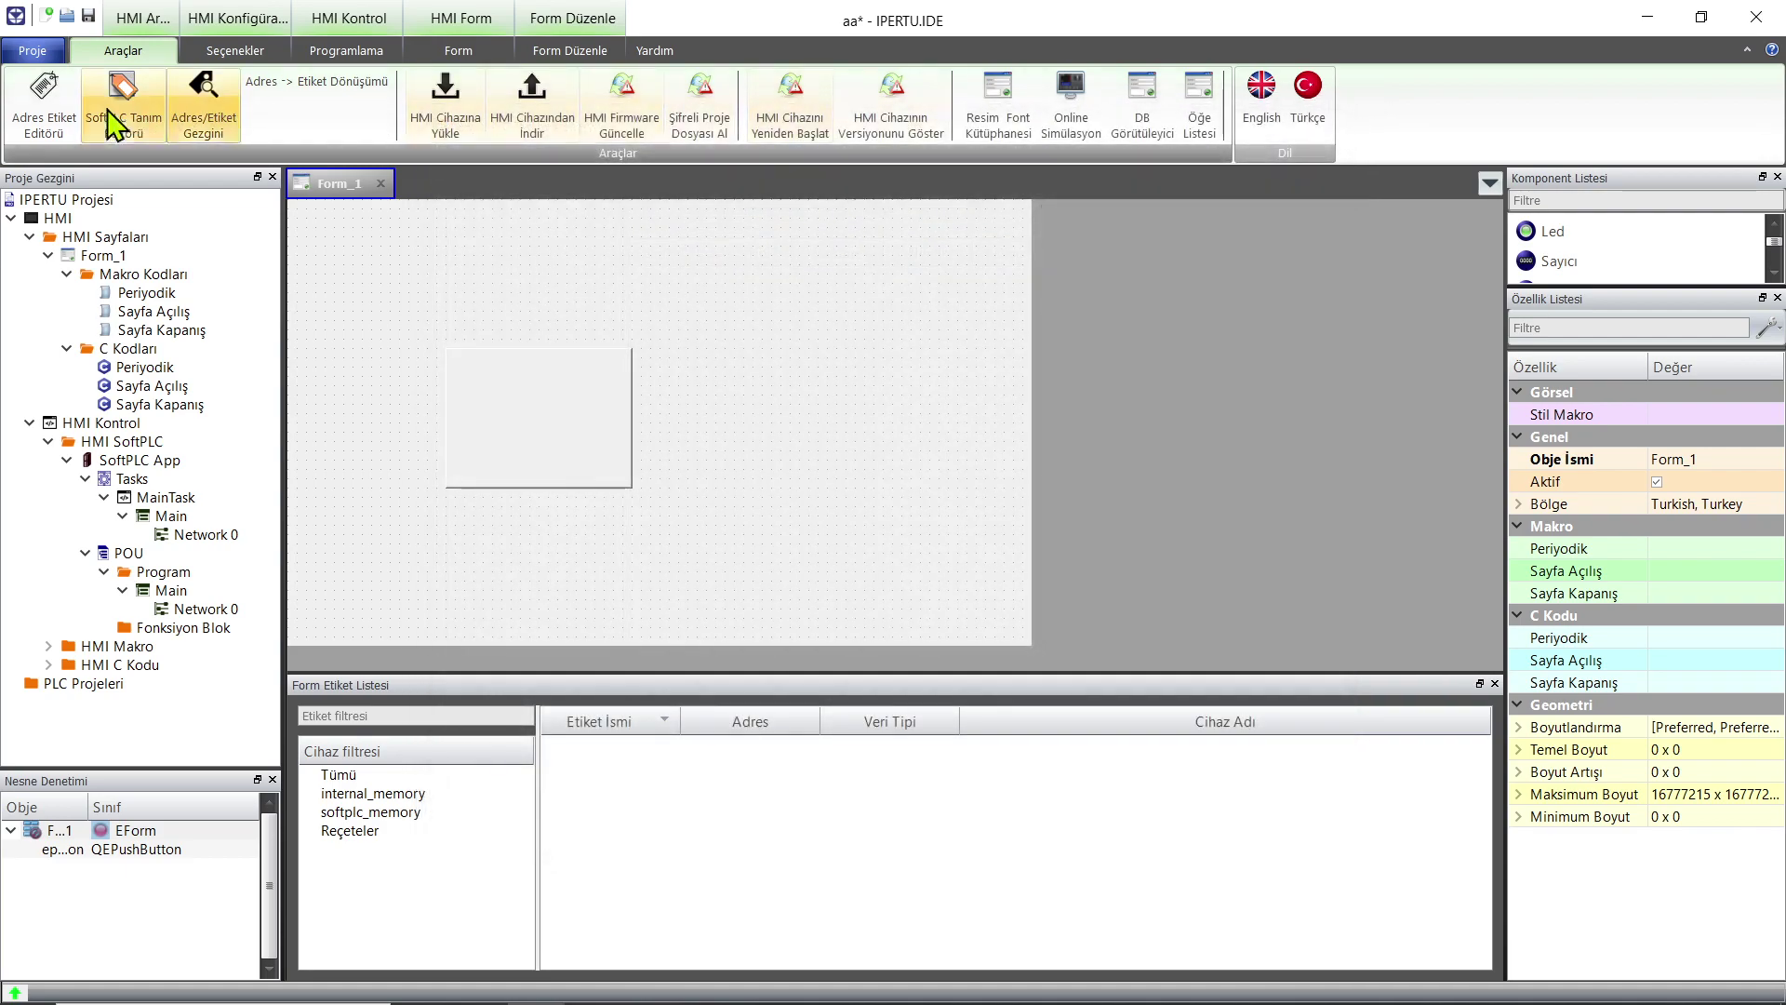
{"action": "left_click", "coordinate": [45, 98]}
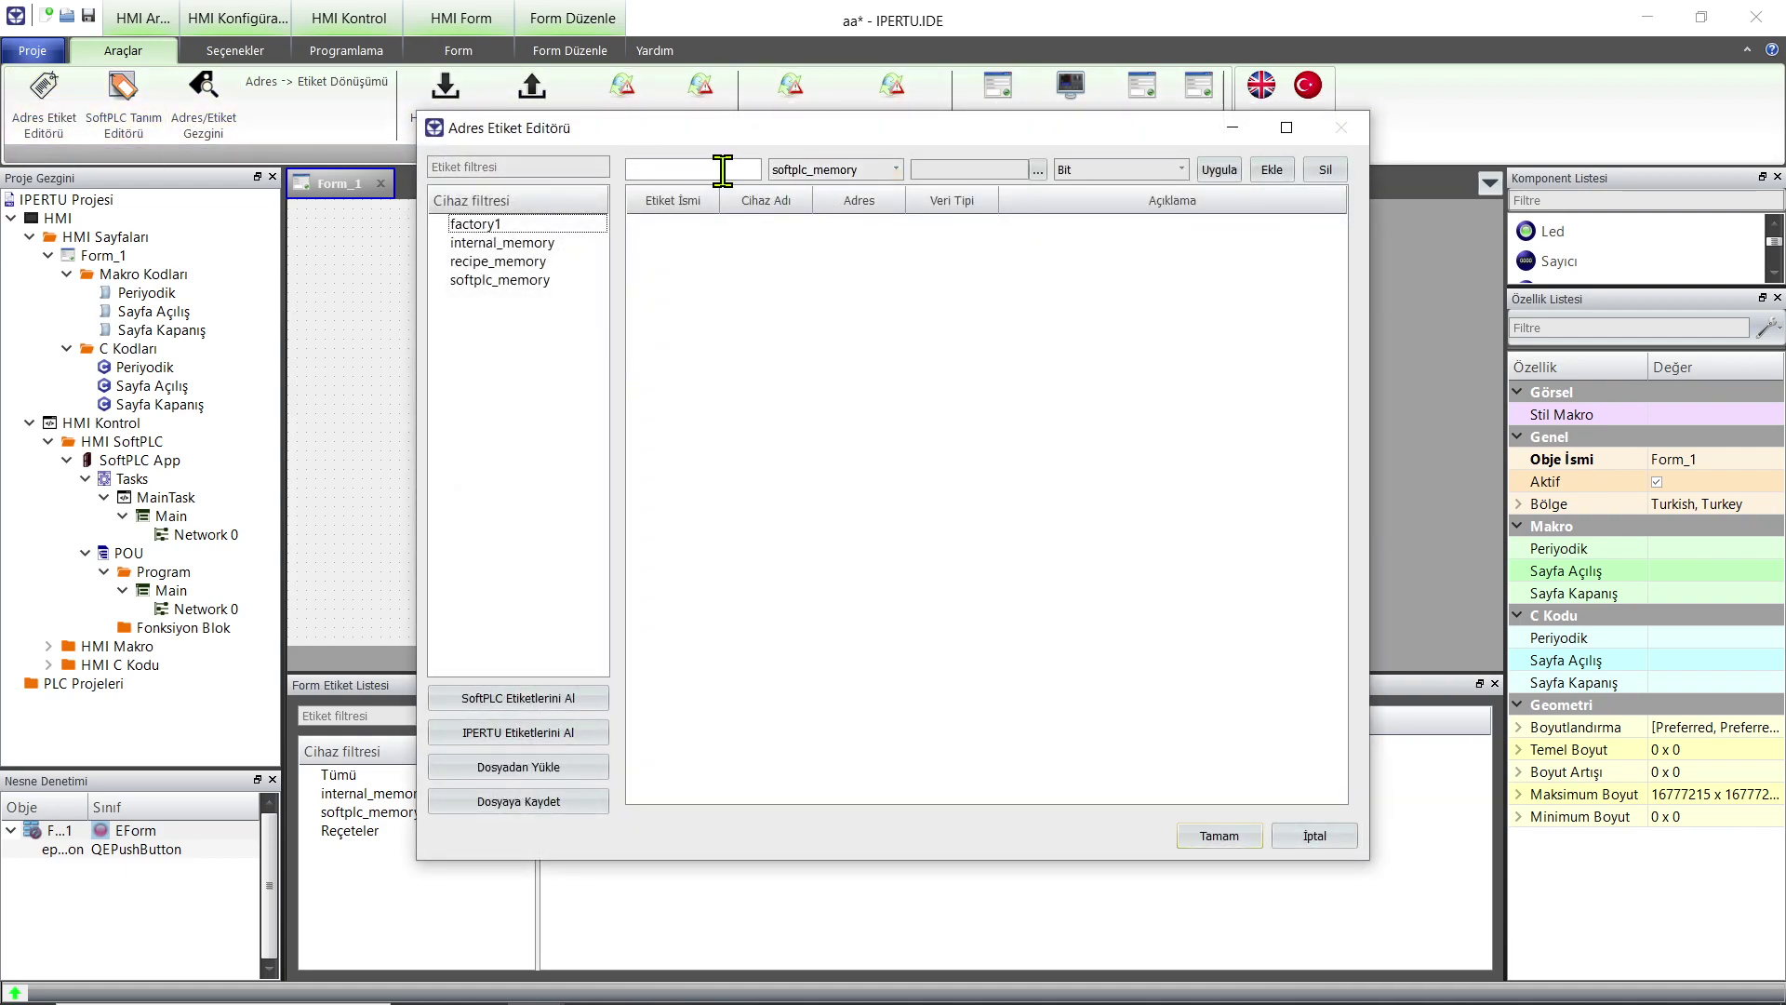
{"action": "left_click", "coordinate": [718, 164]}
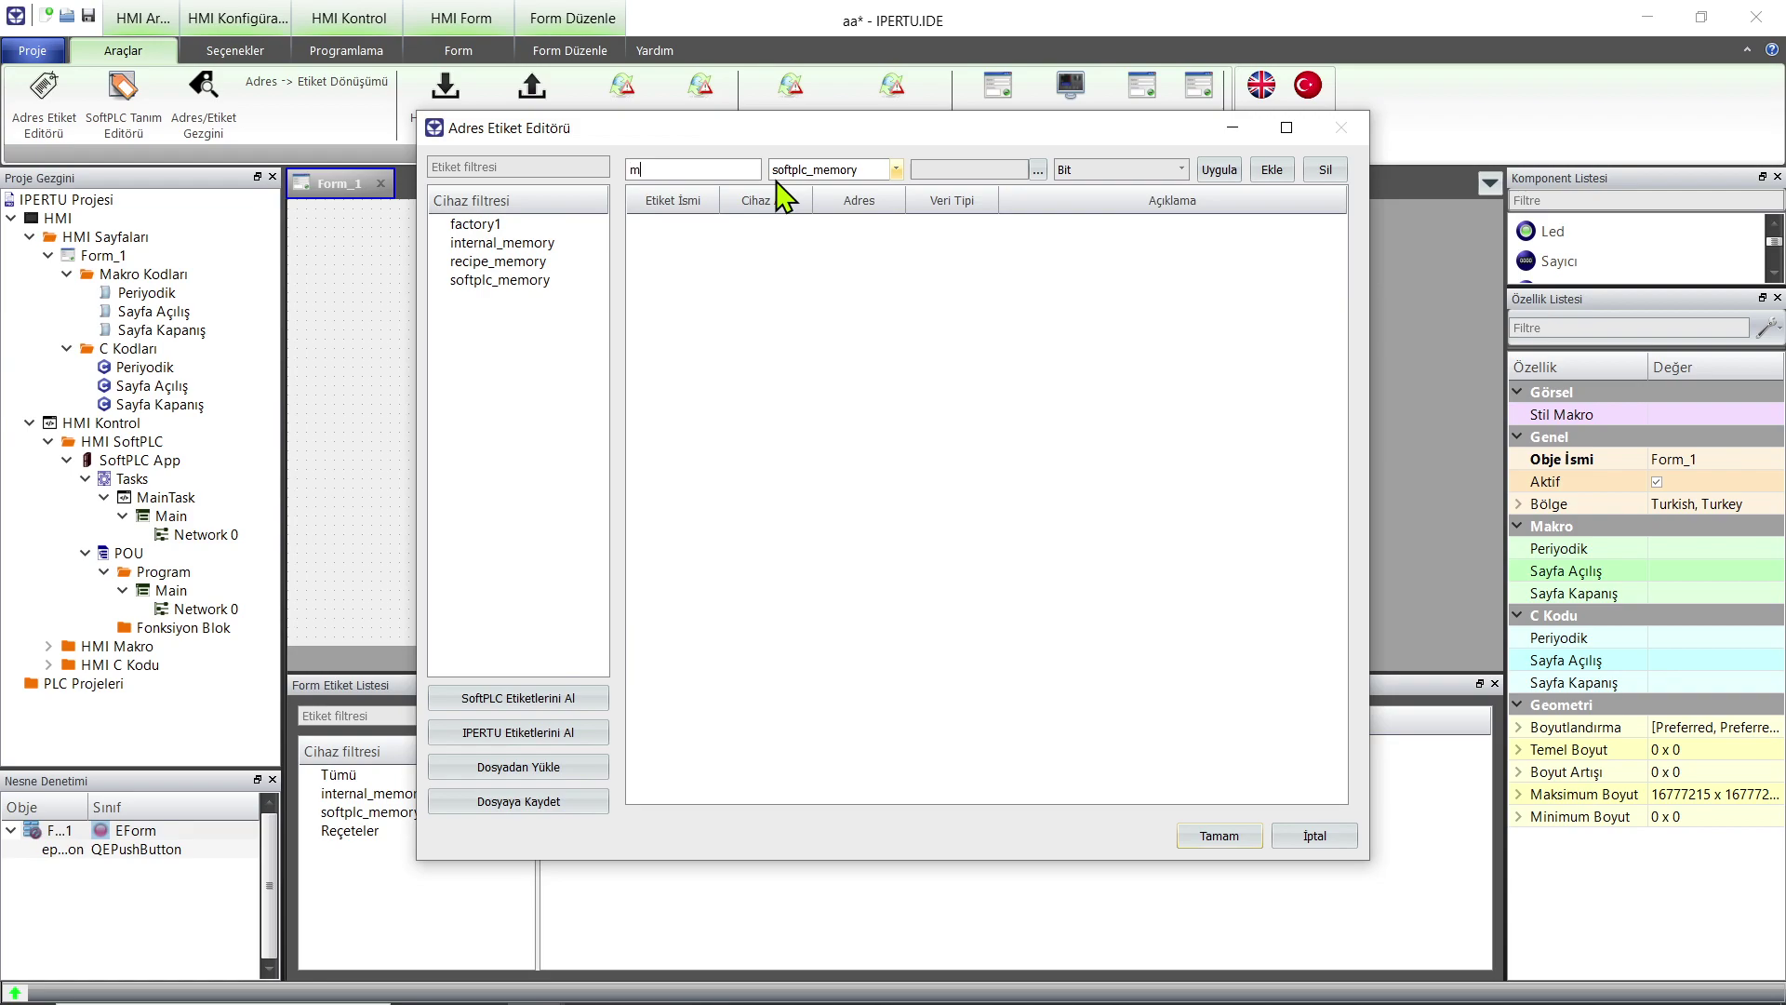
{"action": "left_click", "coordinate": [895, 170]}
{"action": "left_click", "coordinate": [870, 221]}
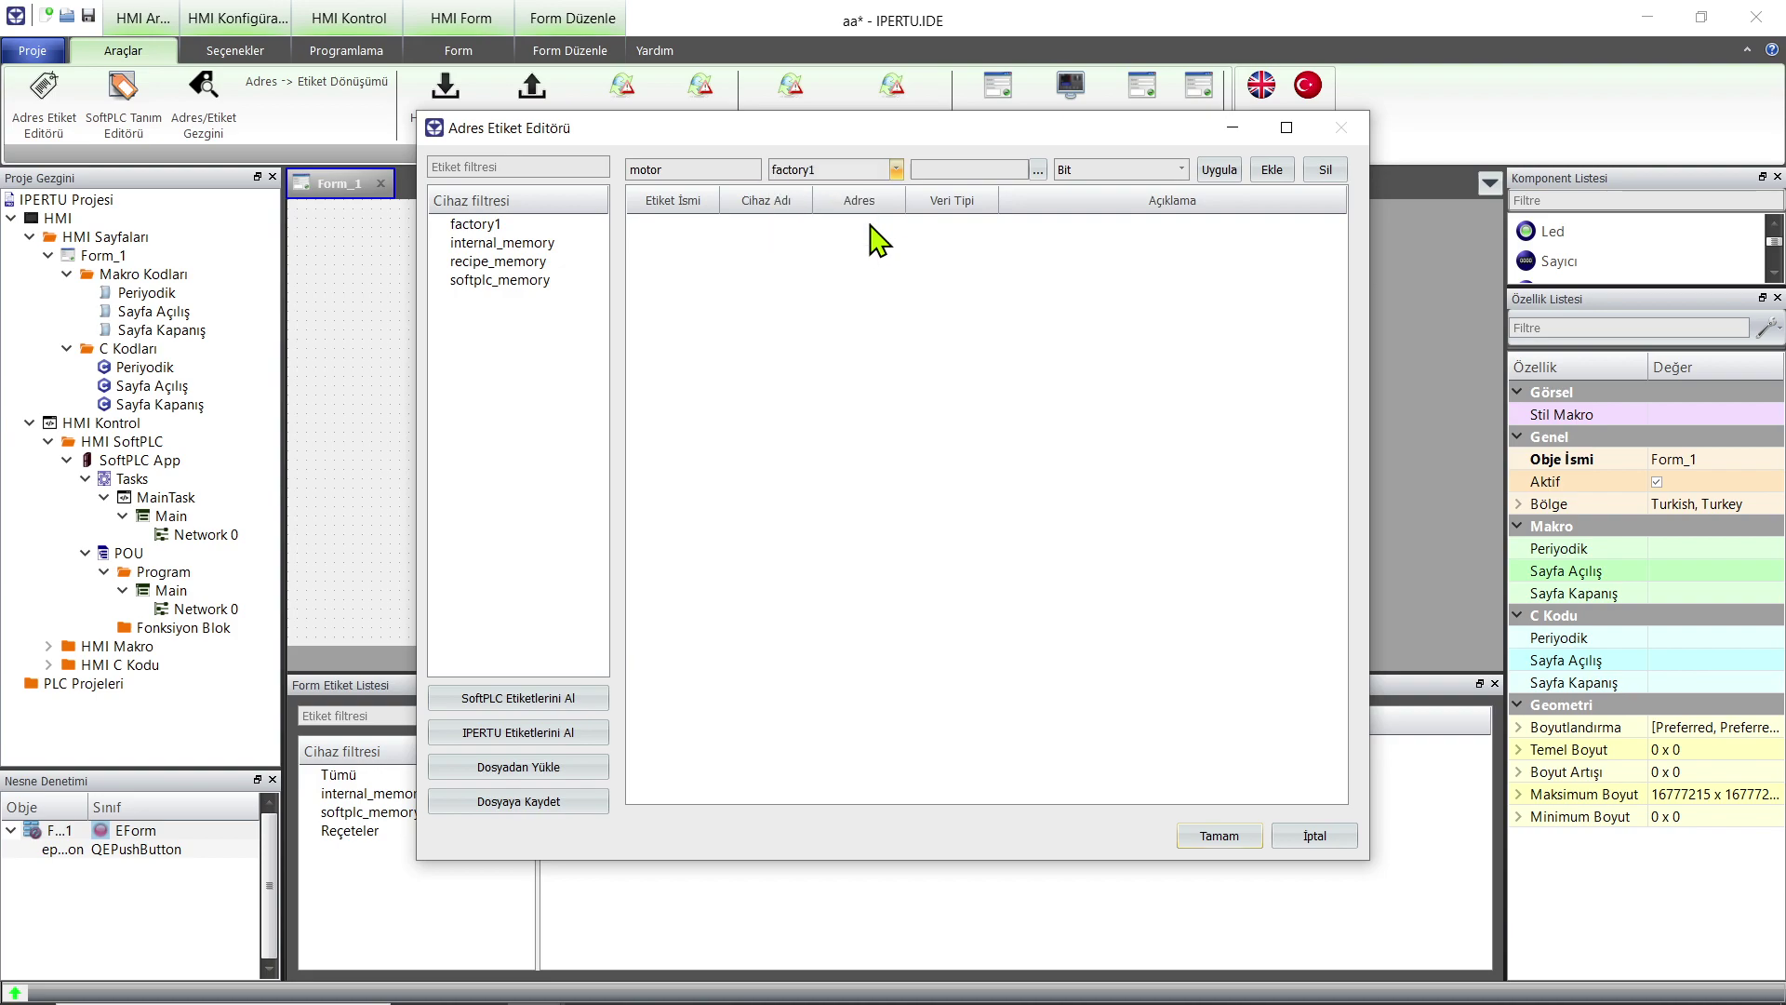
Set the motor tag's address to factory1, device type Discreate Output Coils, memory Bit, address 1.
{"action": "left_click", "coordinate": [1036, 171]}
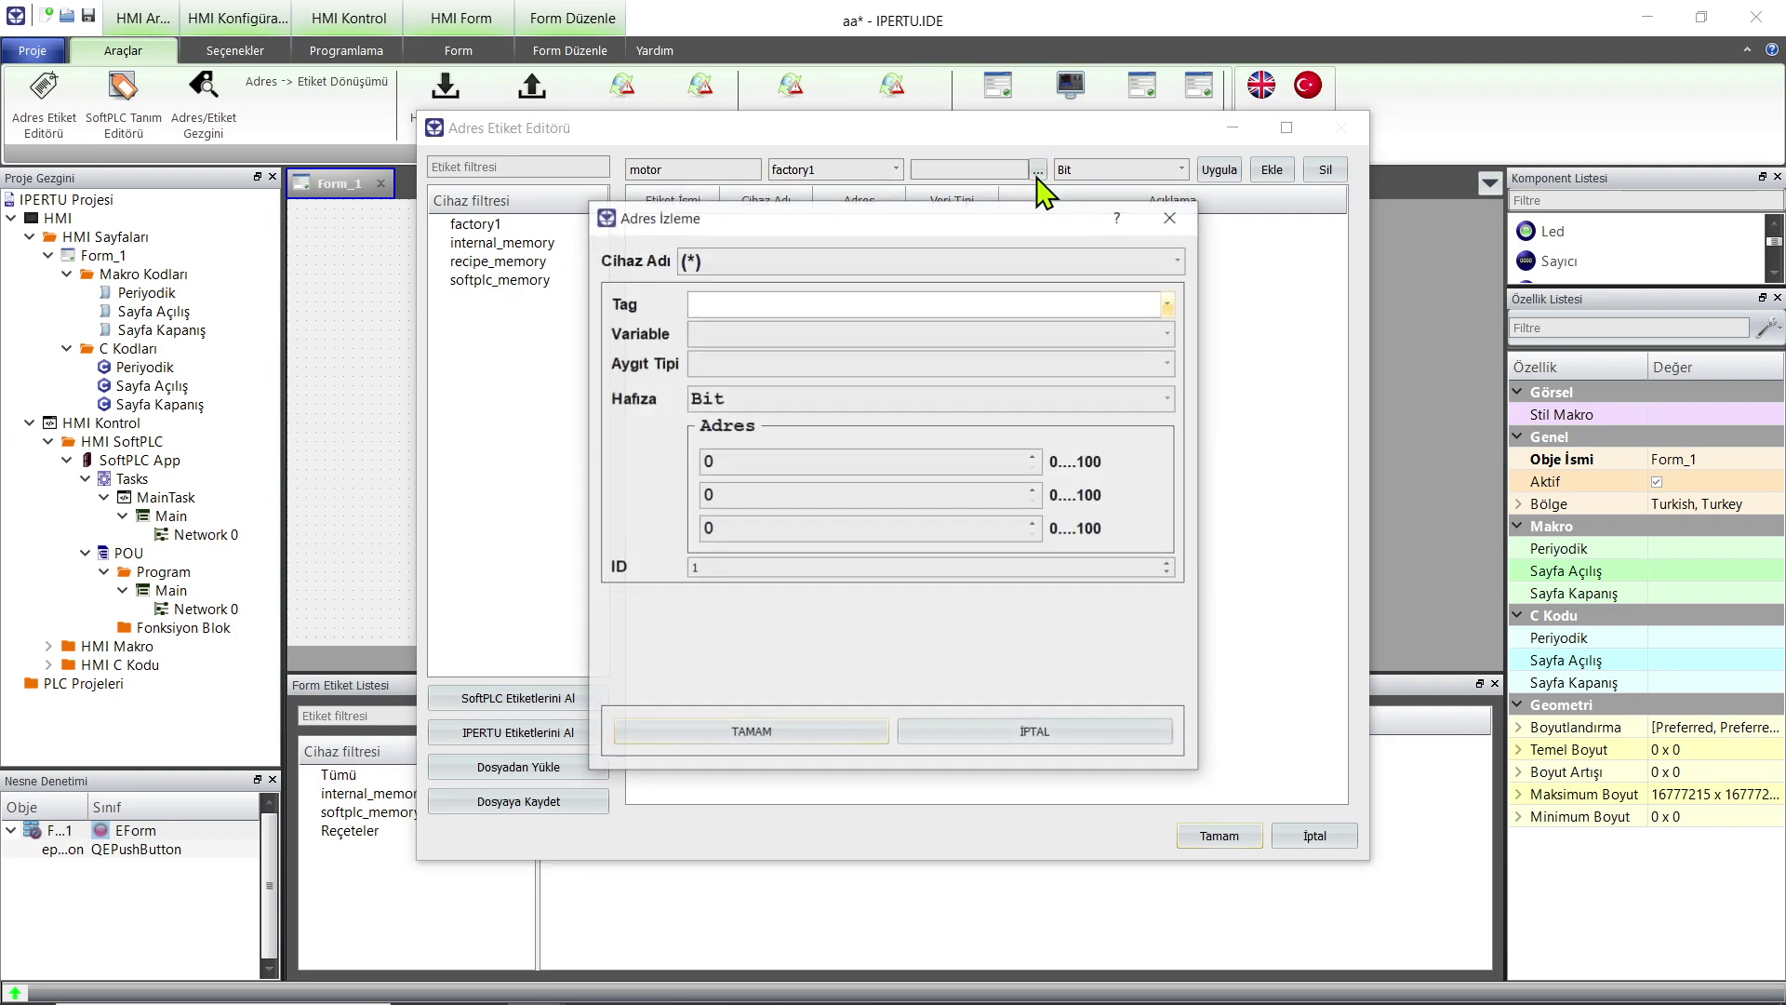
{"action": "left_click", "coordinate": [972, 261]}
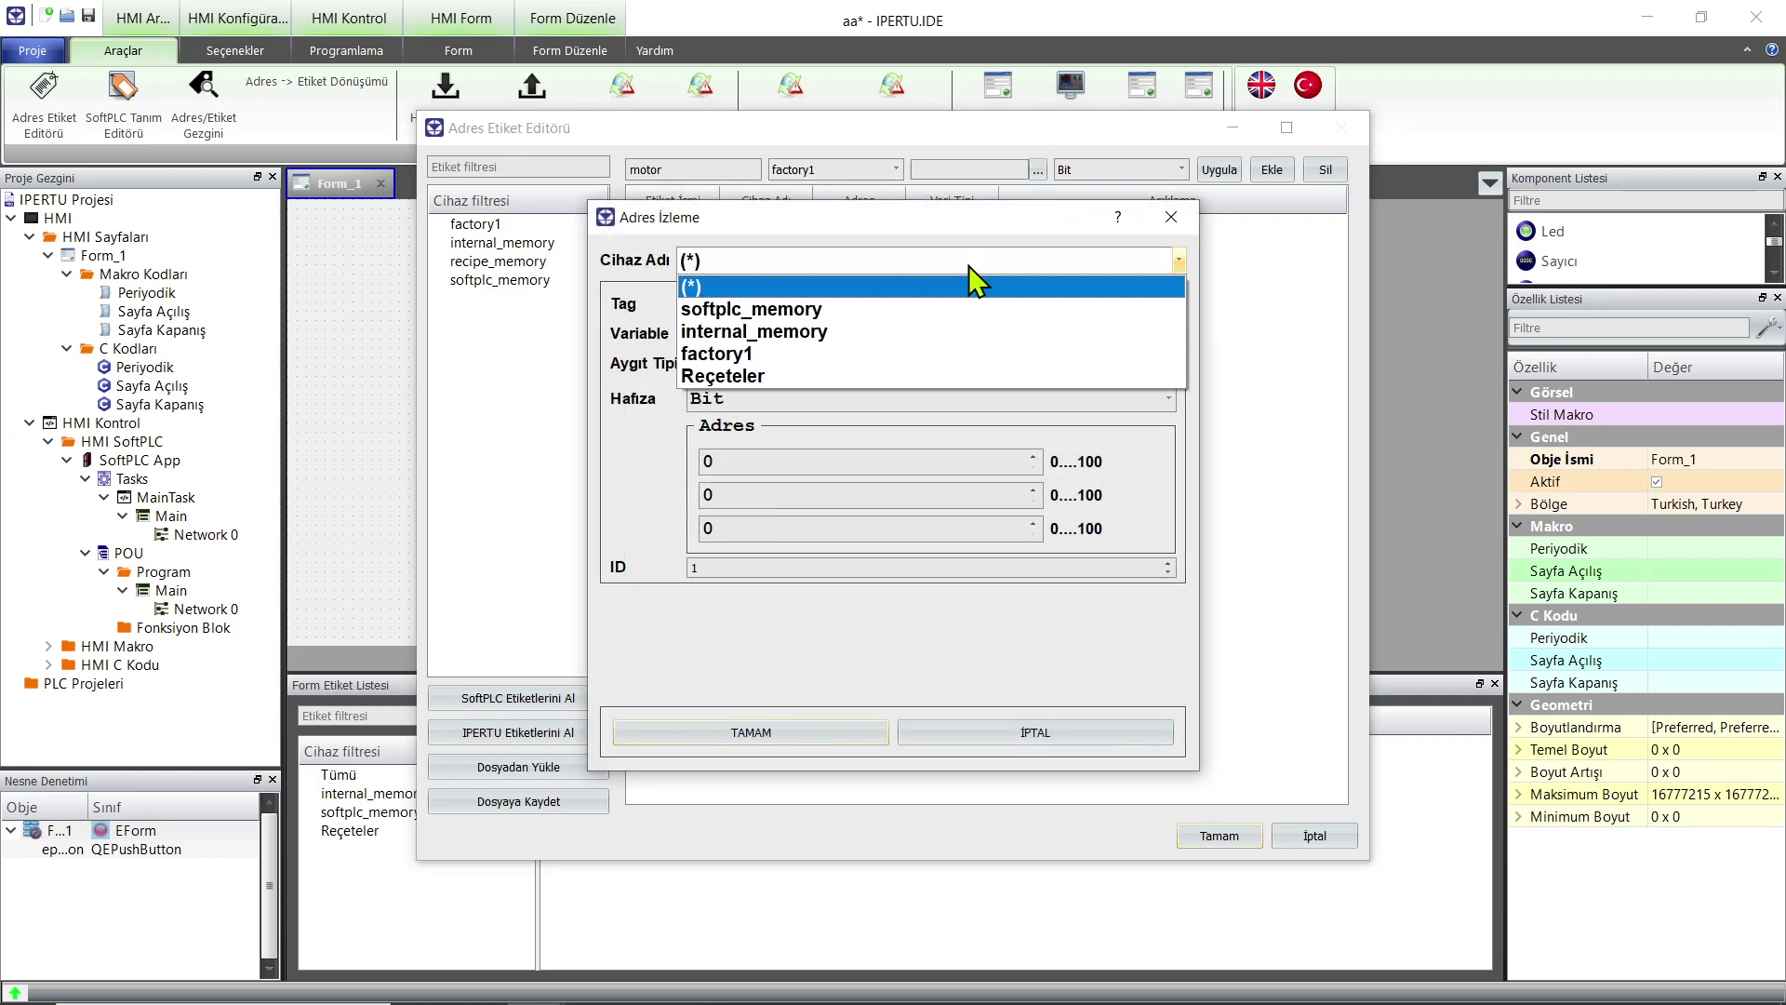
{"action": "left_click", "coordinate": [857, 355]}
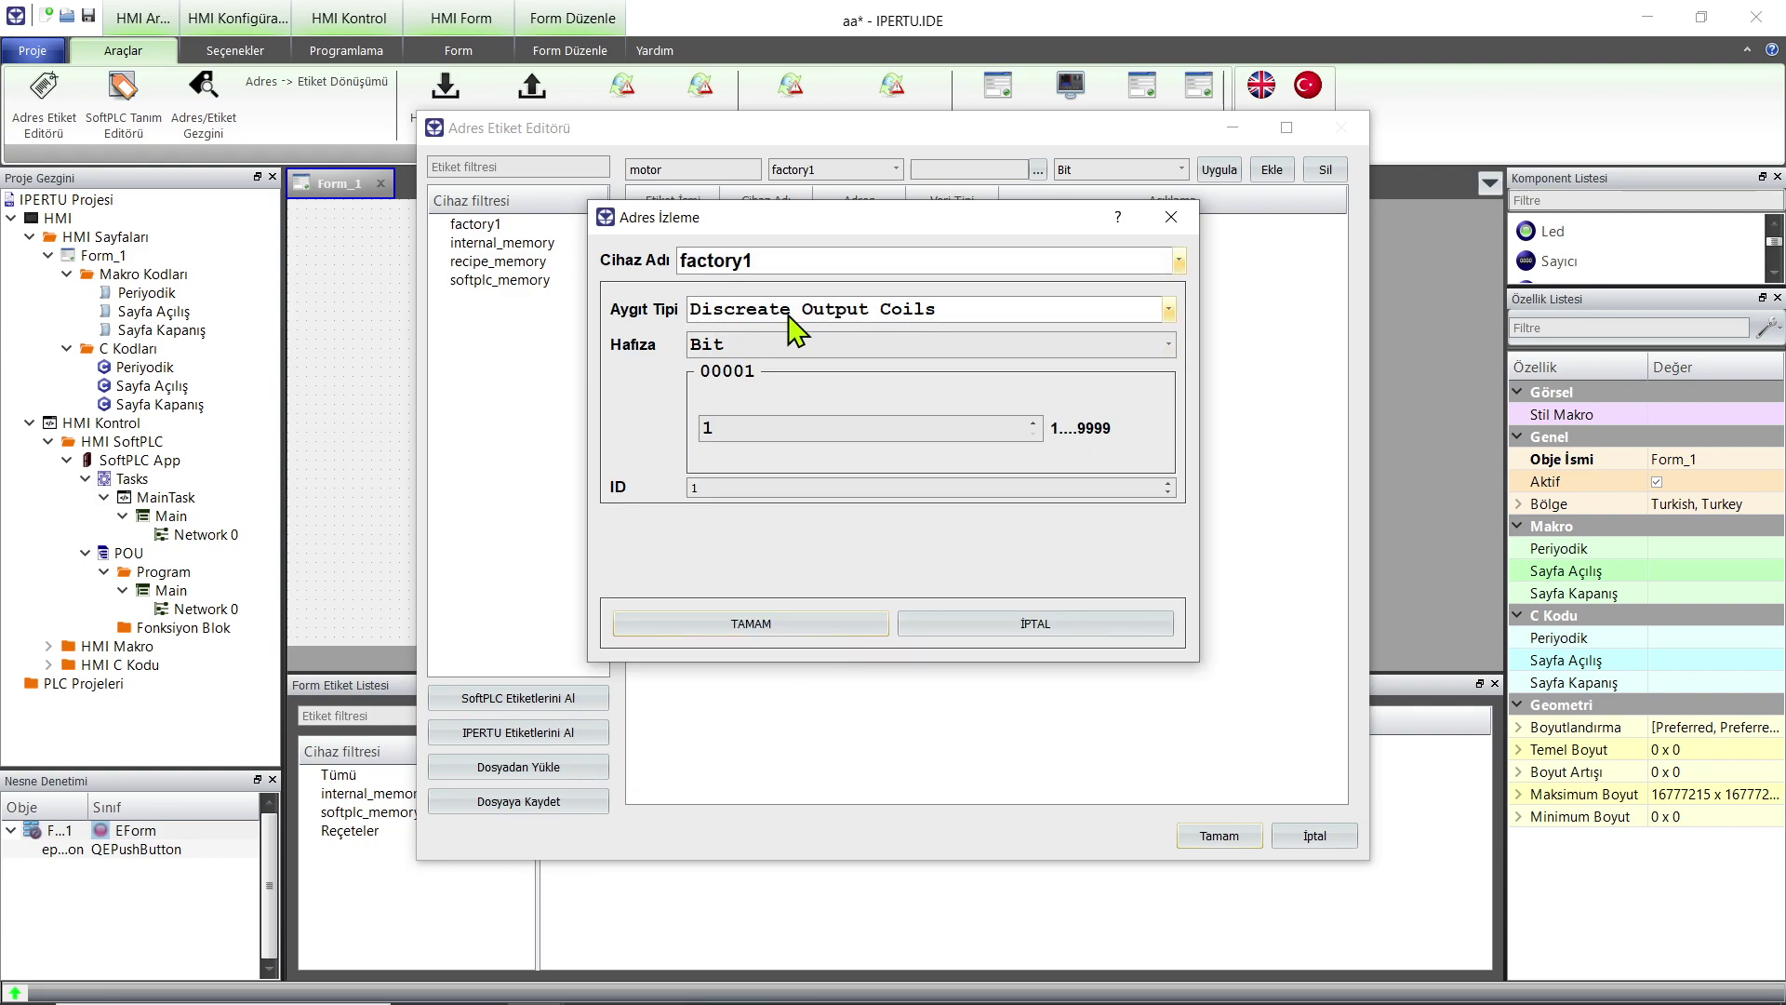
{"action": "left_click", "coordinate": [827, 314]}
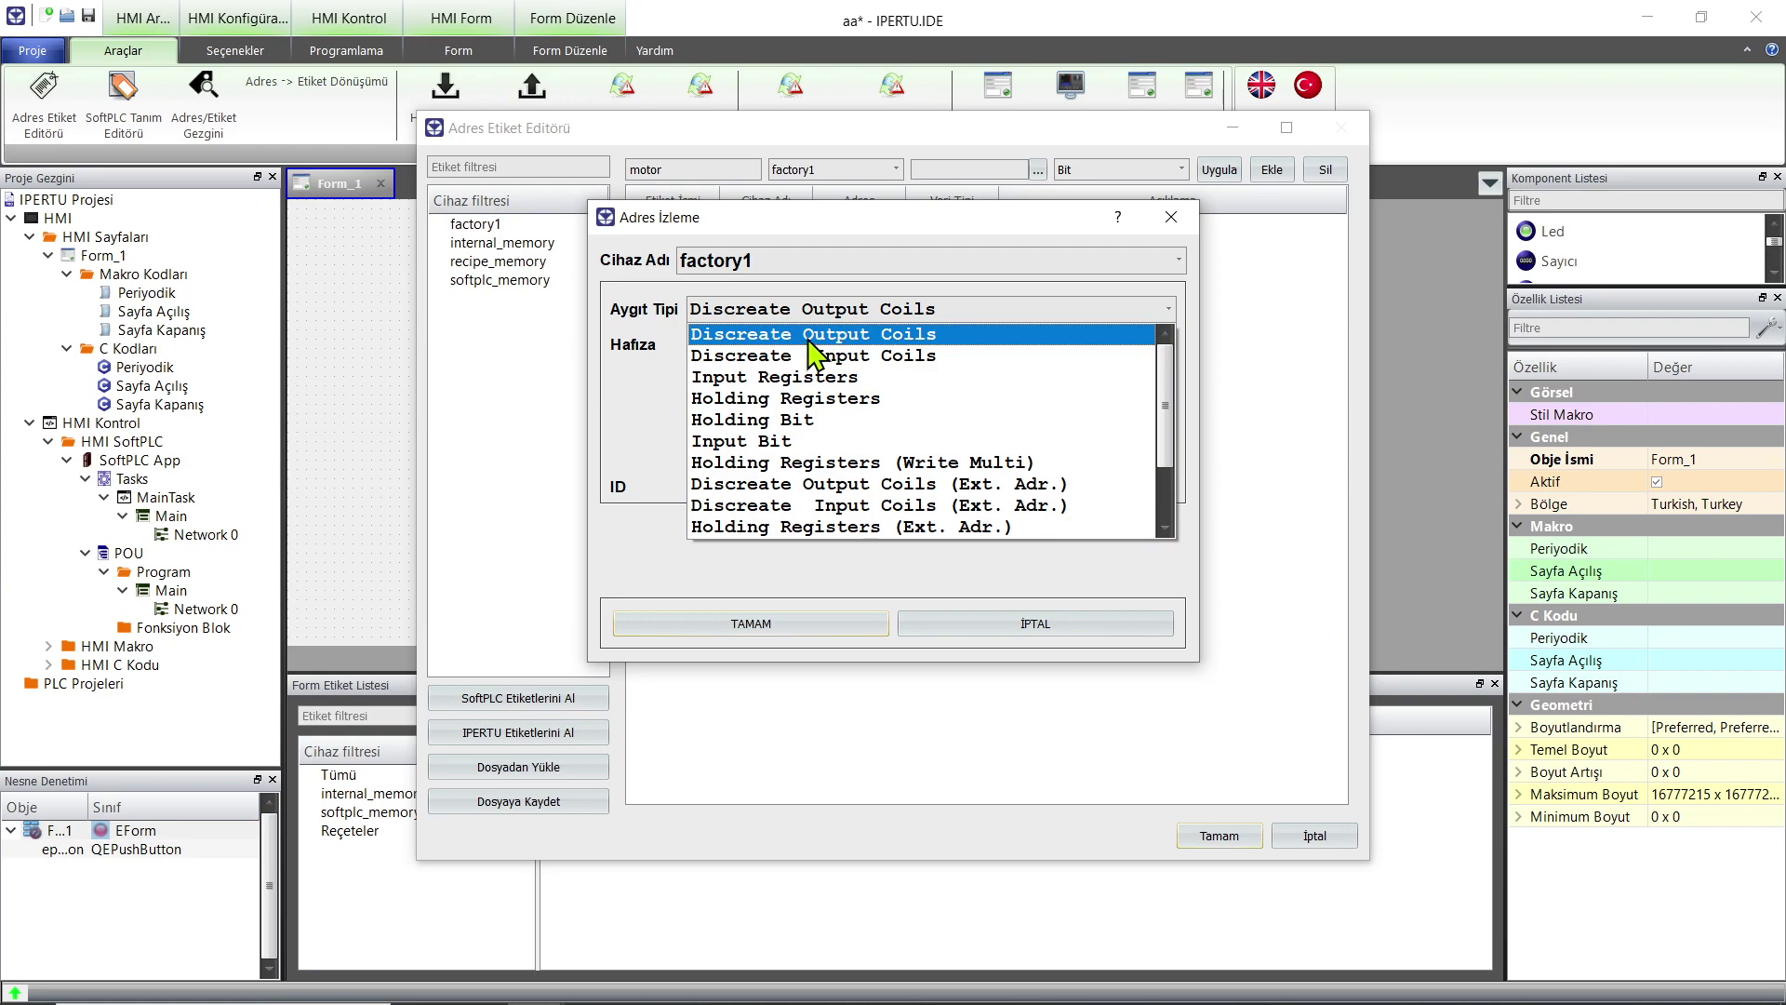
{"action": "left_click", "coordinate": [930, 336]}
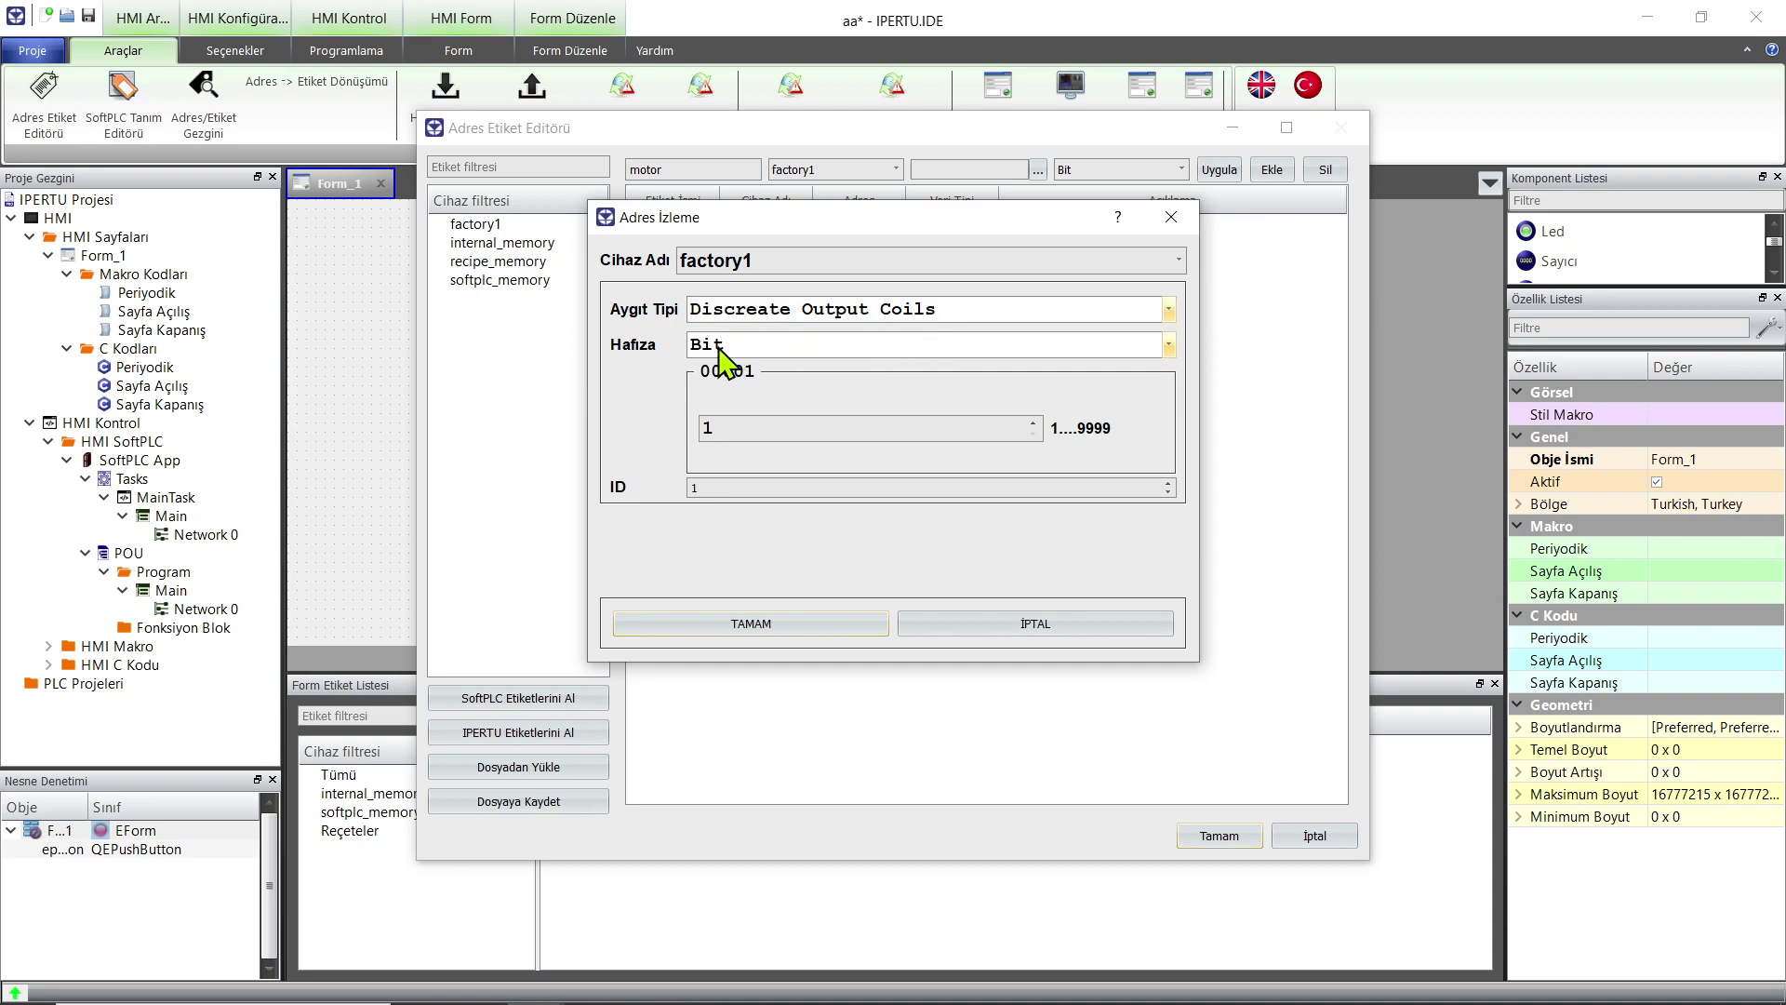
{"action": "left_click", "coordinate": [708, 428]}
{"action": "key", "text": "BackSpace"}
{"action": "type", "text": "1"}
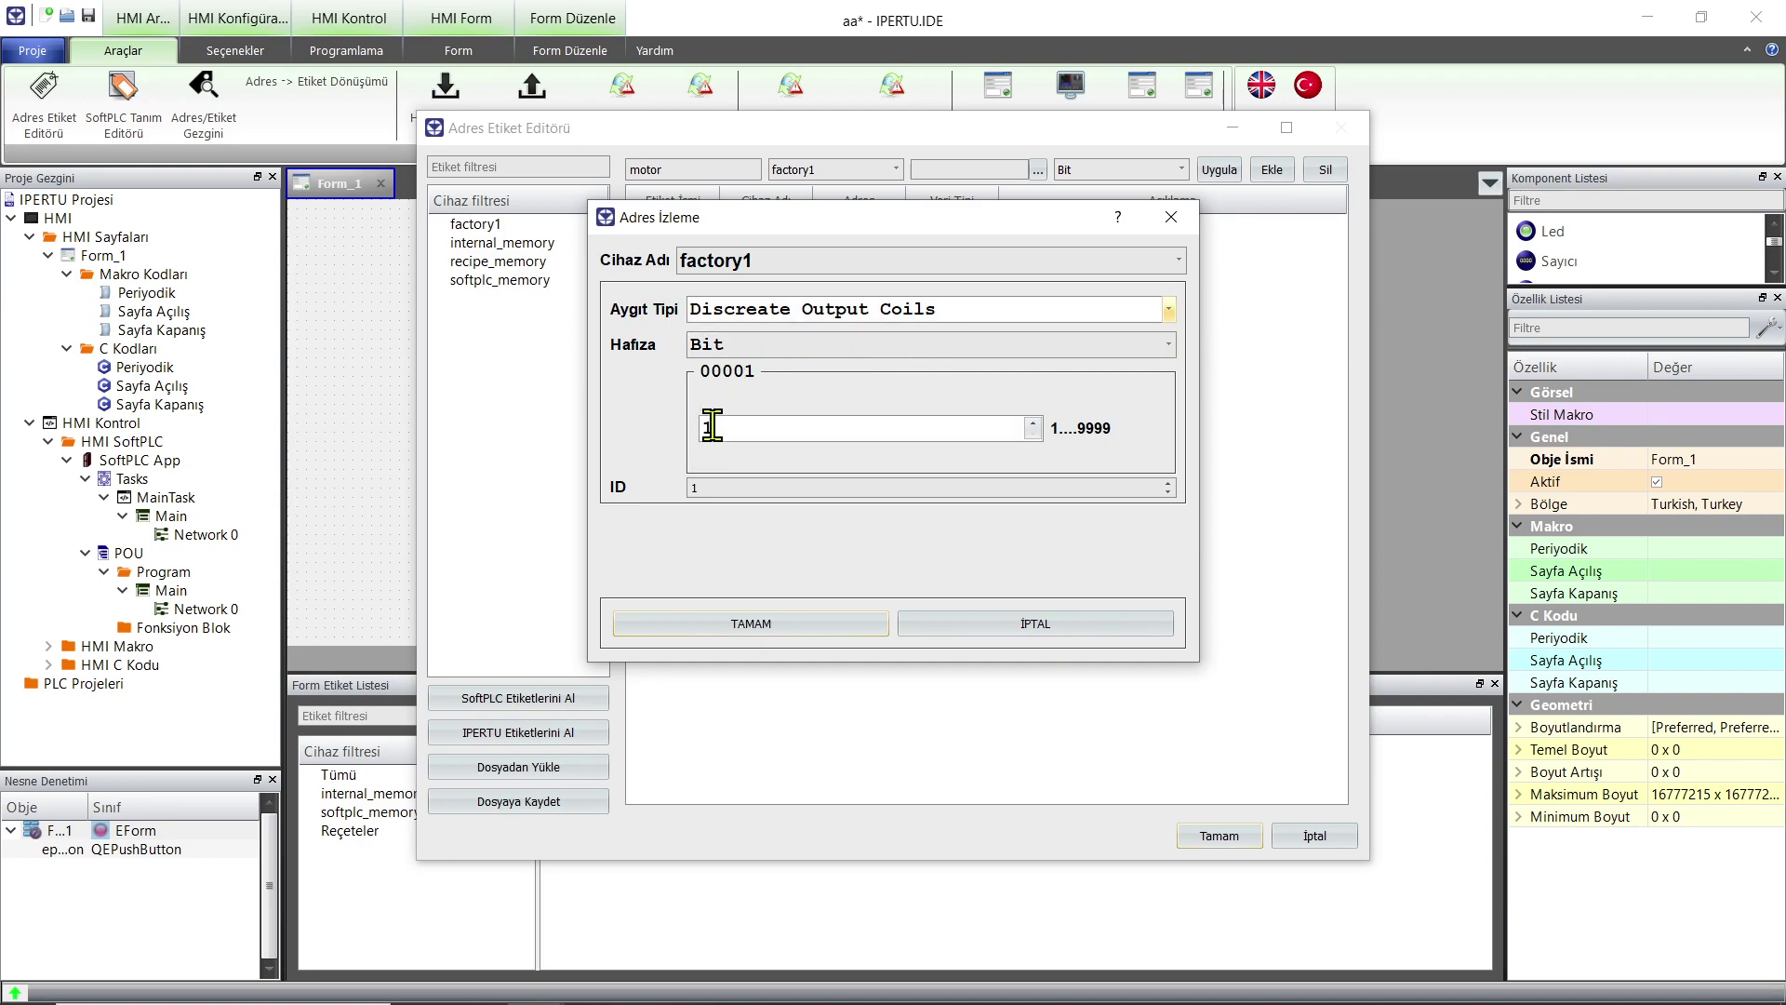
{"action": "left_click", "coordinate": [753, 625]}
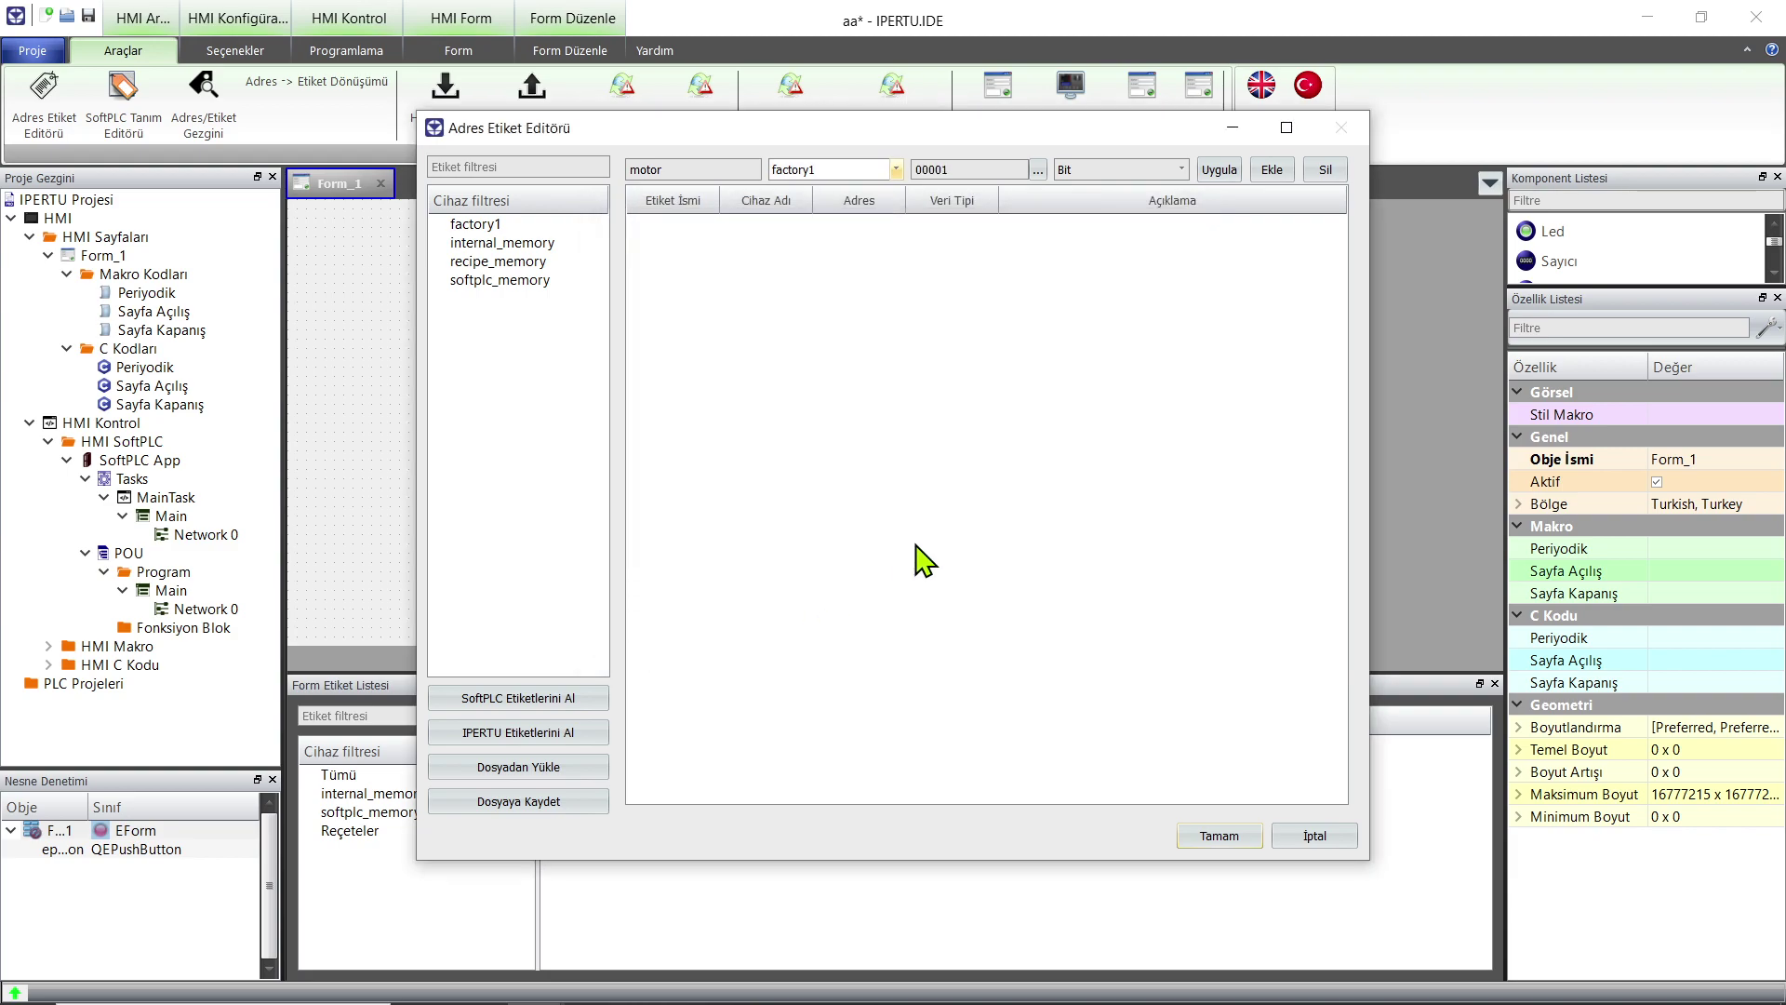
Keep Bit as the motor tag's data type, add the tag to the list and accept the tag editor.
{"action": "left_click", "coordinate": [1181, 169]}
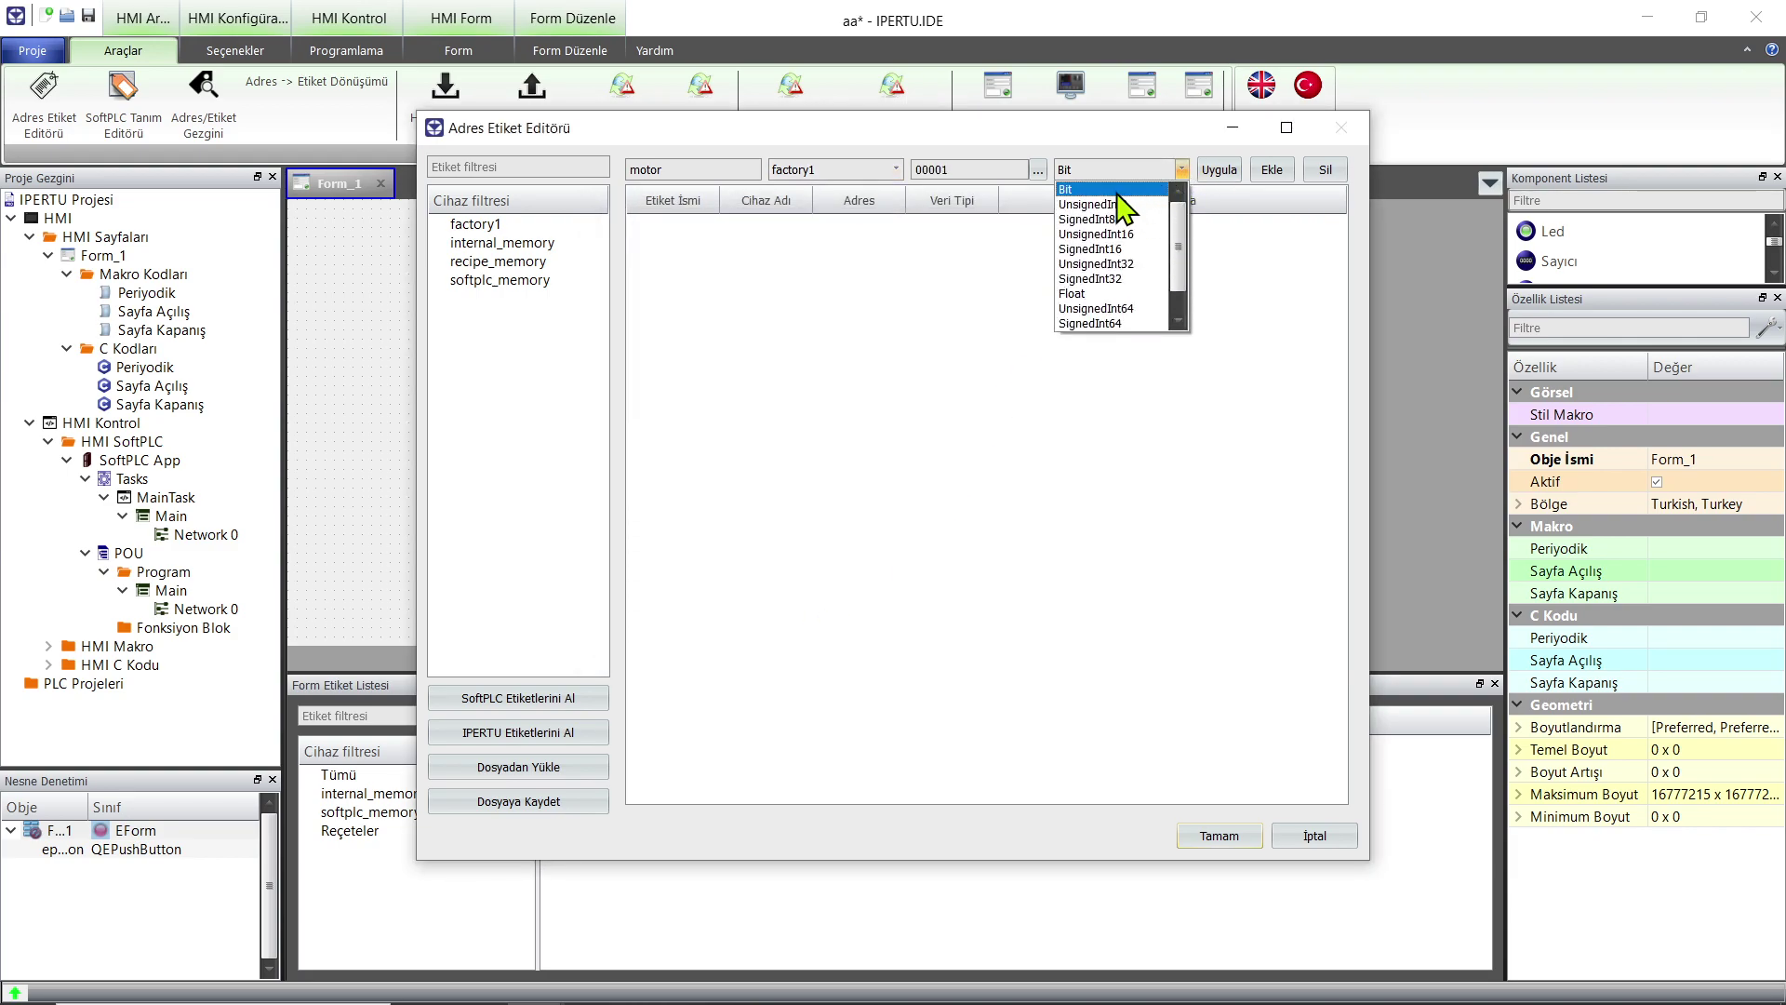
{"action": "key", "text": "Escape"}
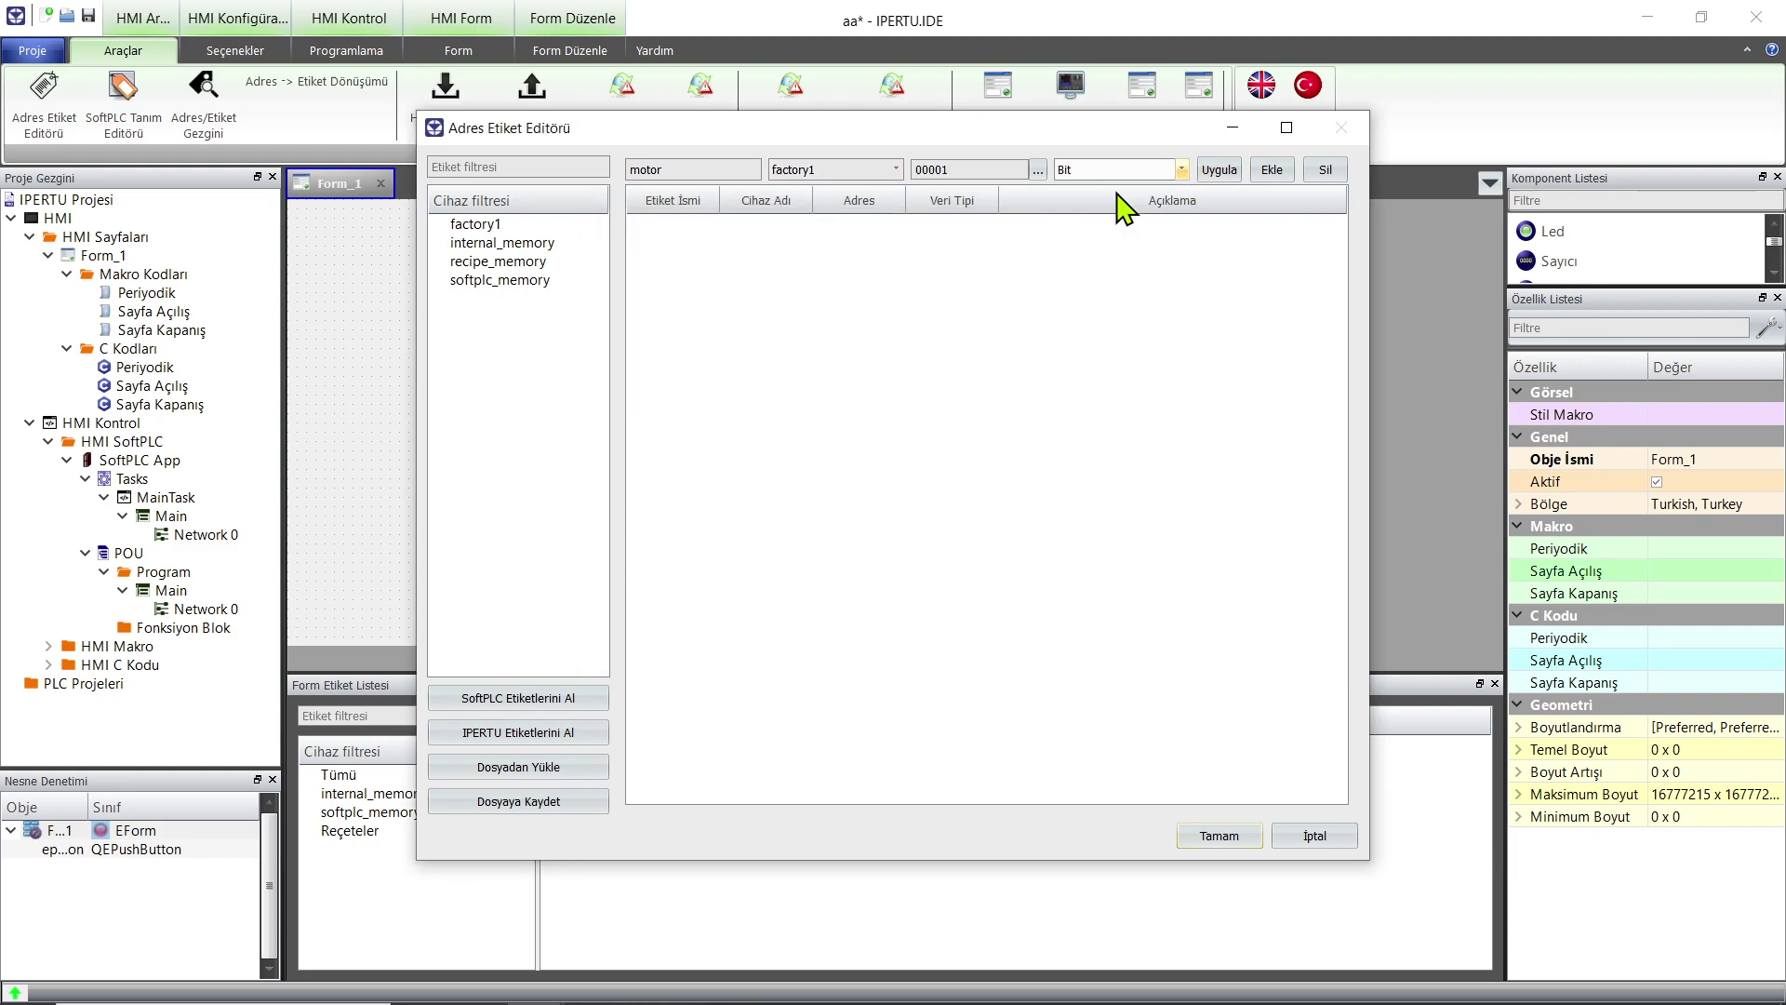
{"action": "left_click", "coordinate": [1273, 173]}
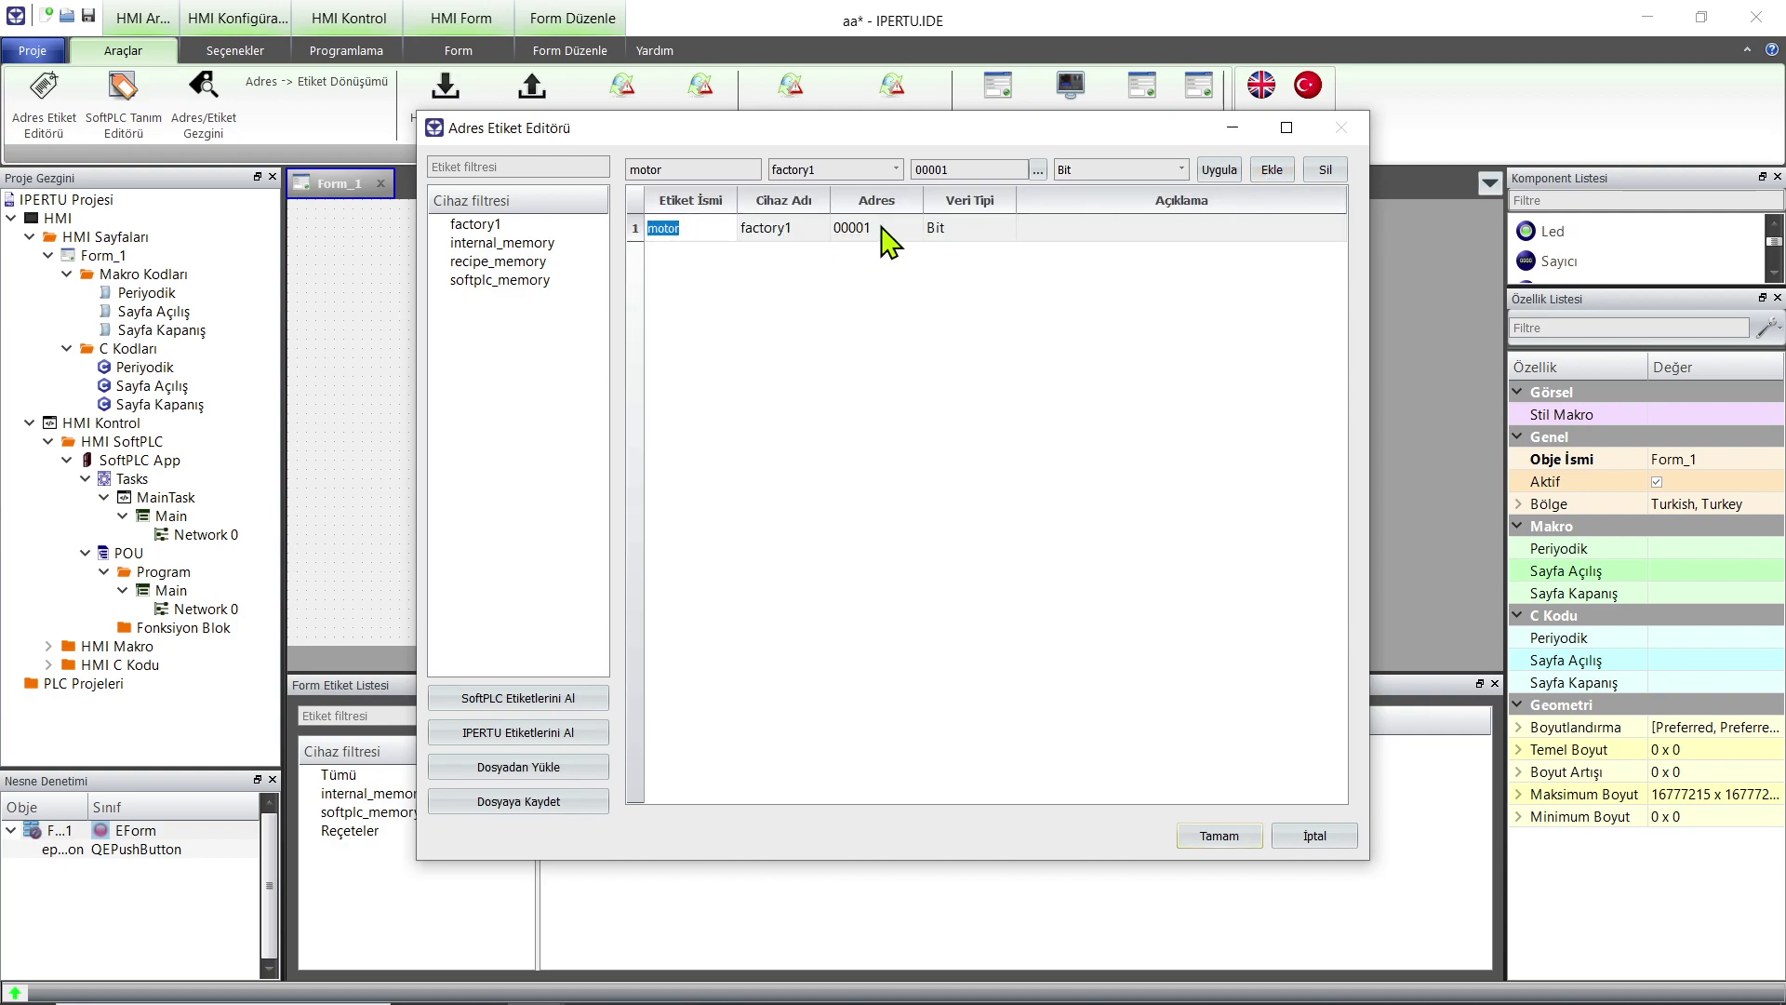
{"action": "left_click", "coordinate": [1230, 838]}
Set the push button's write address to the motor tag.
{"action": "left_click", "coordinate": [1230, 837]}
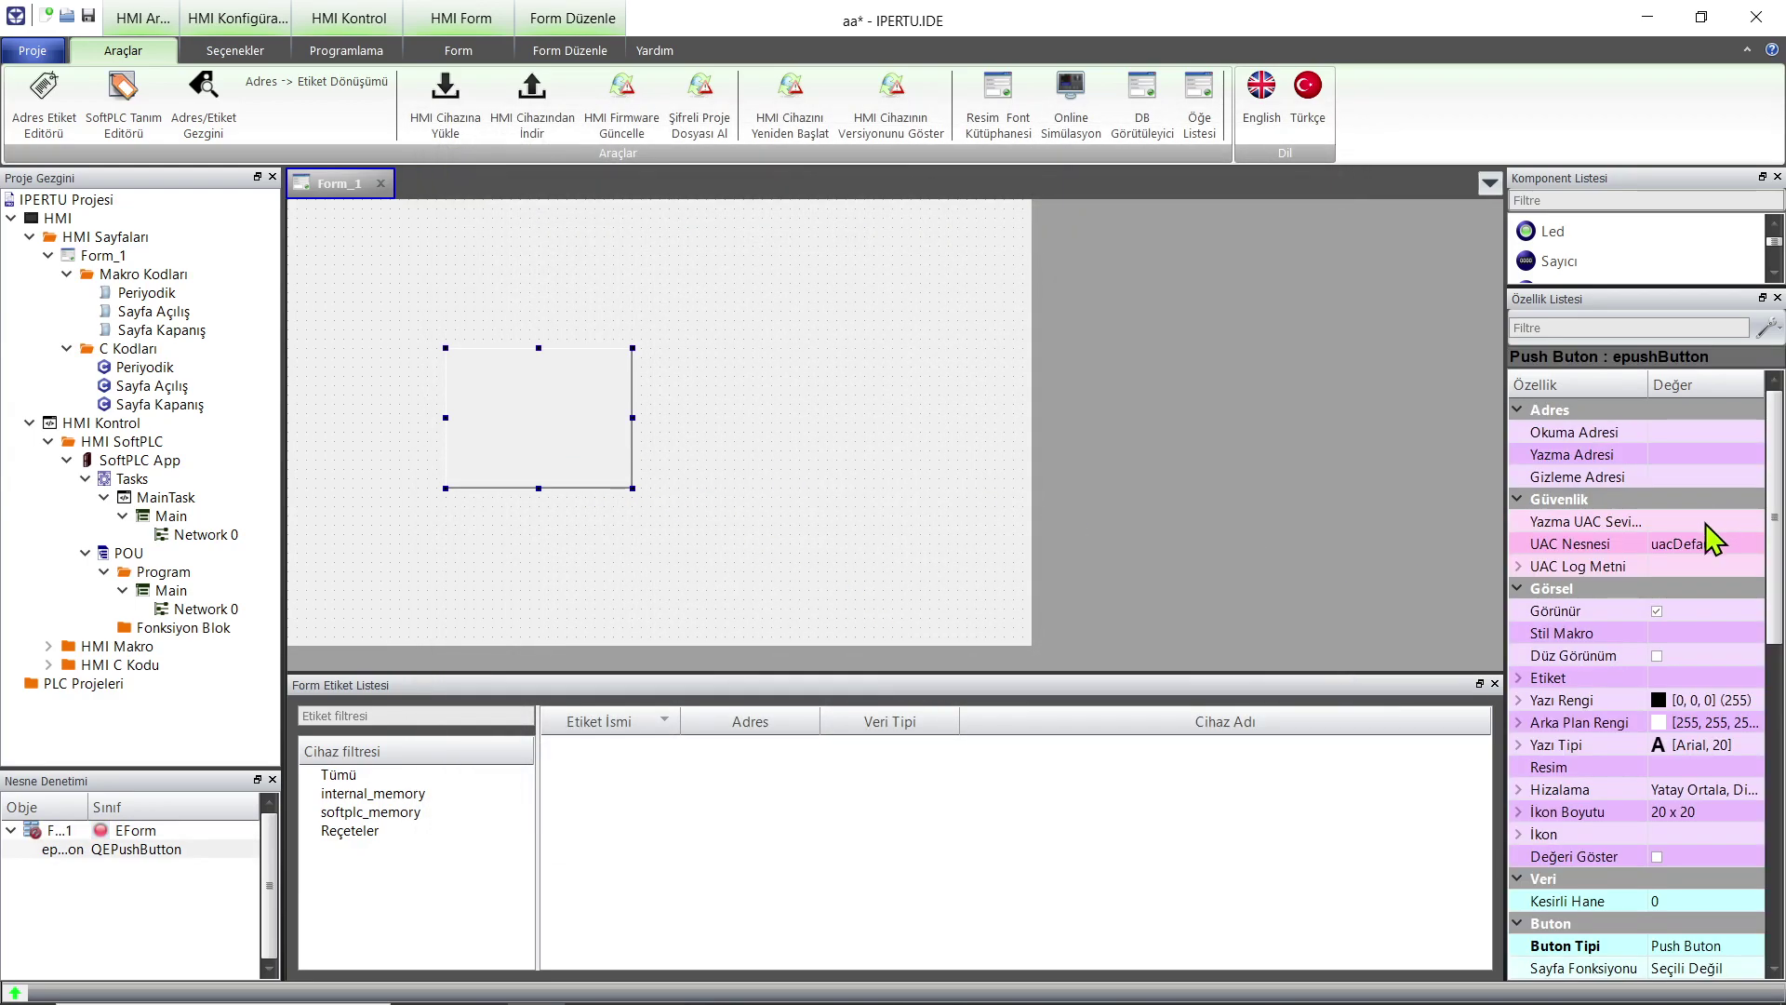
{"action": "left_click", "coordinate": [1697, 454]}
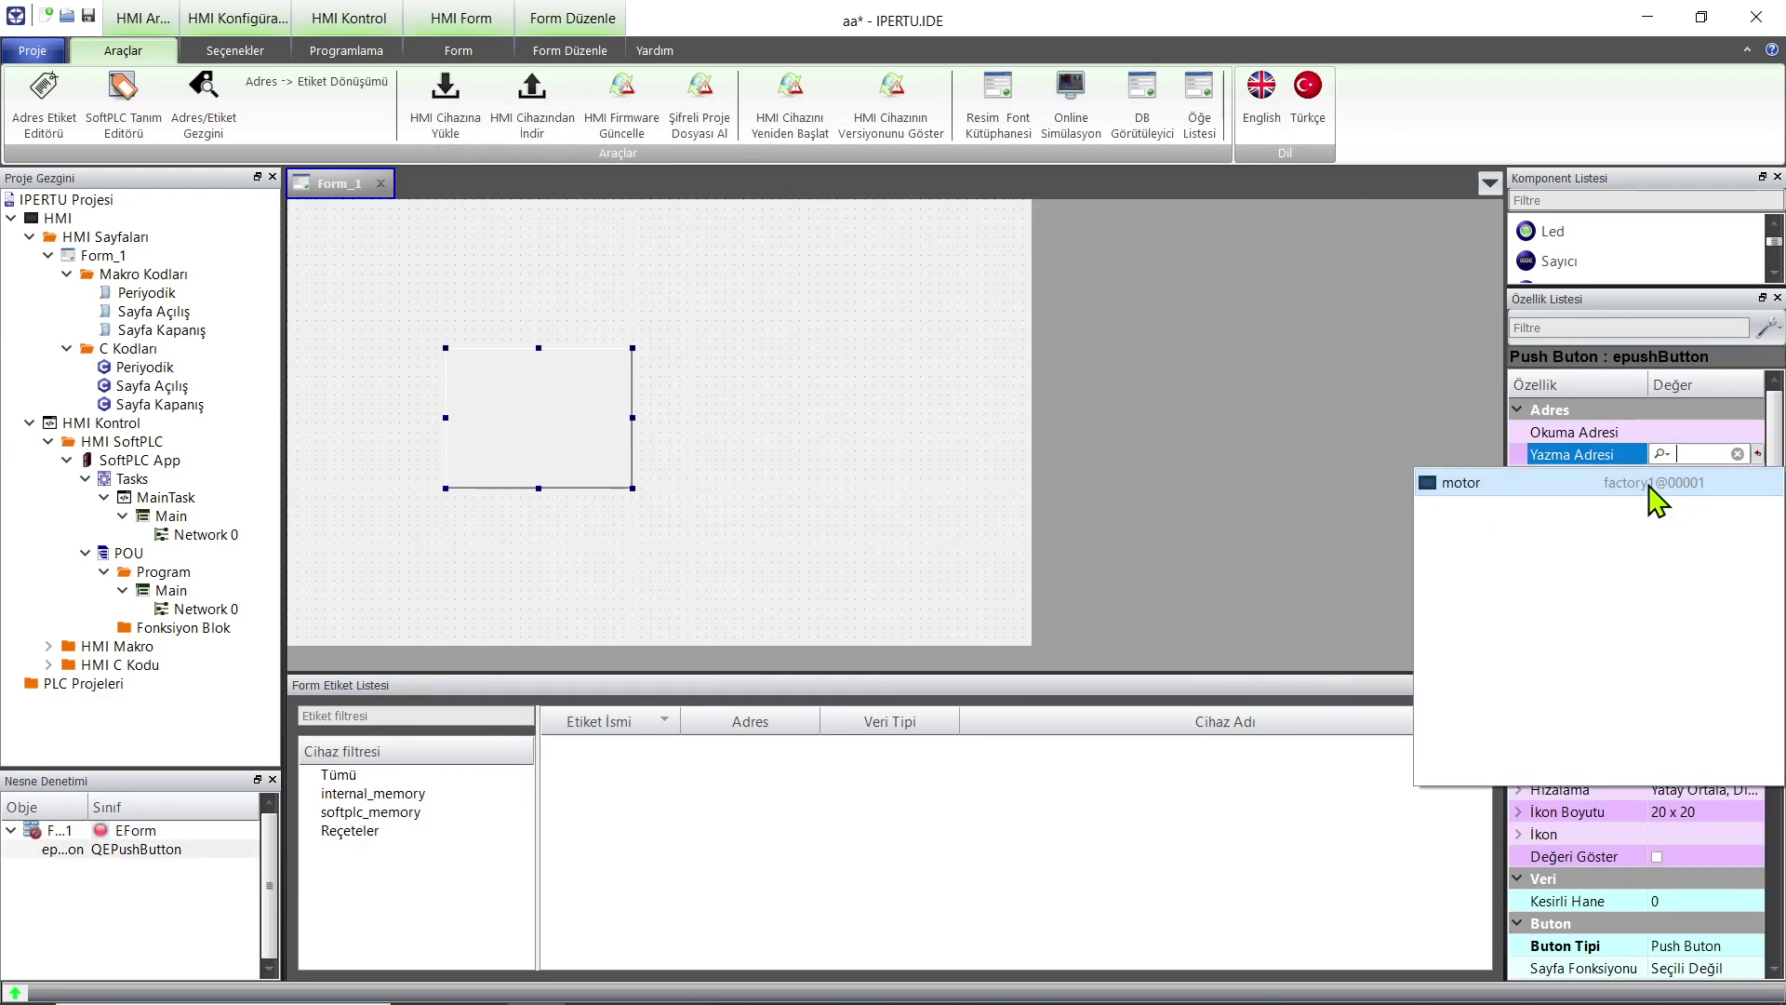
{"action": "left_click", "coordinate": [1701, 484]}
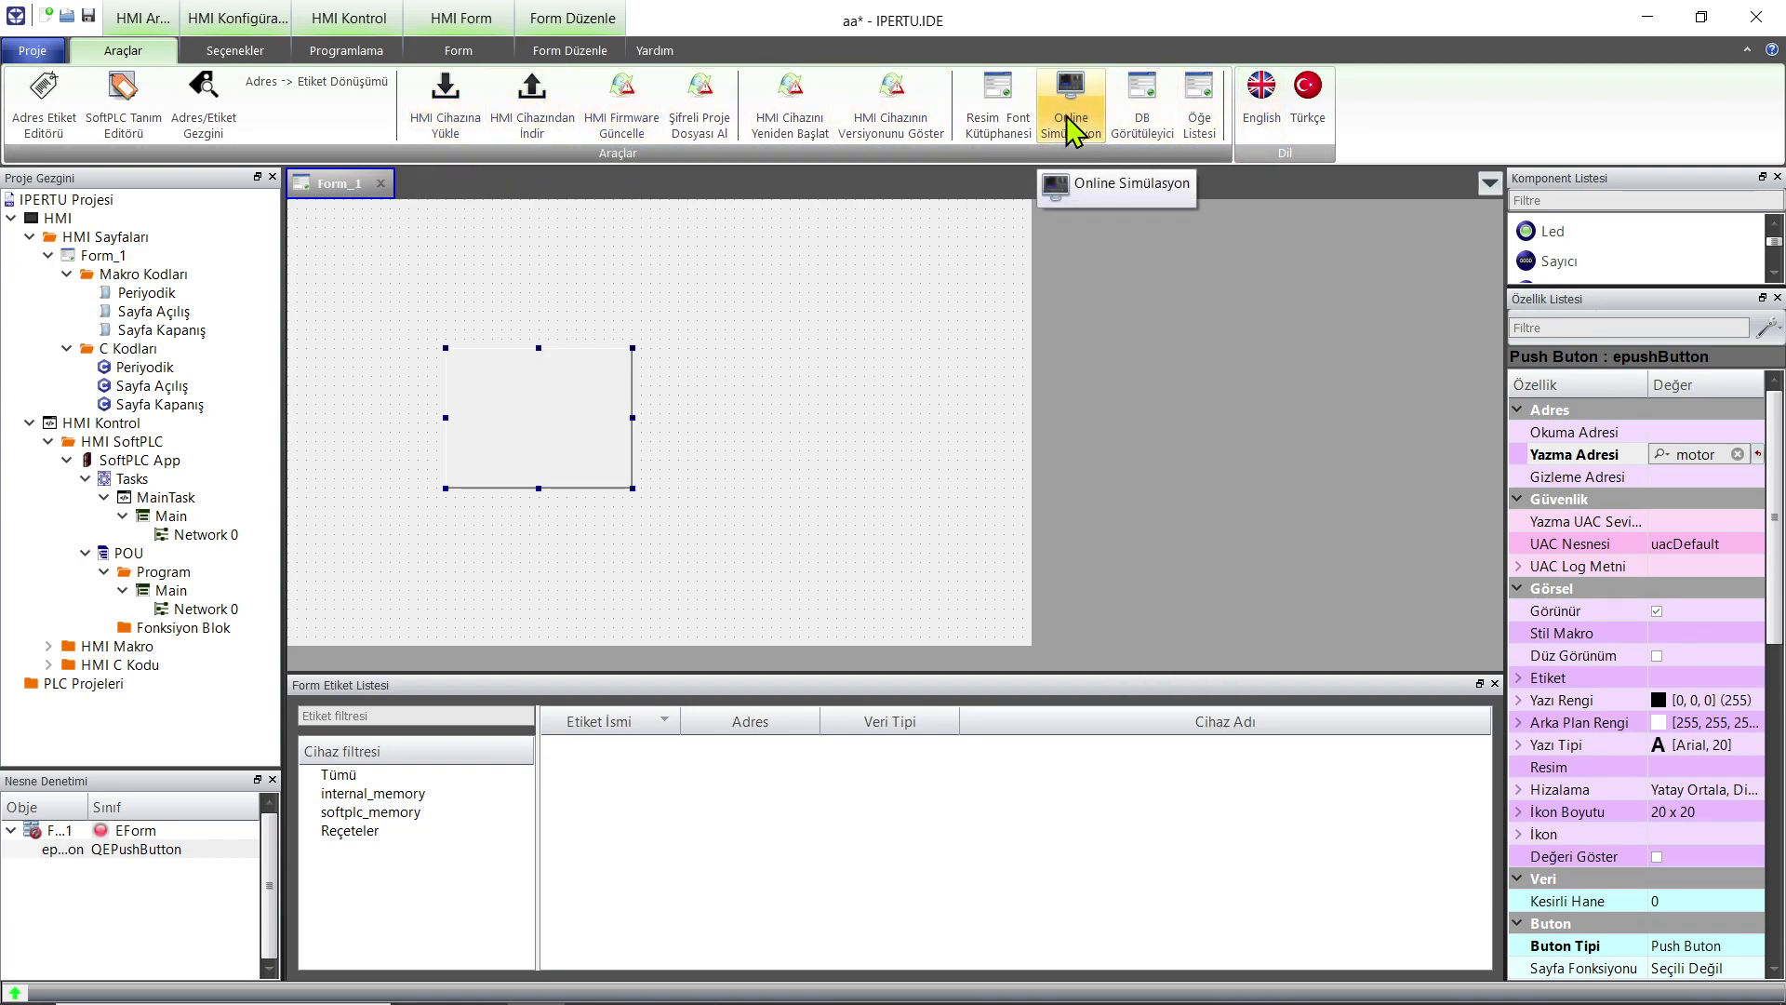
Open MainTask's Network 0 ladder page and enable SoftPLC in the HMI Kontrol settings.
{"action": "left_click", "coordinate": [184, 517]}
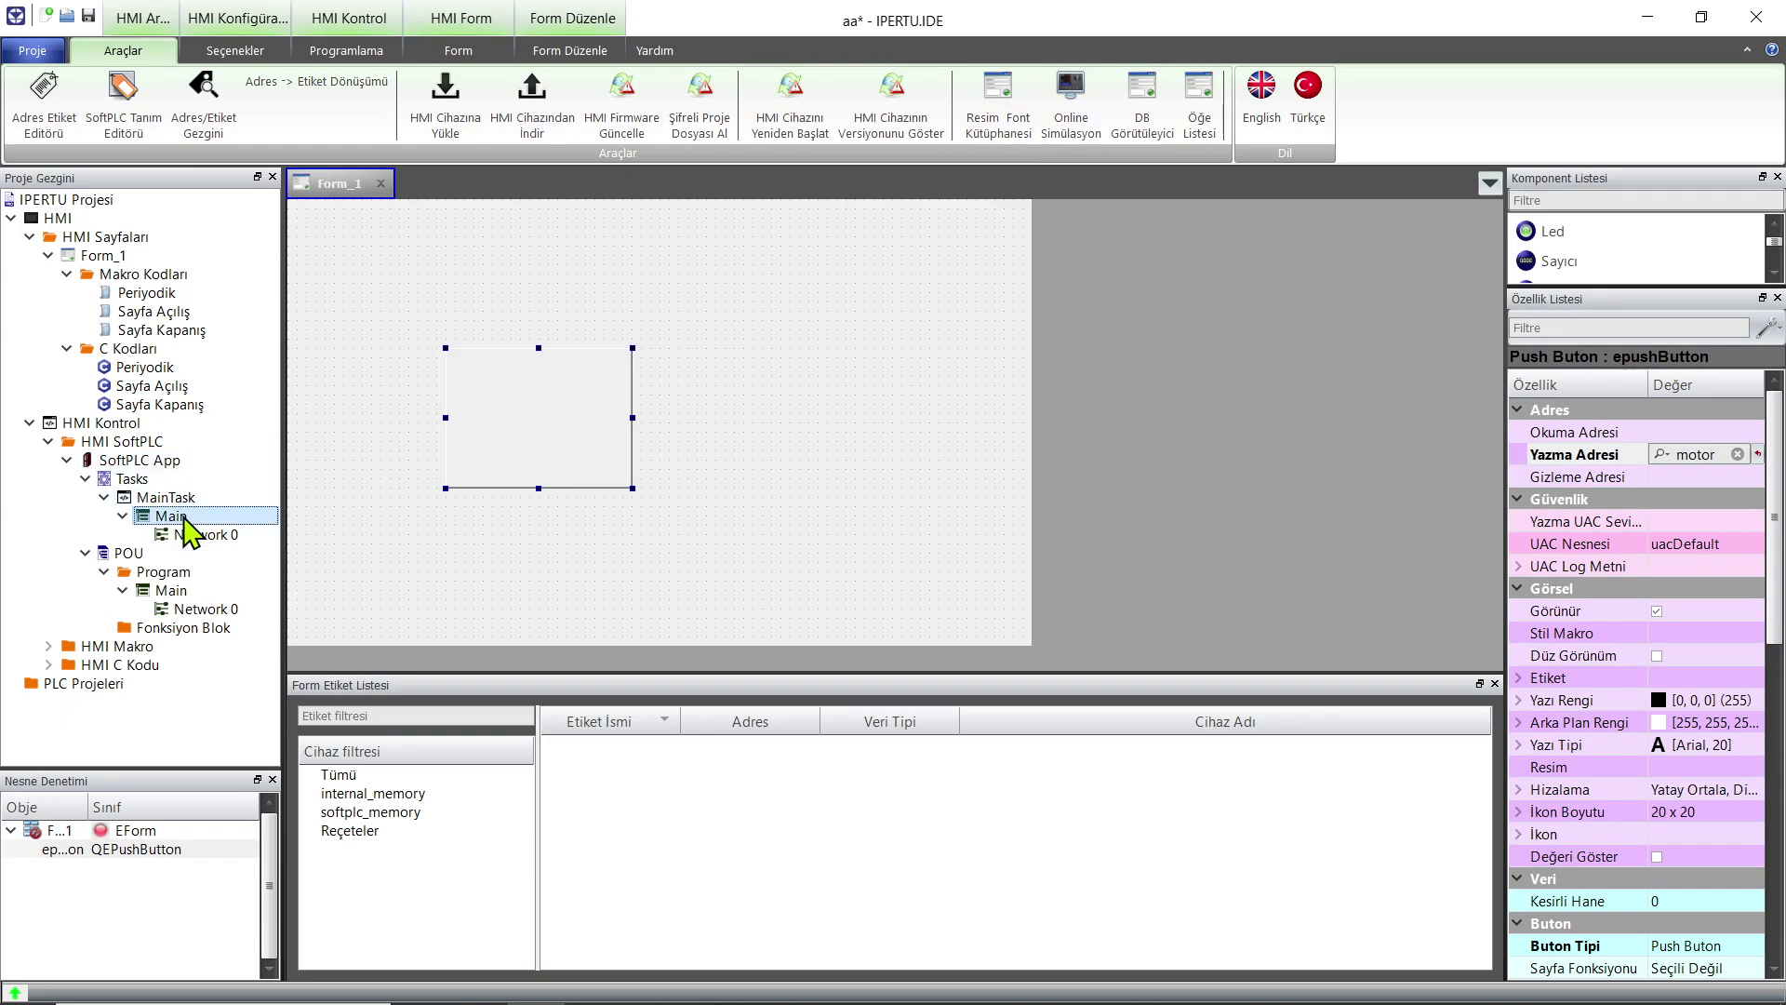
{"action": "double_click", "coordinate": [204, 535]}
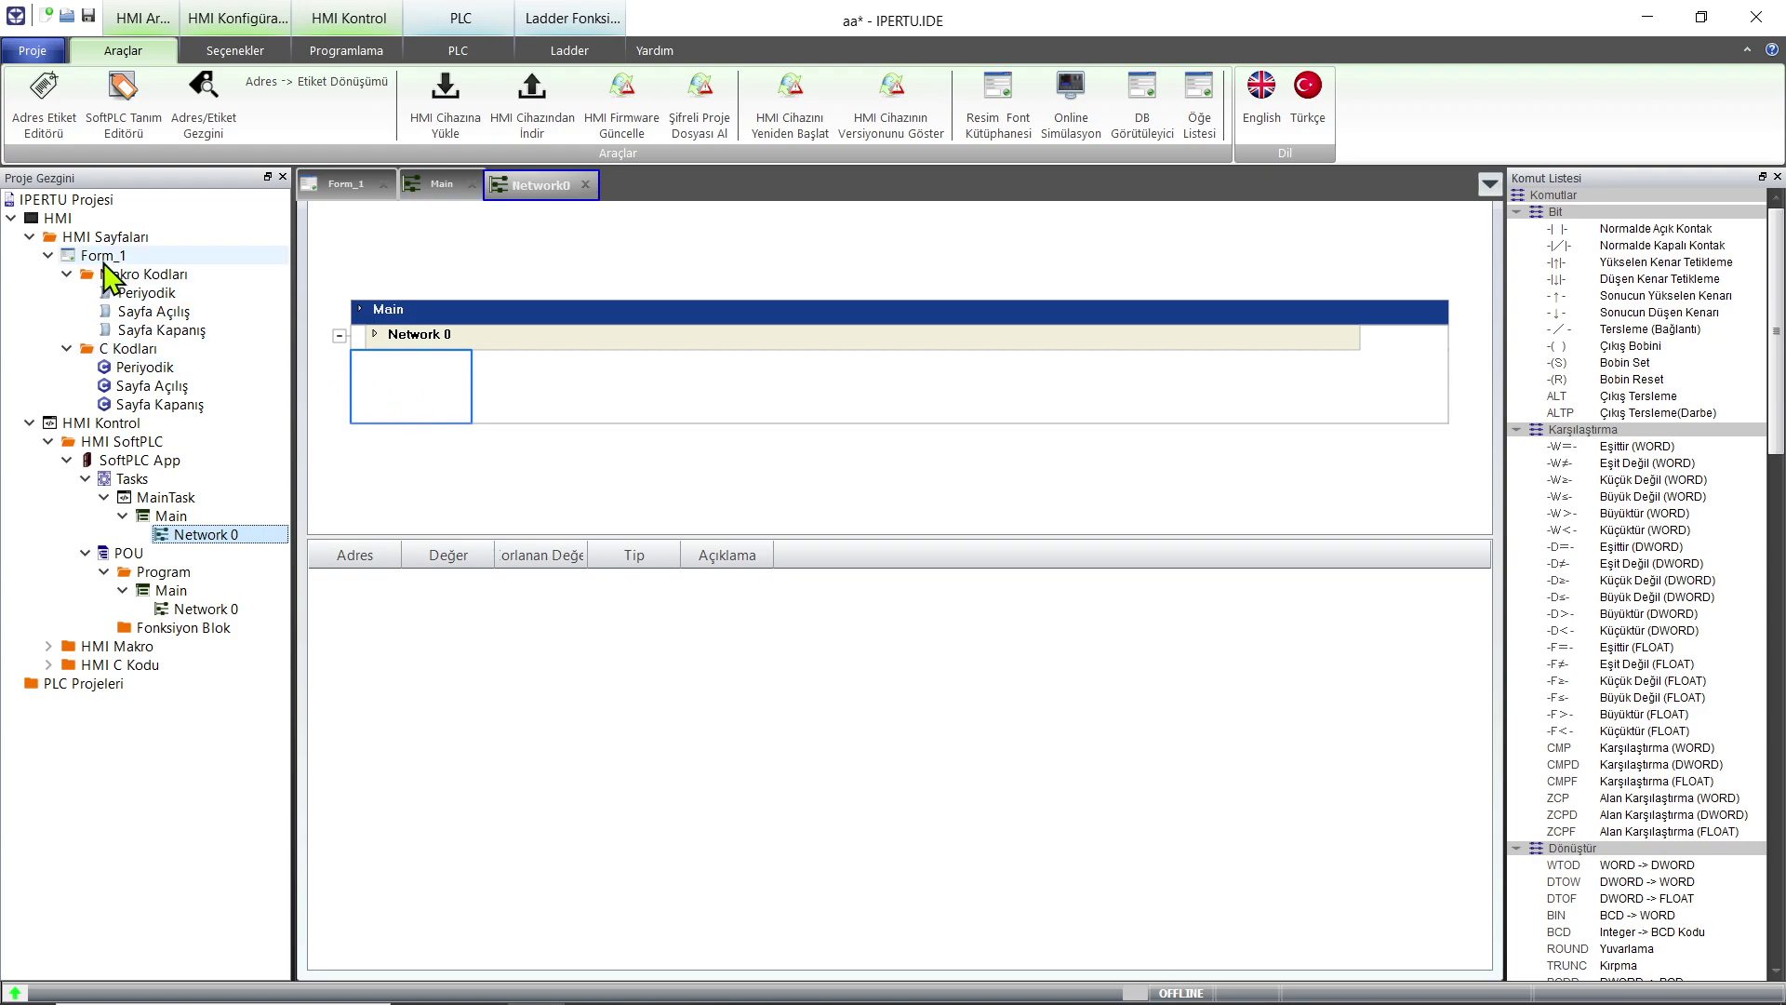
{"action": "double_click", "coordinate": [100, 423]}
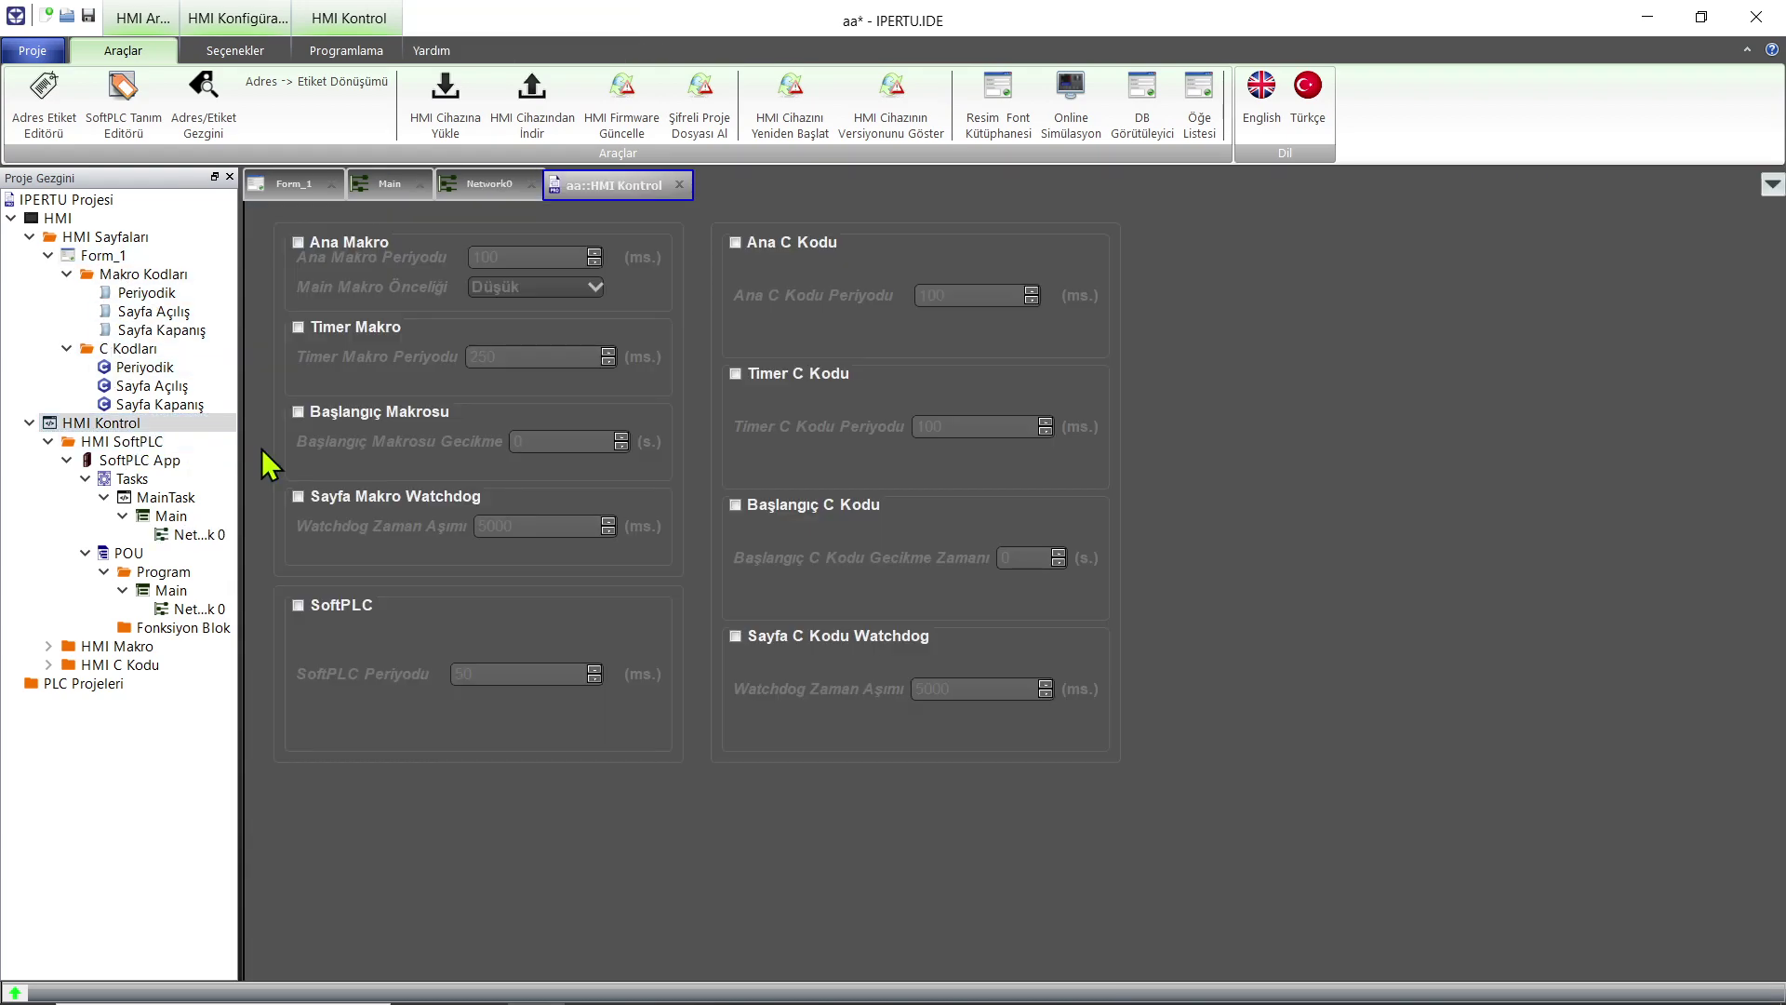
{"action": "left_click", "coordinate": [296, 605]}
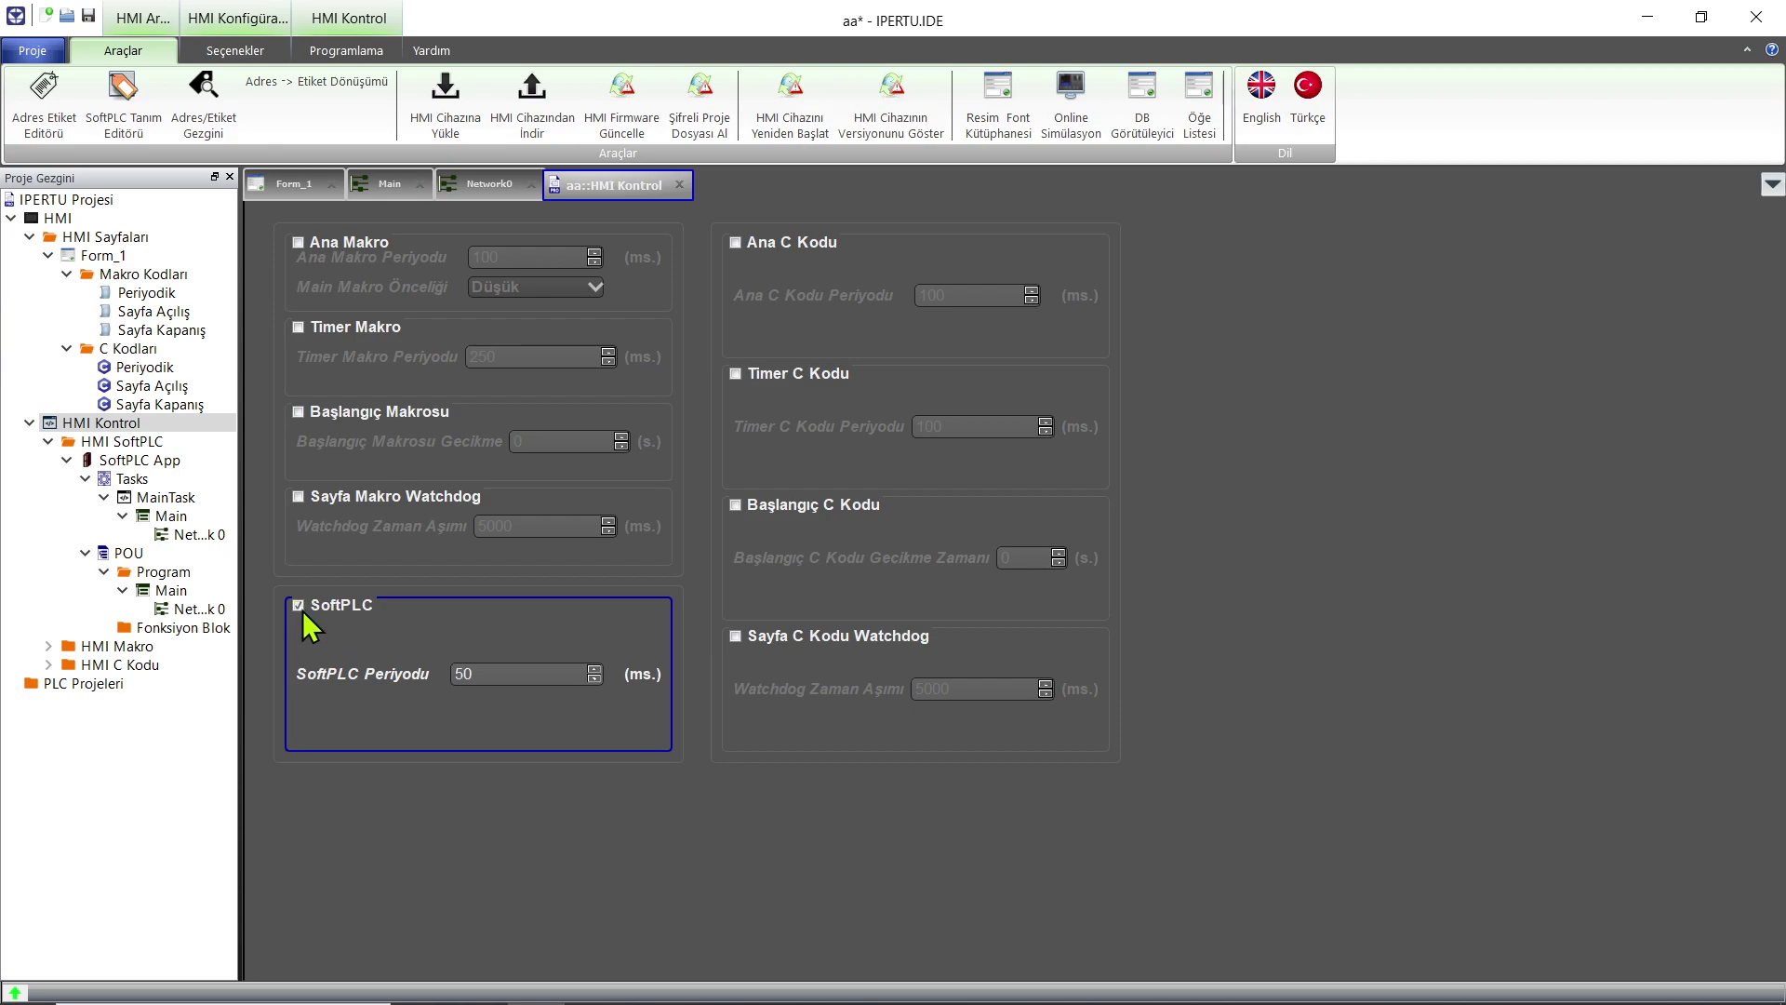
Return to Form_1 and change the push button's text to start.
{"action": "double_click", "coordinate": [104, 258]}
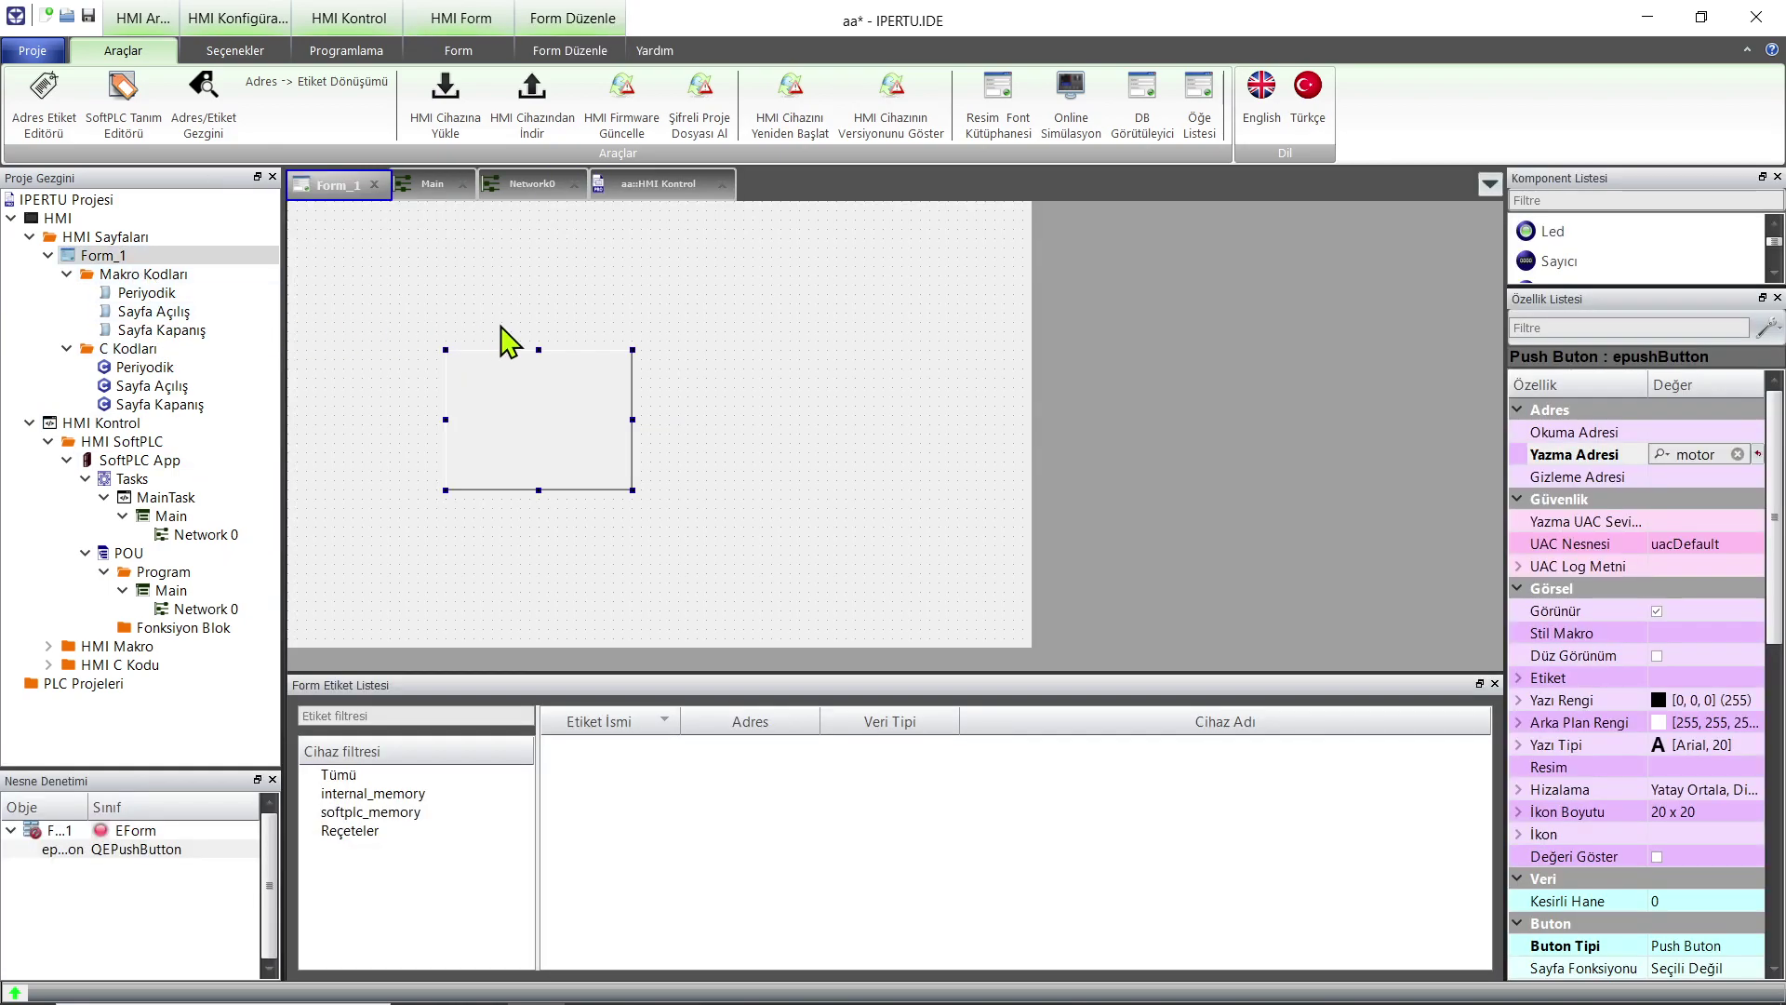
{"action": "right_click", "coordinate": [523, 440]}
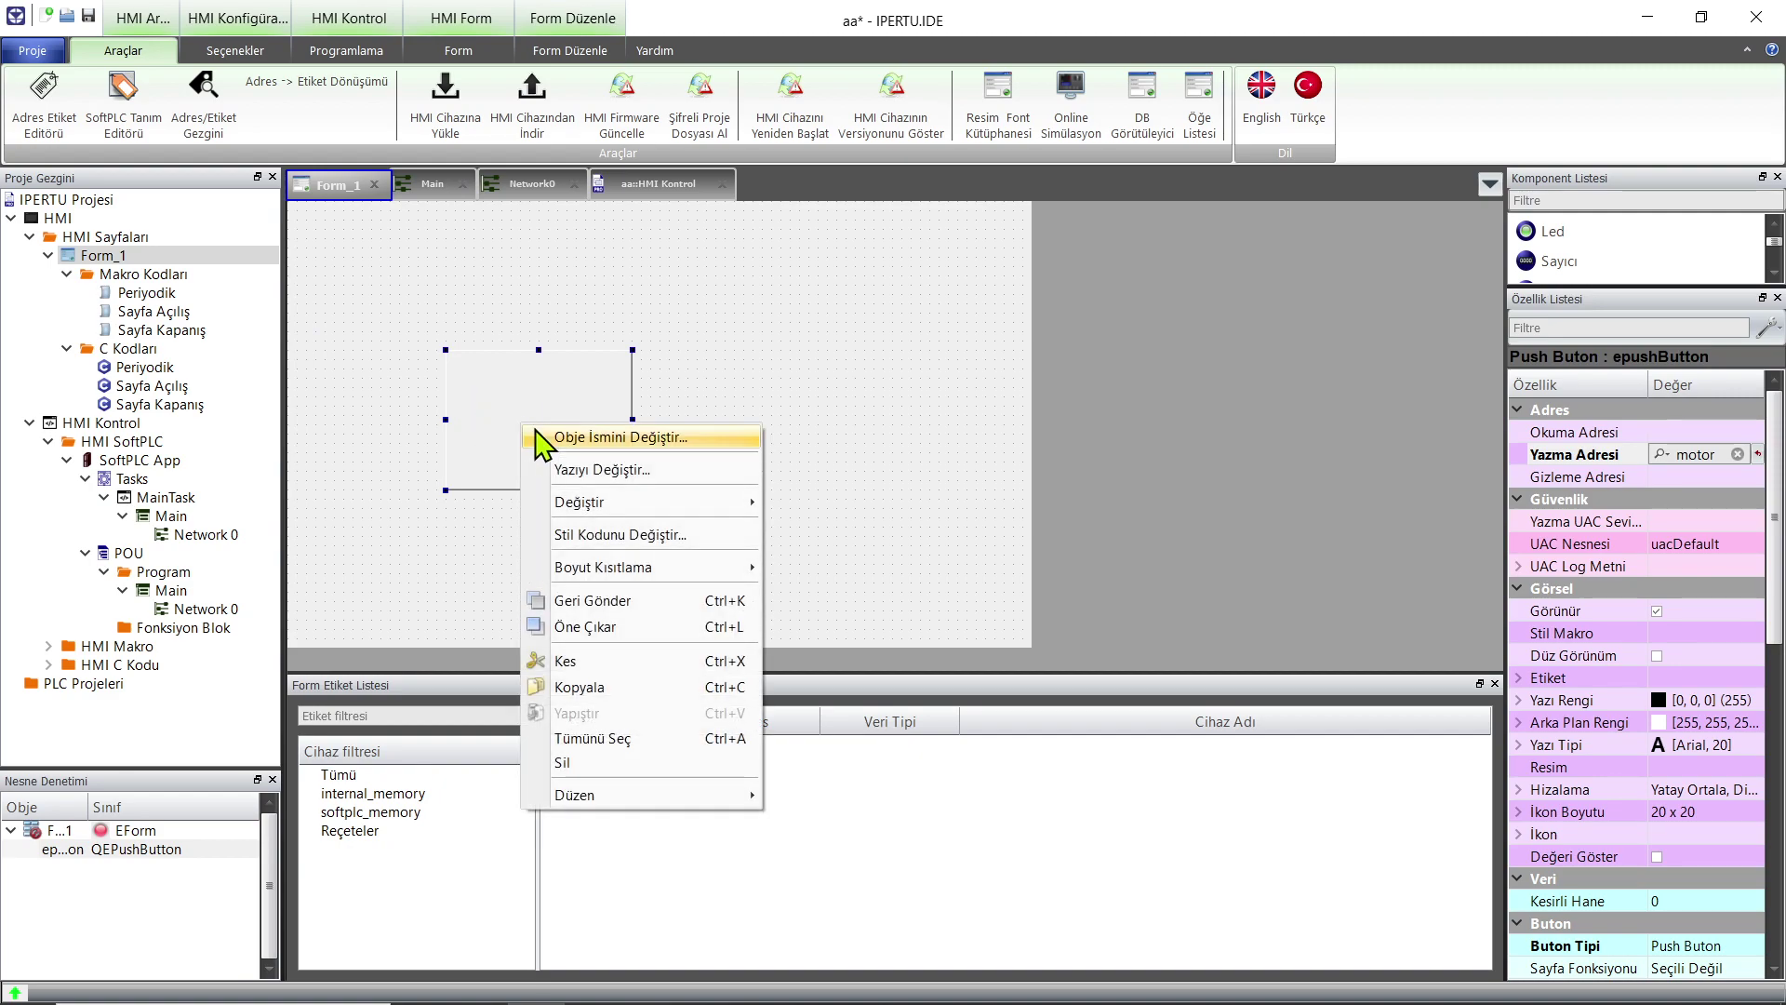
{"action": "left_click", "coordinate": [604, 484]}
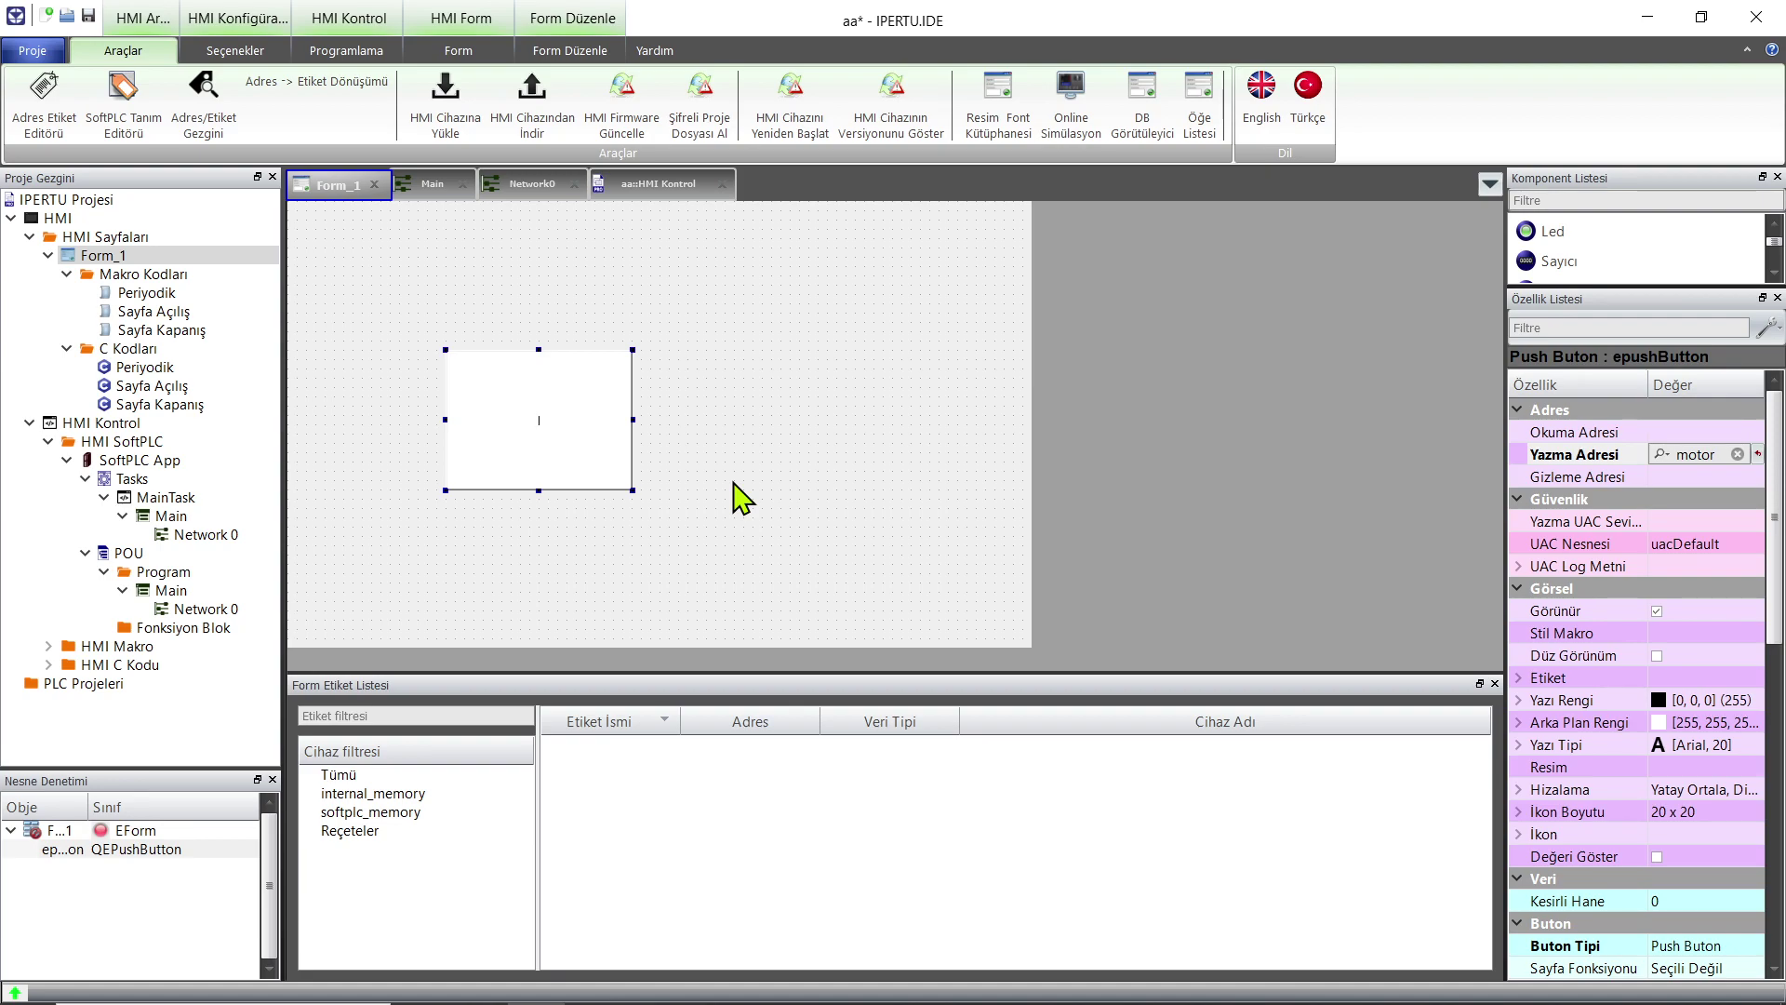
{"action": "left_click", "coordinate": [741, 499]}
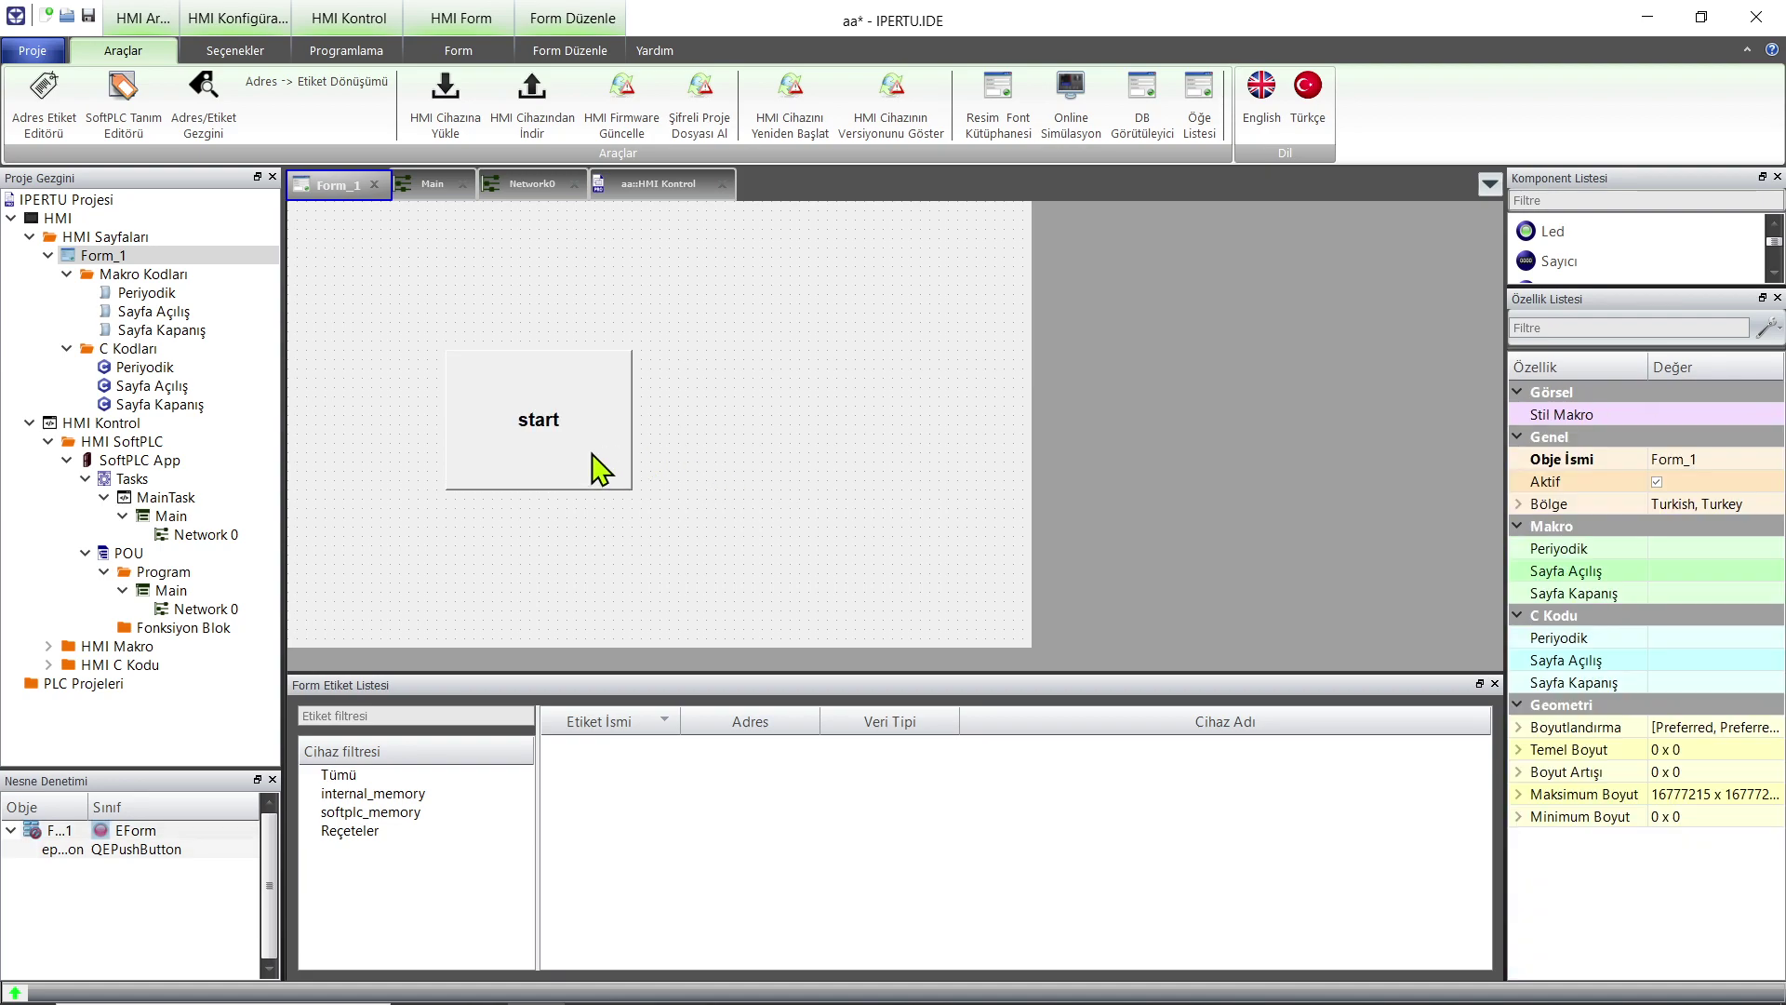
{"action": "left_click", "coordinate": [610, 453]}
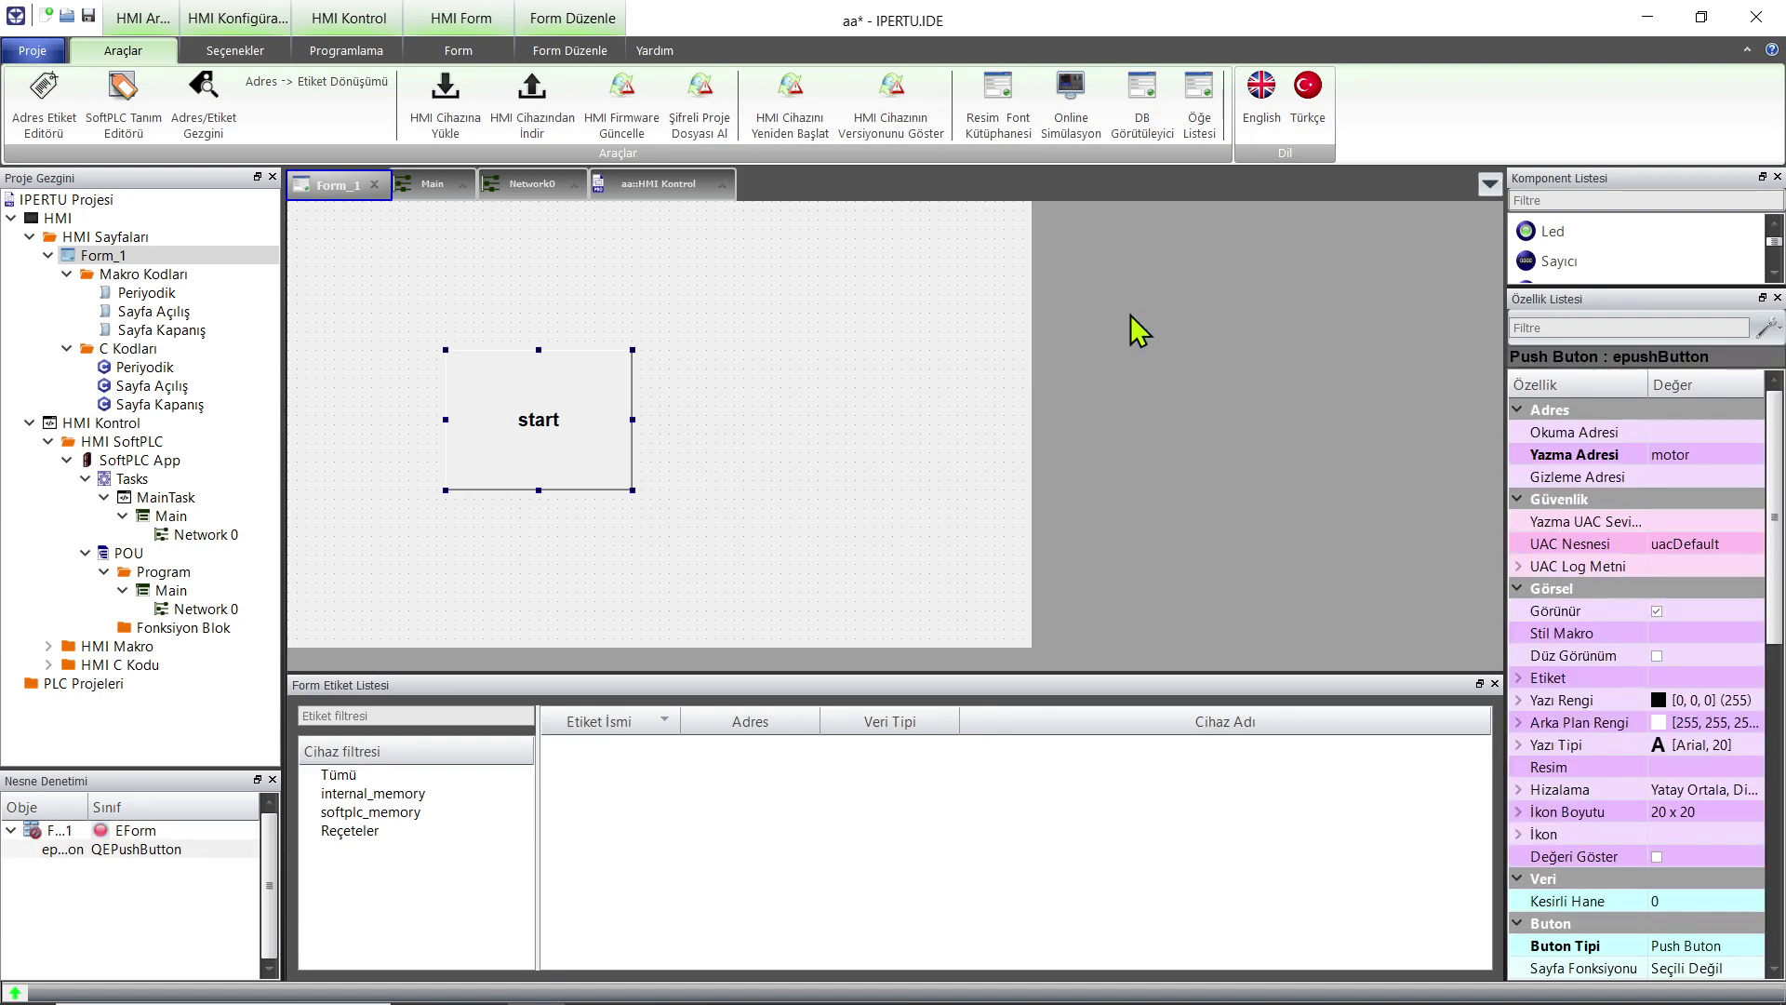
Launch the online simulation, switch to Factory IO and place the Proop simulation window beside the conveyor.
{"action": "left_click", "coordinate": [1075, 109]}
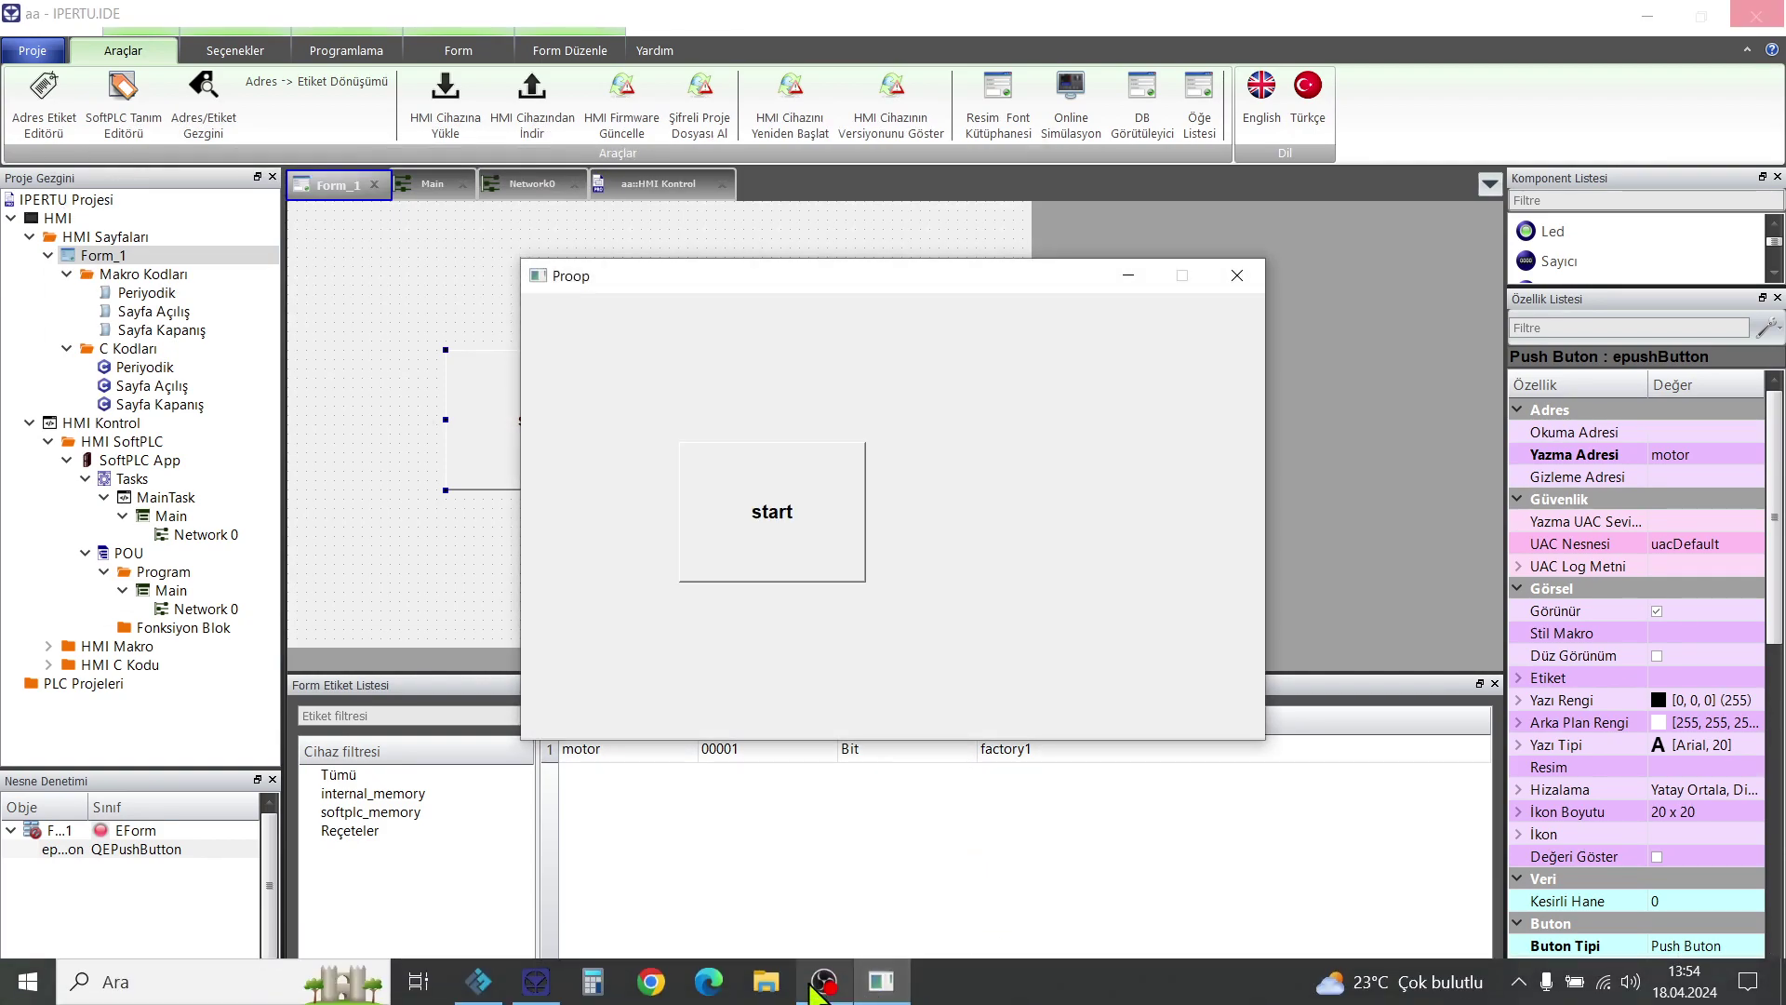
{"action": "left_click", "coordinate": [478, 981]}
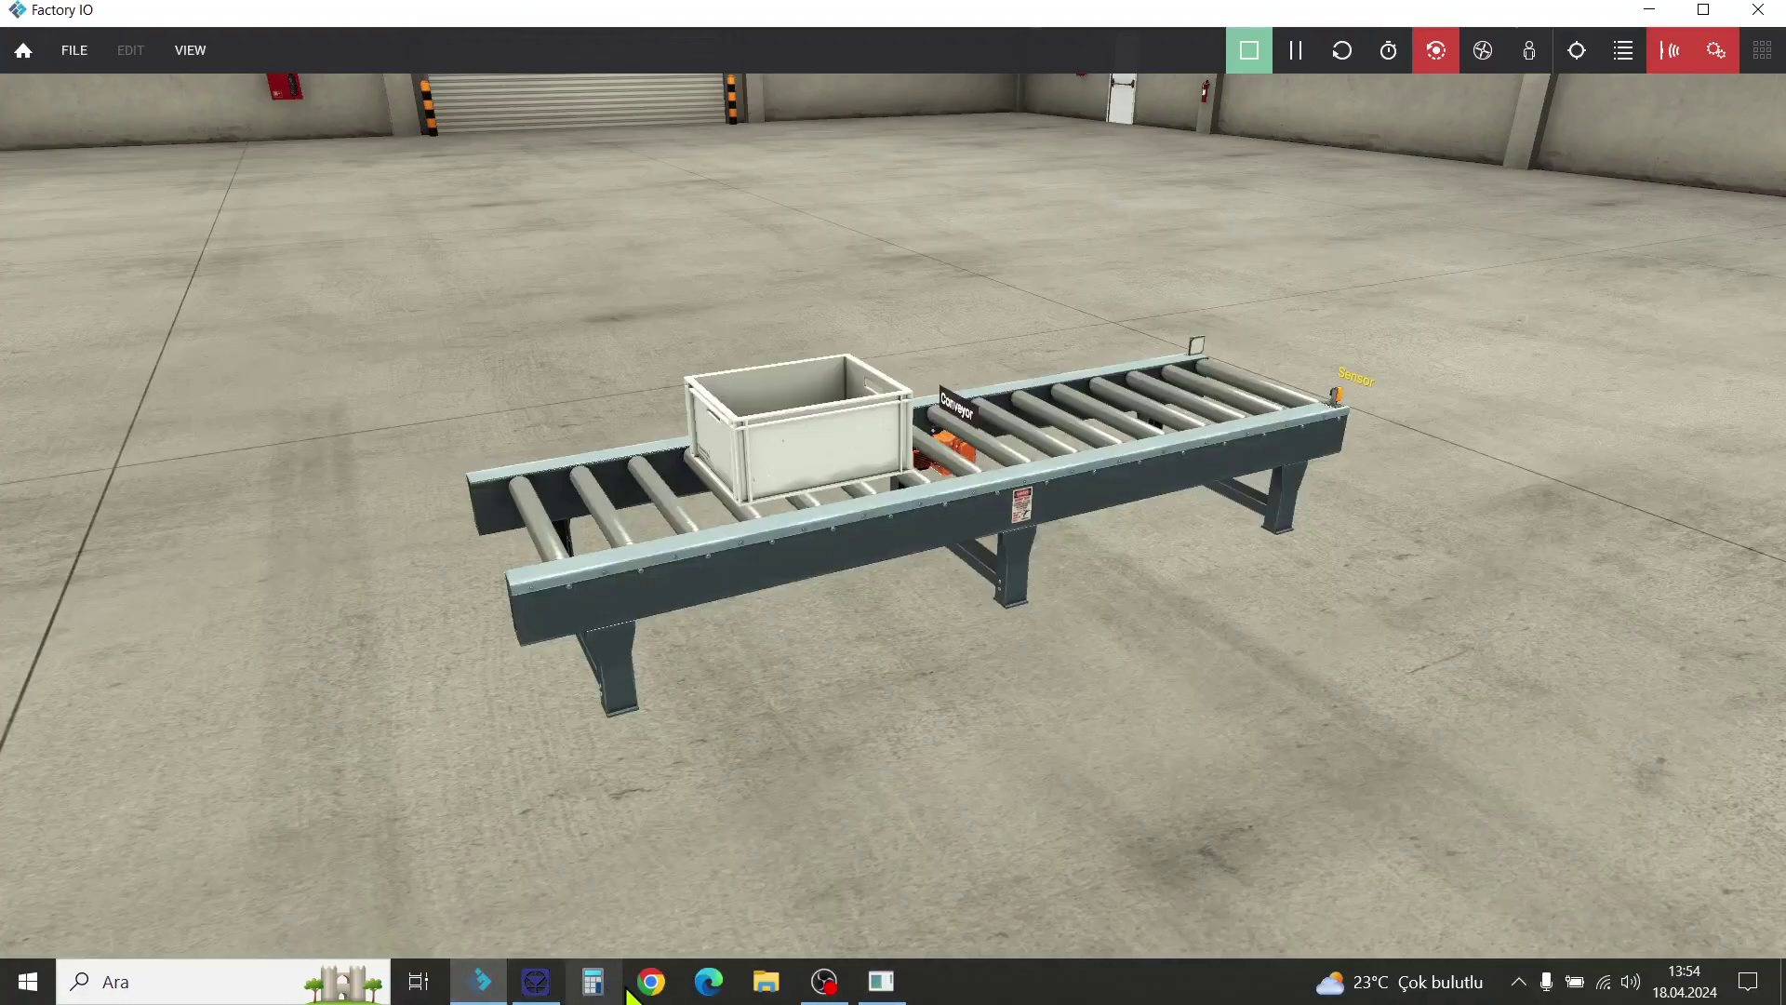
{"action": "left_click", "coordinate": [881, 982]}
{"action": "left_click_drag", "start_coordinate": [953, 278], "coordinate": [1546, 504]}
Test the start button in the Proop window by running the conveyor until the box leaves it, and switch it off.
{"action": "left_click", "coordinate": [1336, 761]}
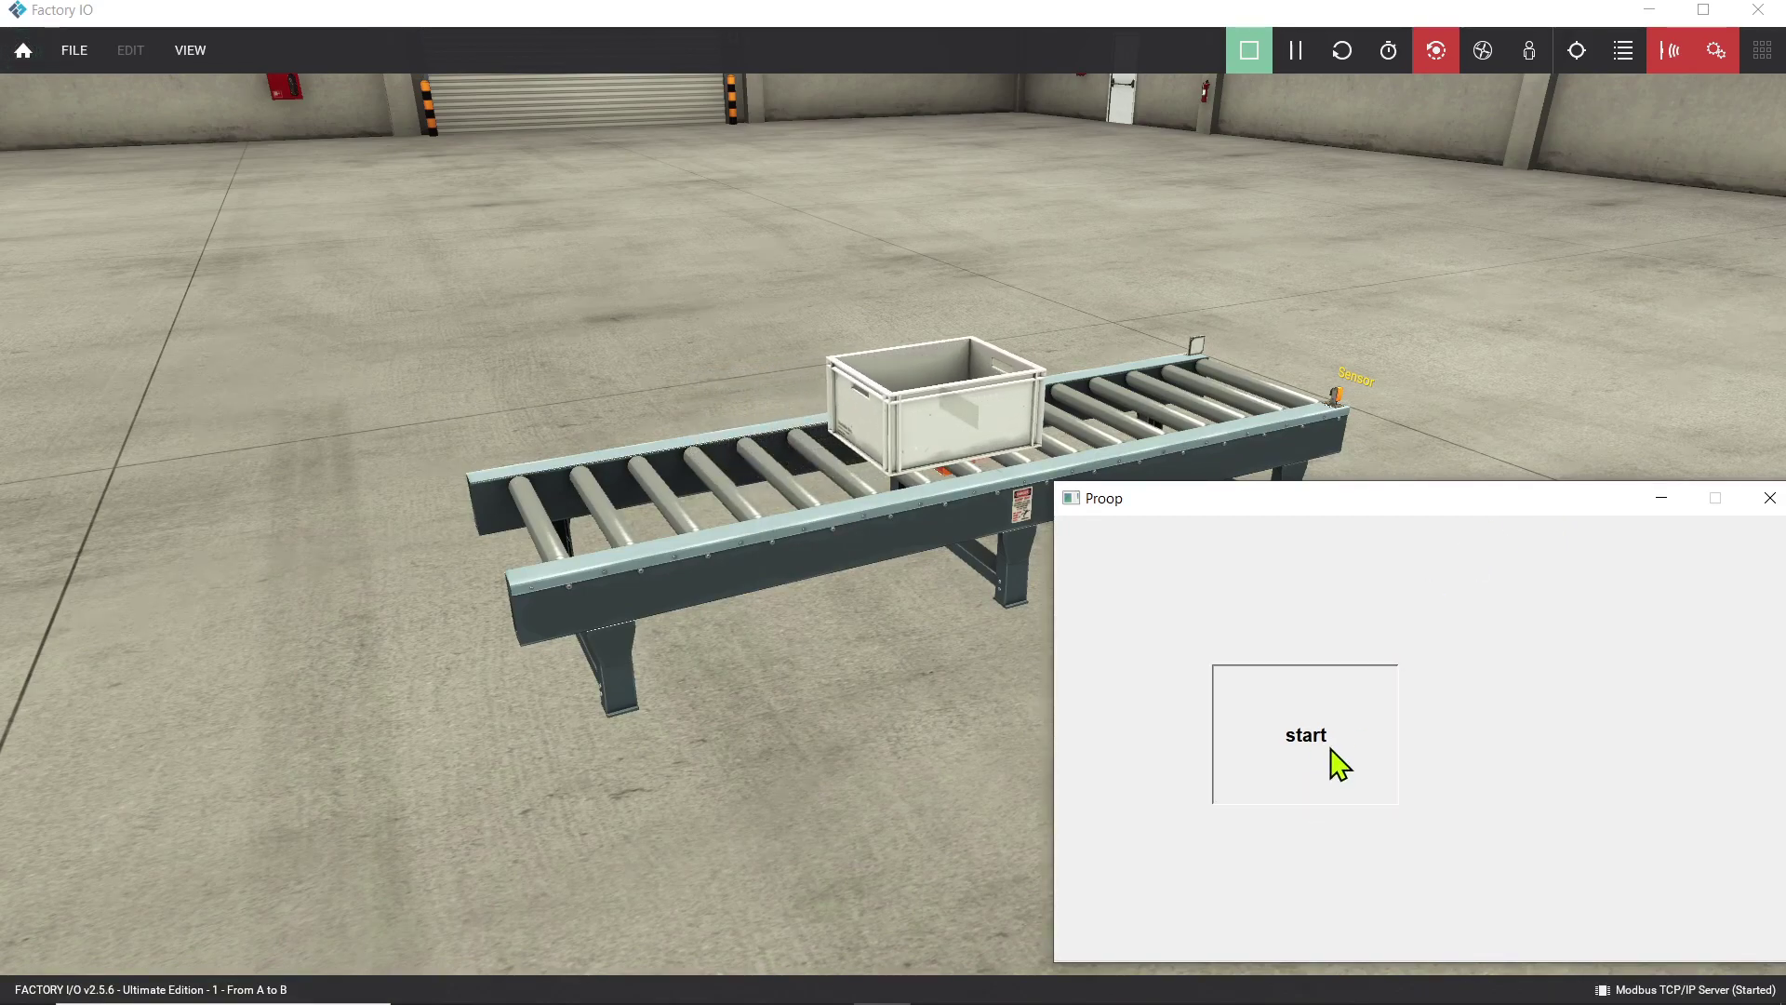
{"action": "left_click", "coordinate": [1336, 761]}
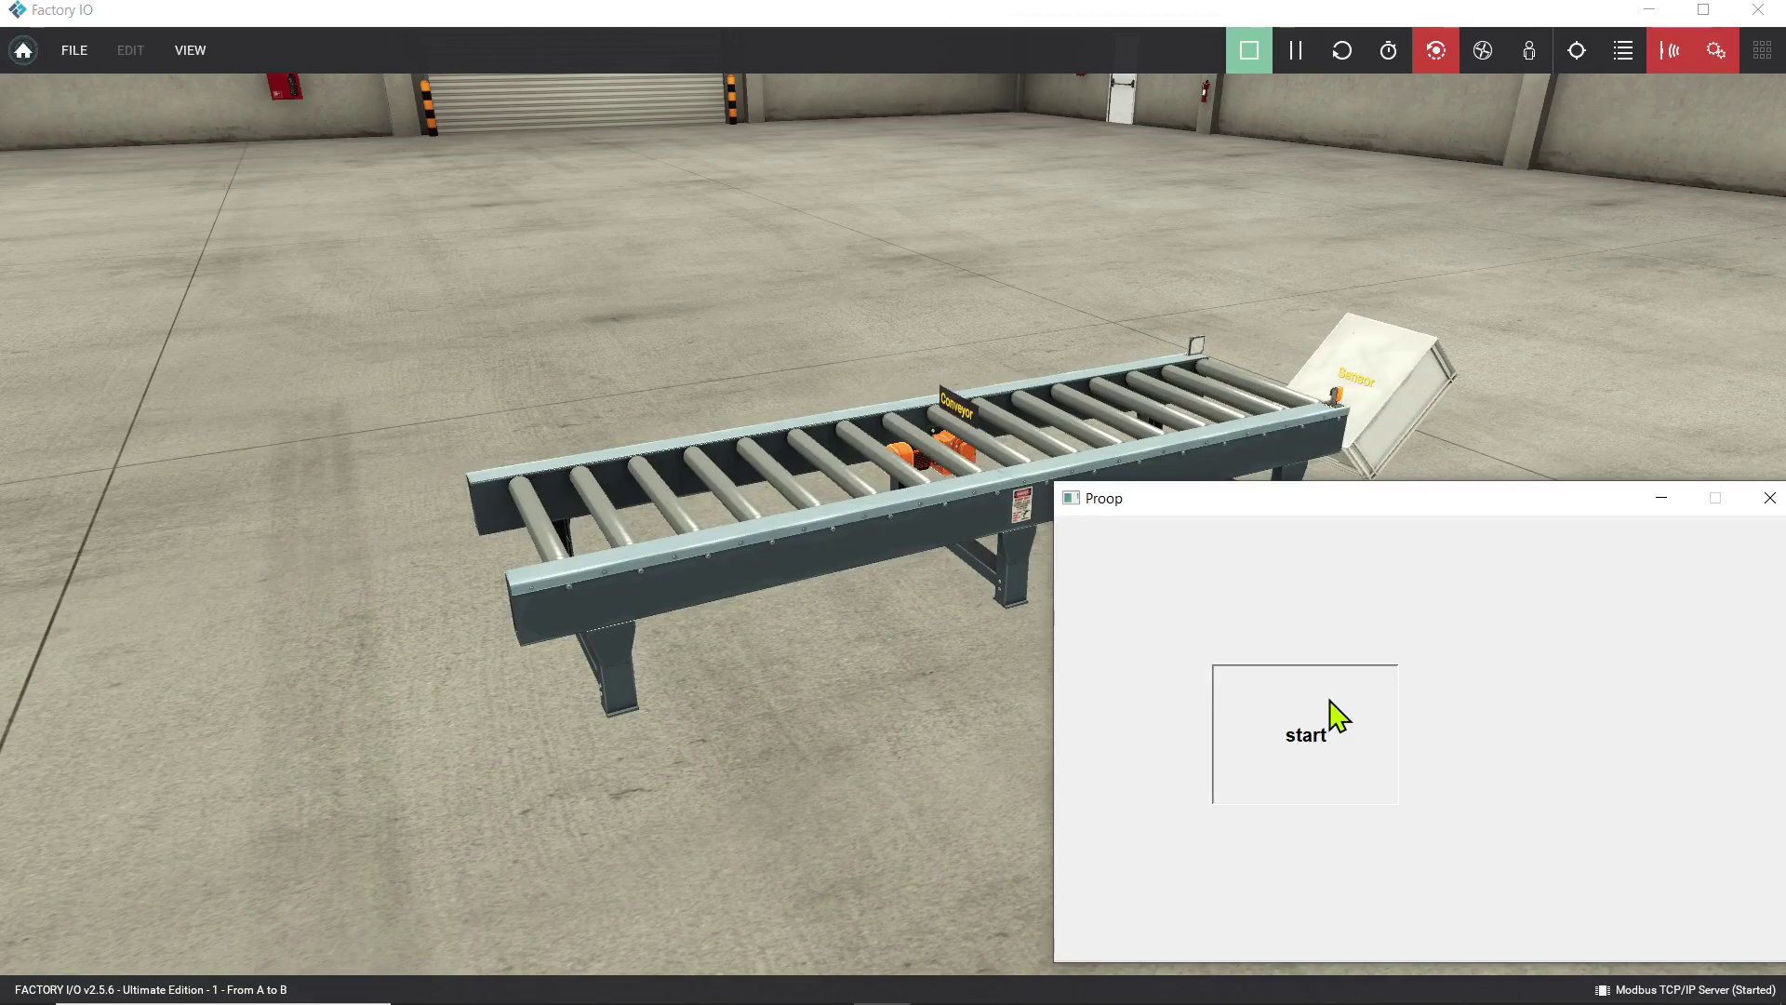
{"action": "left_click", "coordinate": [1313, 721]}
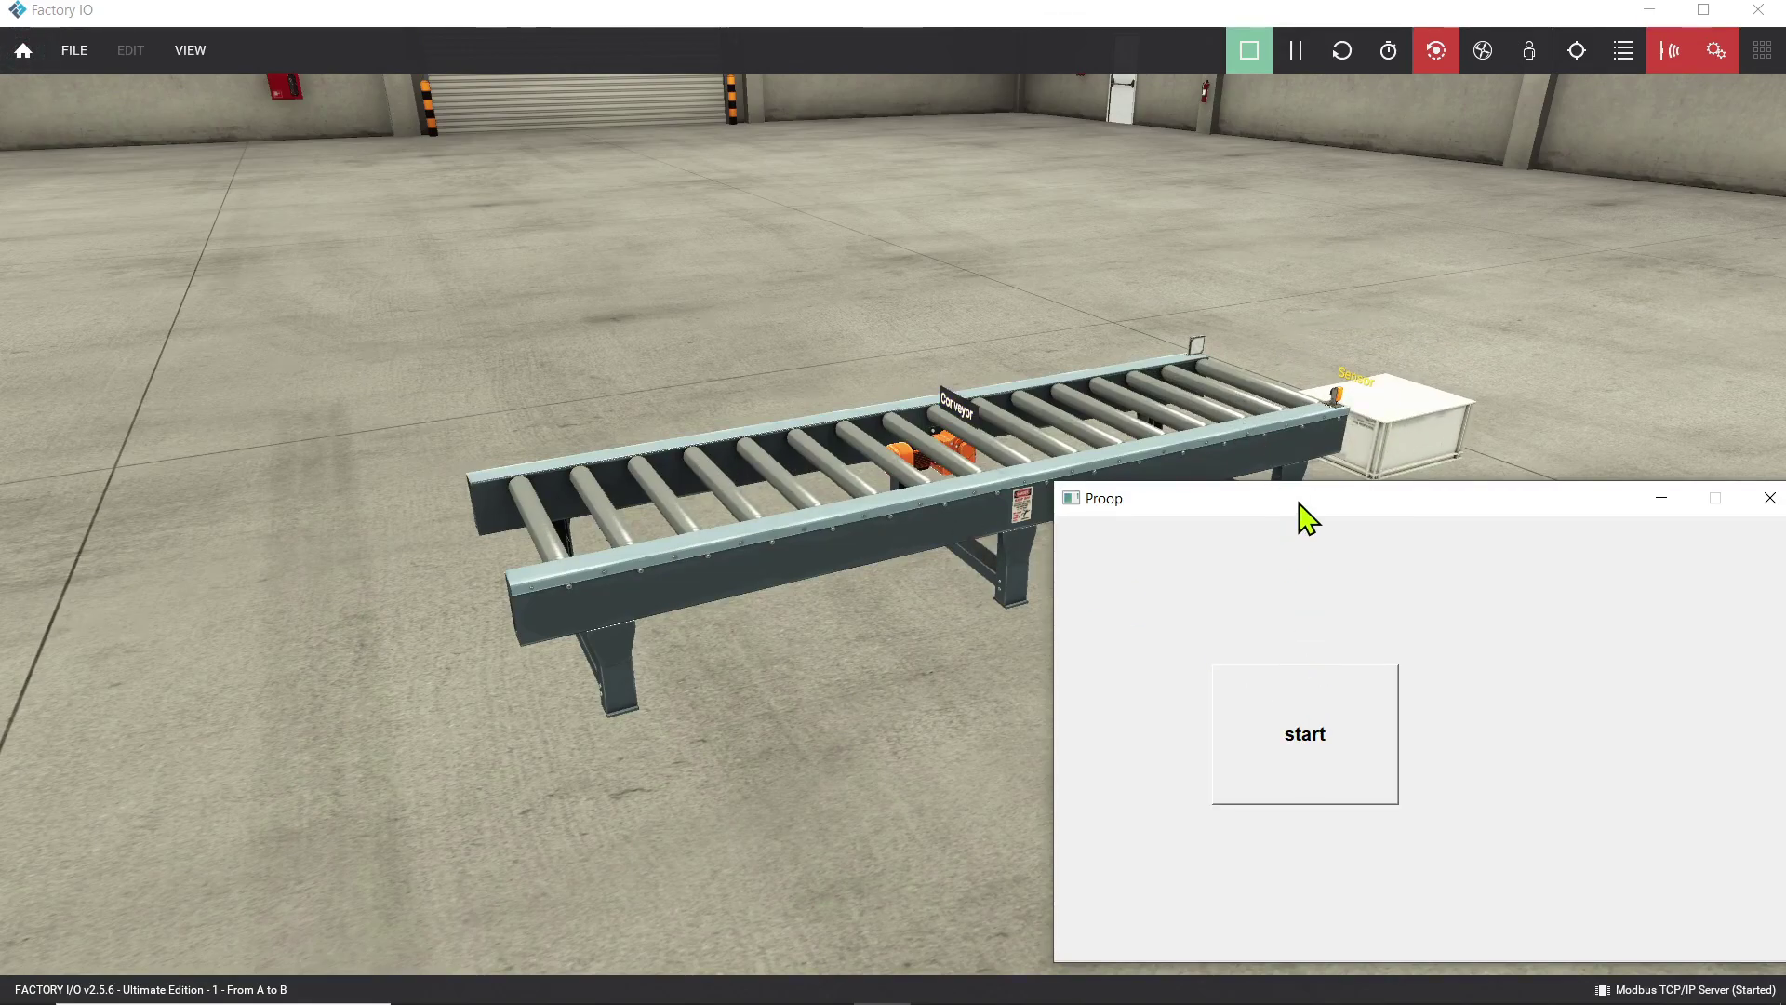
Stop the Factory IO simulation and move the box off the conveyor to the floor behind its loading end.
{"action": "left_click_drag", "start_coordinate": [1302, 516], "coordinate": [605, 402]}
{"action": "left_click", "coordinate": [1759, 58]}
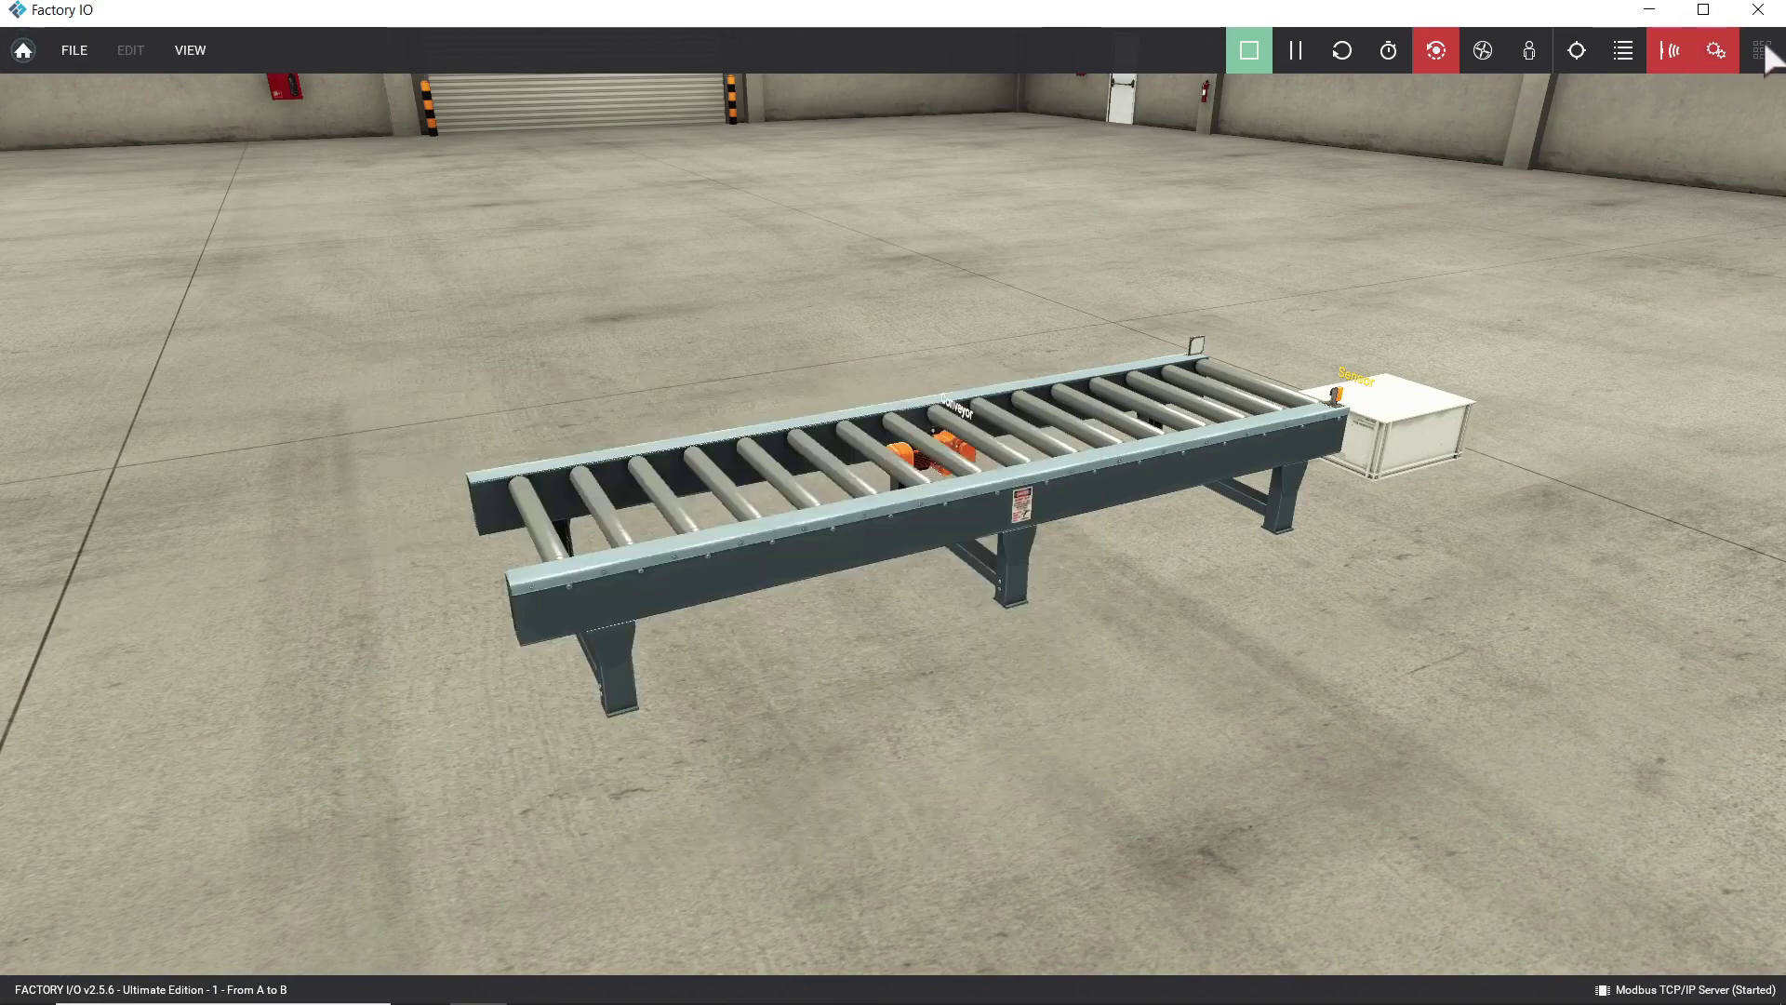
{"action": "left_click", "coordinate": [1238, 46]}
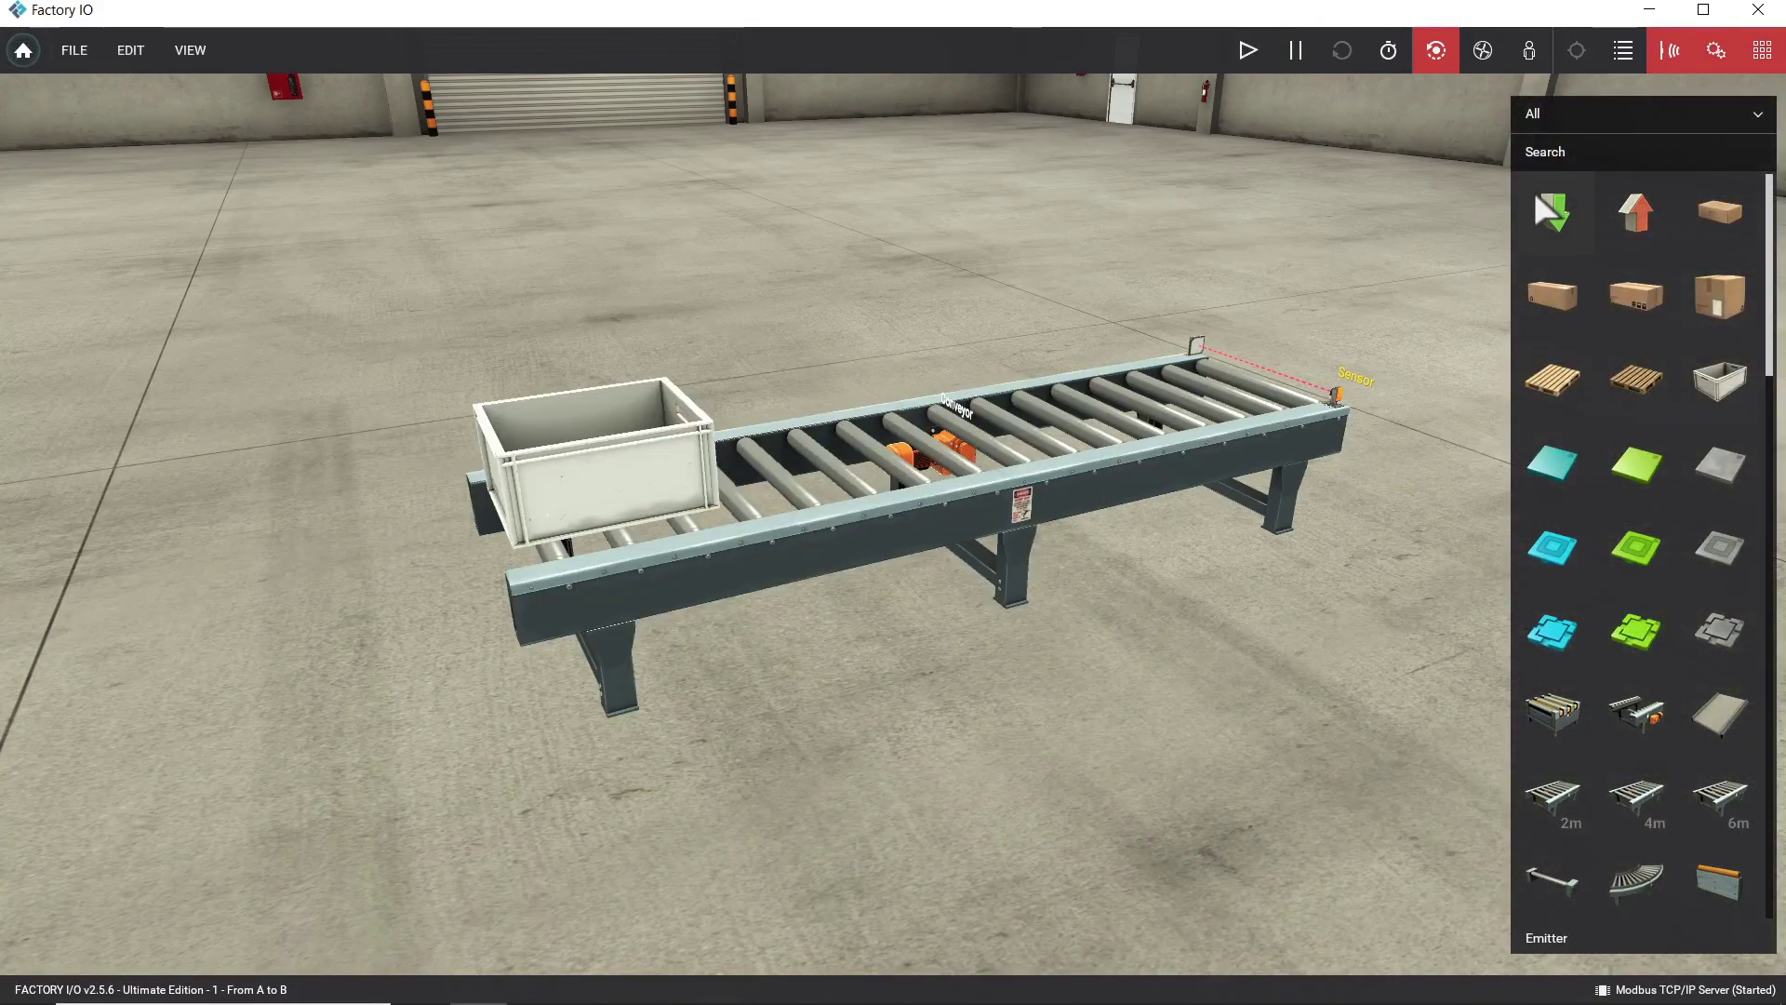
{"action": "left_click_drag", "start_coordinate": [625, 477], "coordinate": [418, 334]}
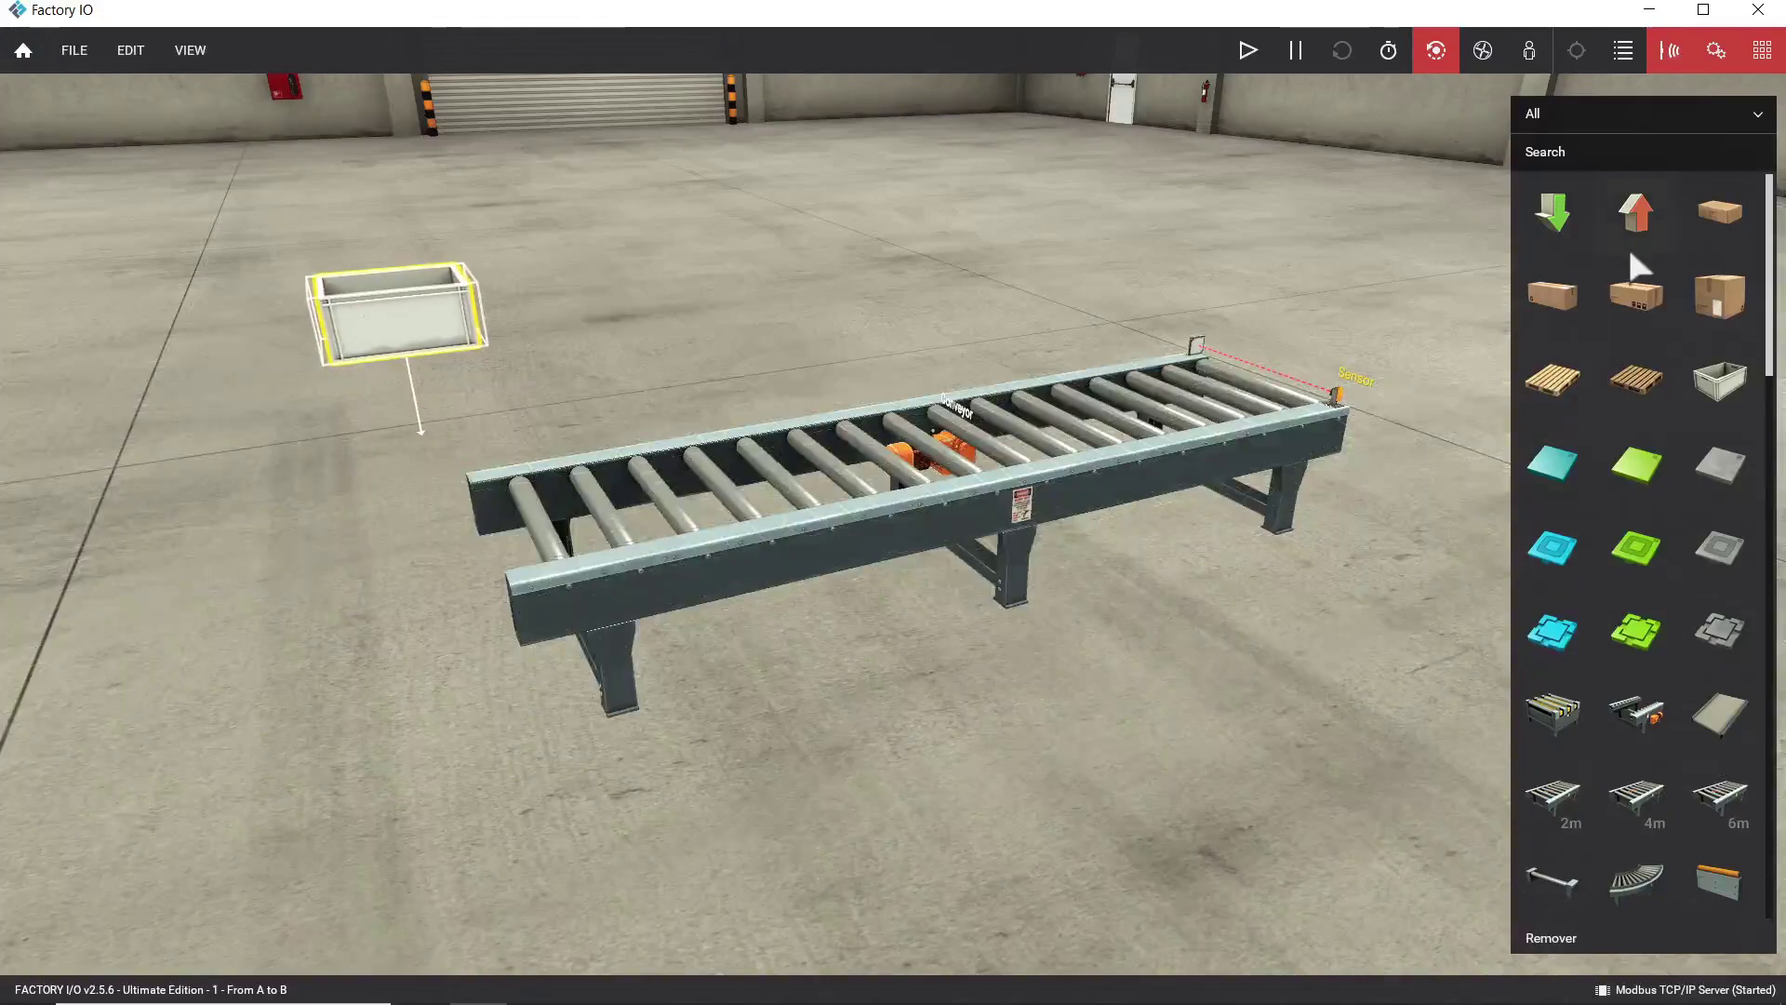
Place an Emitter over the conveyor's loading end and run the Factory IO simulation.
{"action": "left_click_drag", "start_coordinate": [1571, 213], "coordinate": [630, 493]}
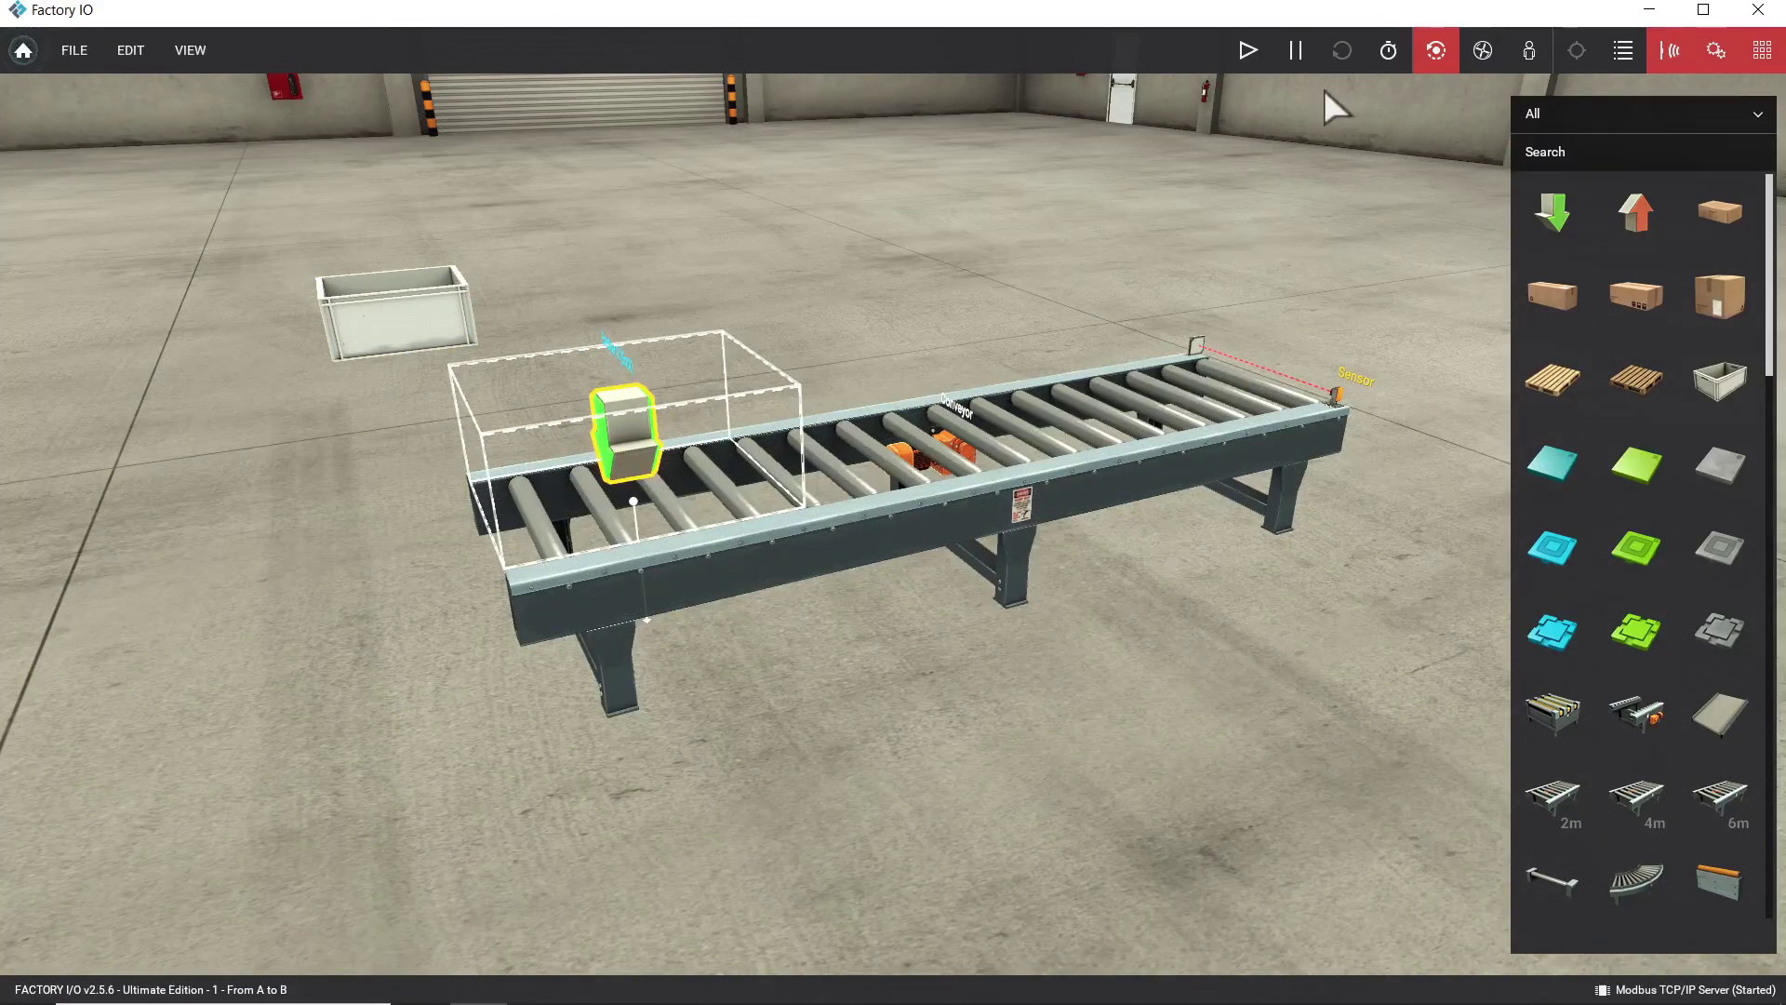
{"action": "left_click", "coordinate": [1247, 50]}
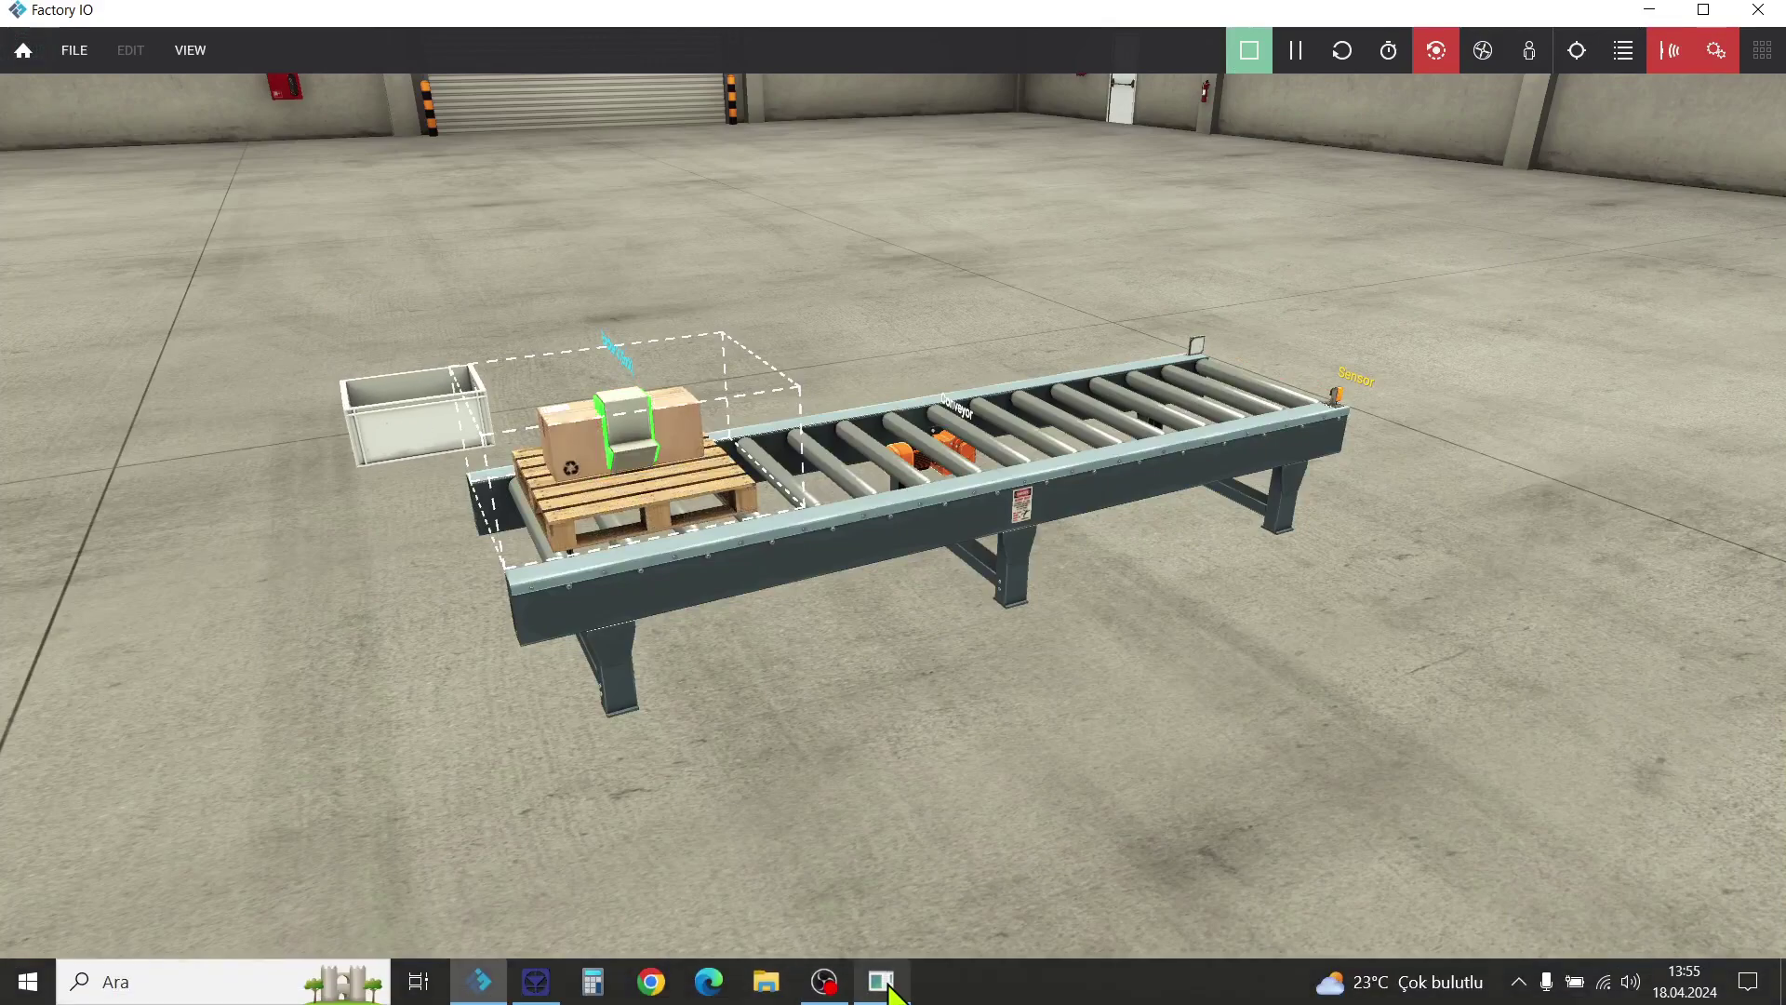
Bring the Proop simulation window back beside the conveyor and switch the conveyor on with its start button.
{"action": "left_click", "coordinate": [881, 982]}
{"action": "left_click_drag", "start_coordinate": [884, 391], "coordinate": [1579, 512]}
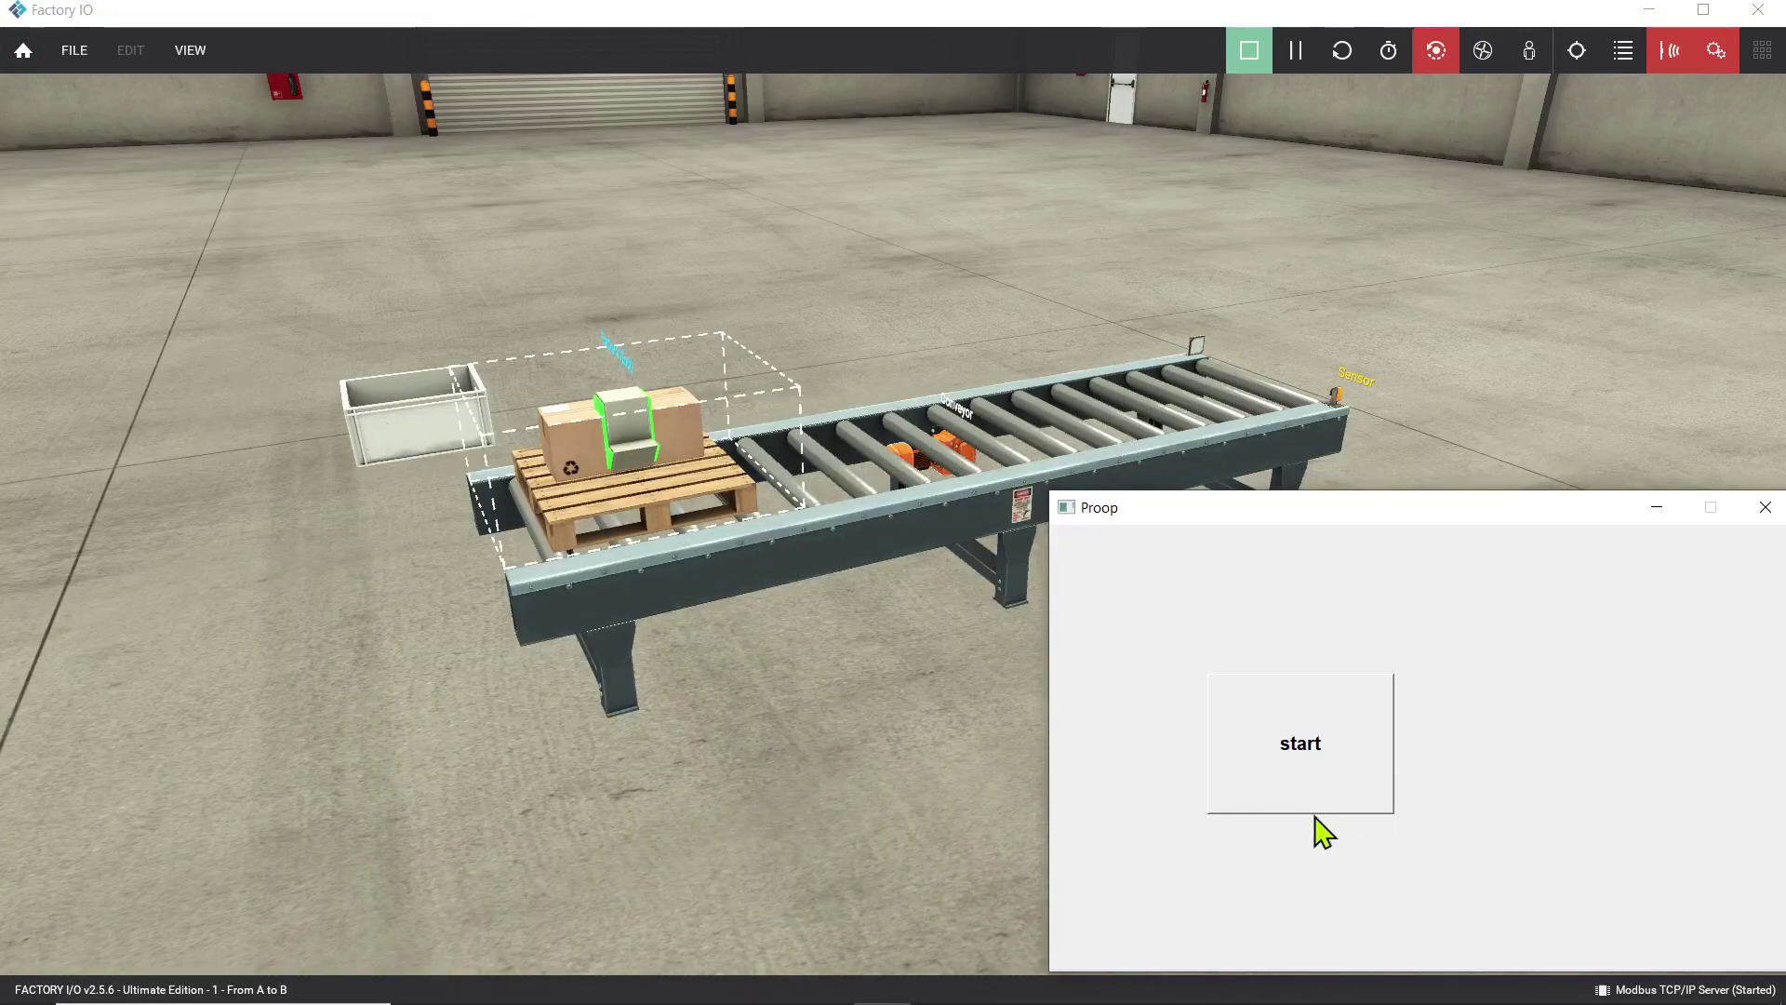
{"action": "left_click", "coordinate": [1297, 786]}
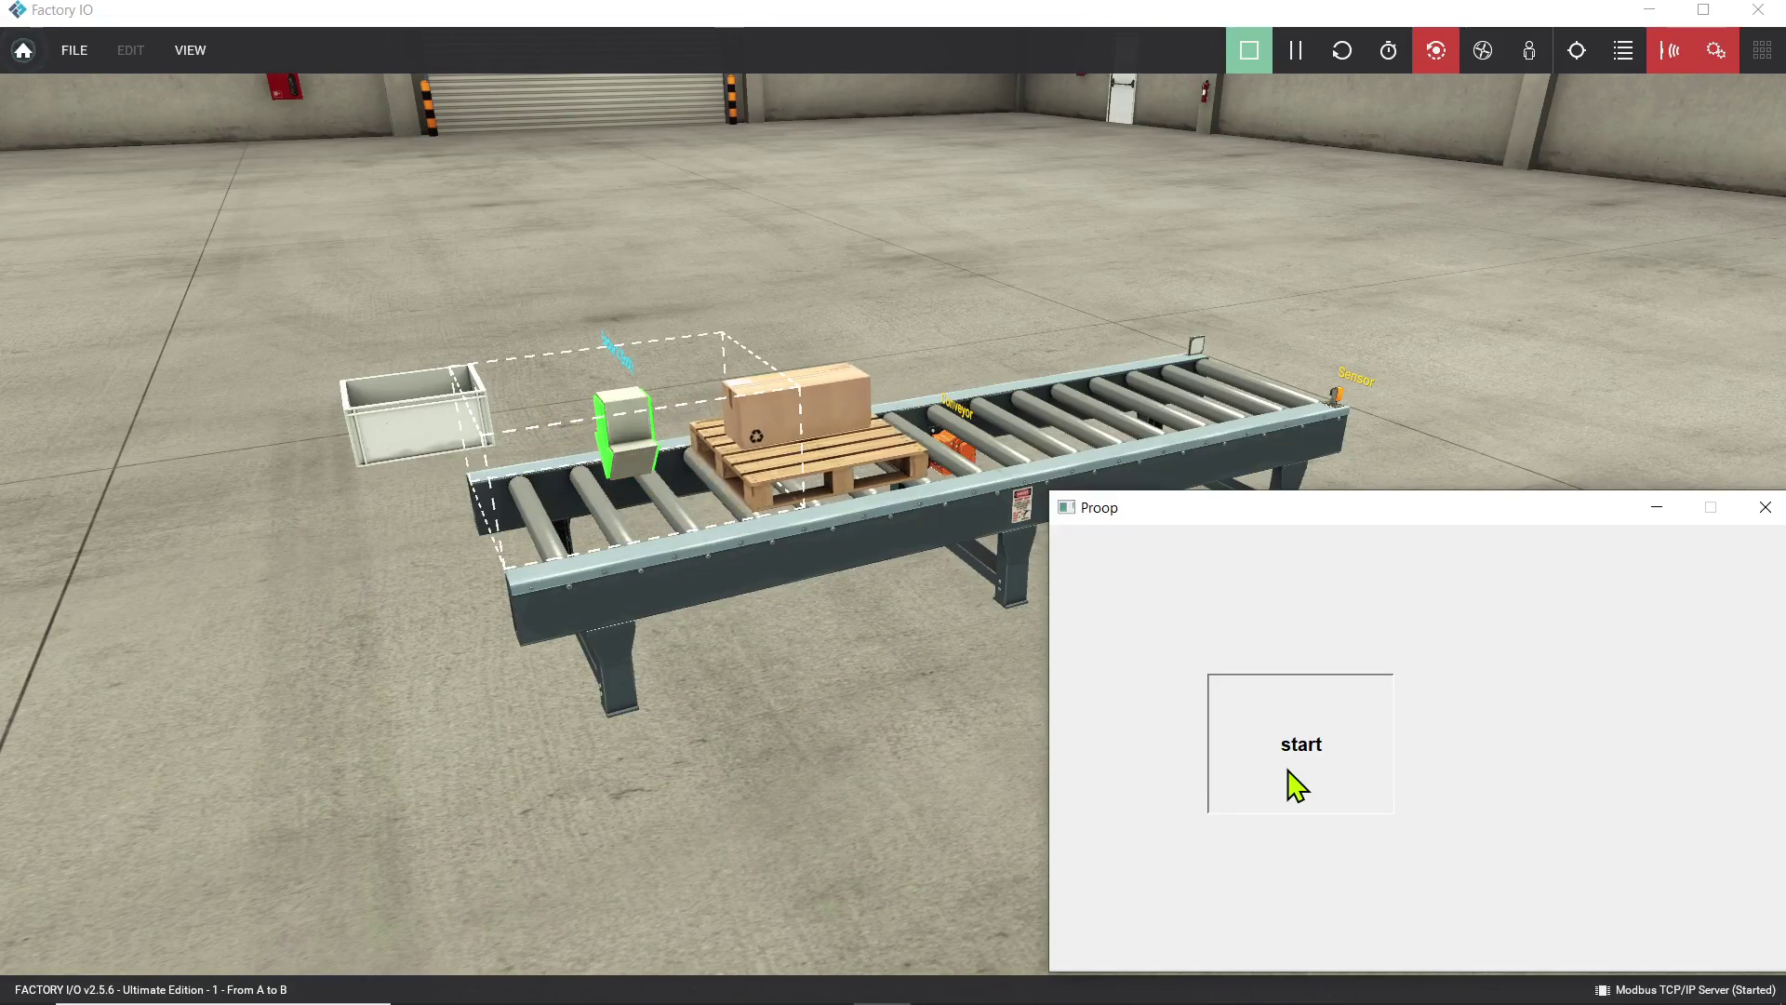